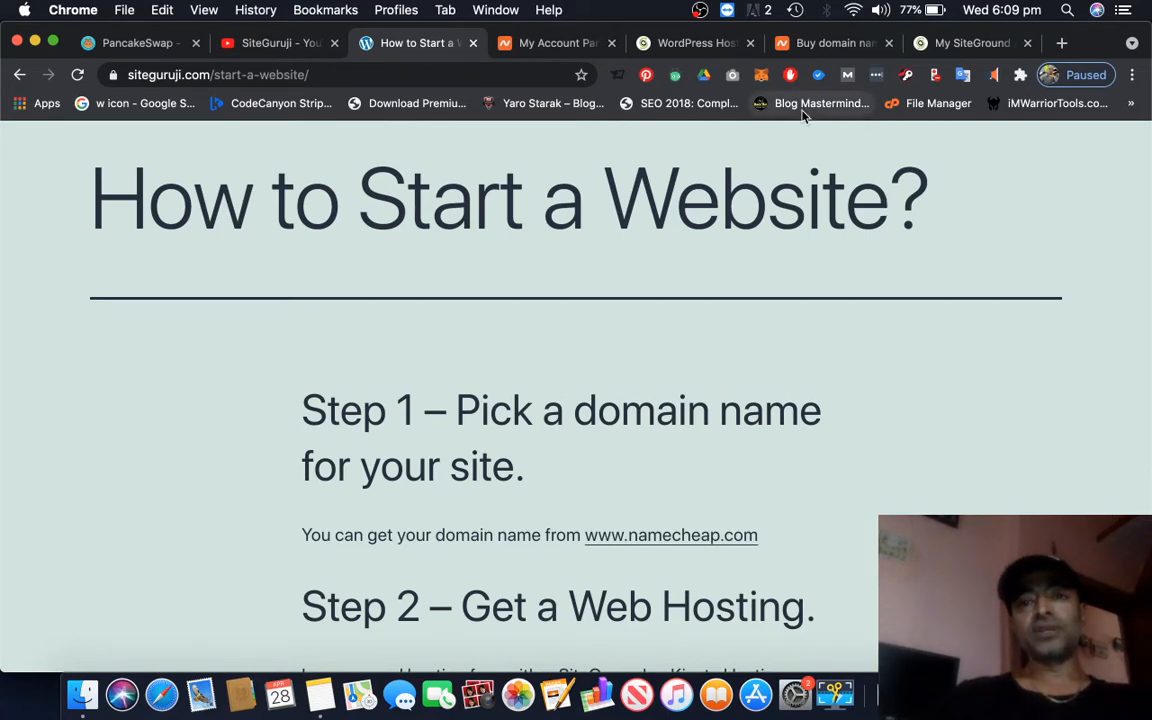
# Switch to the Namecheap account page and open the Domain Name Search page
pyautogui.click(550, 47)
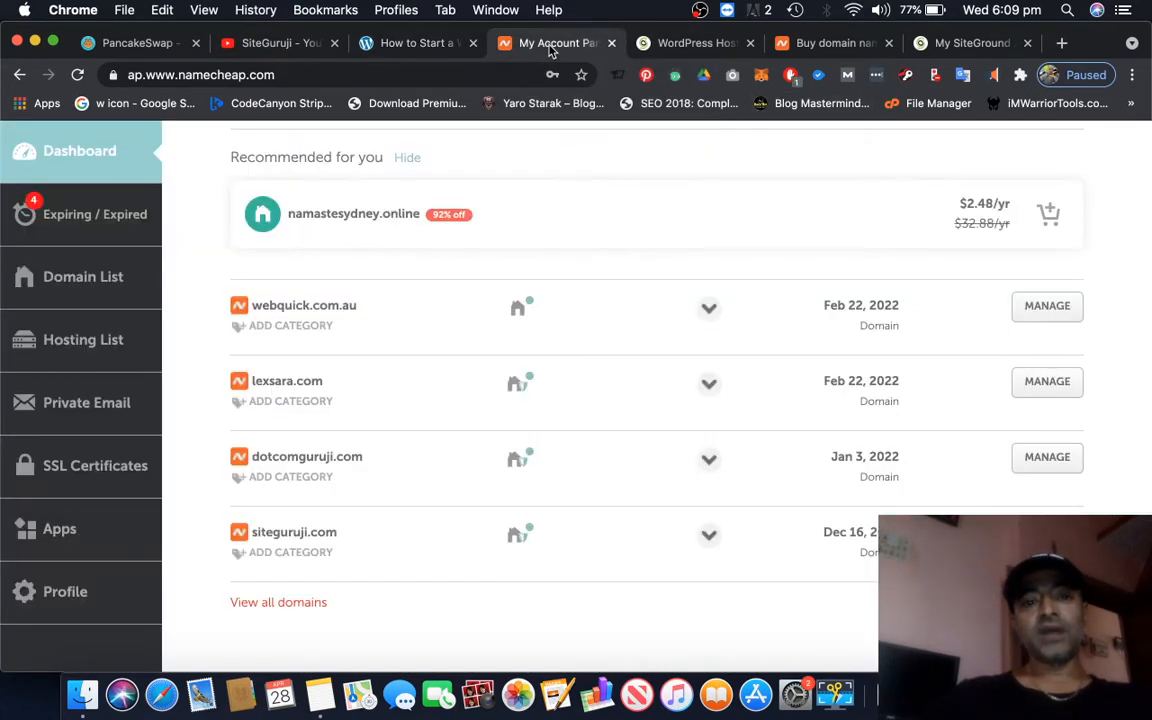
pyautogui.scroll(5, 681, 334)
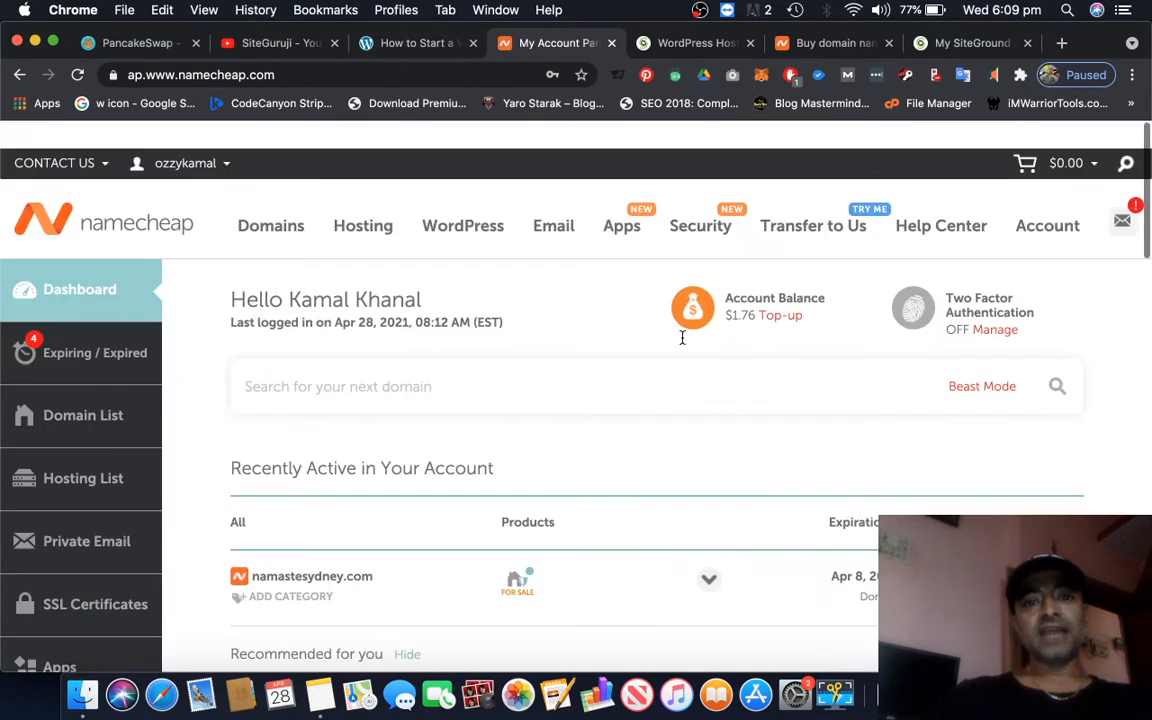
pyautogui.moveTo(270, 203)
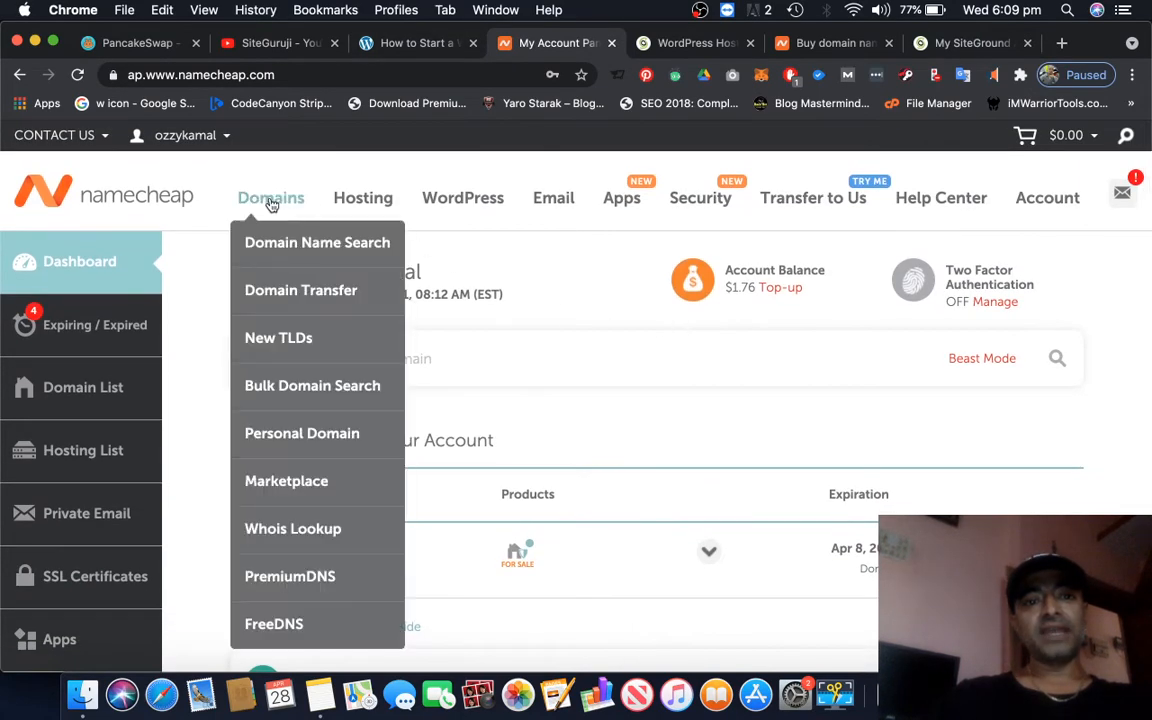
pyautogui.click(310, 249)
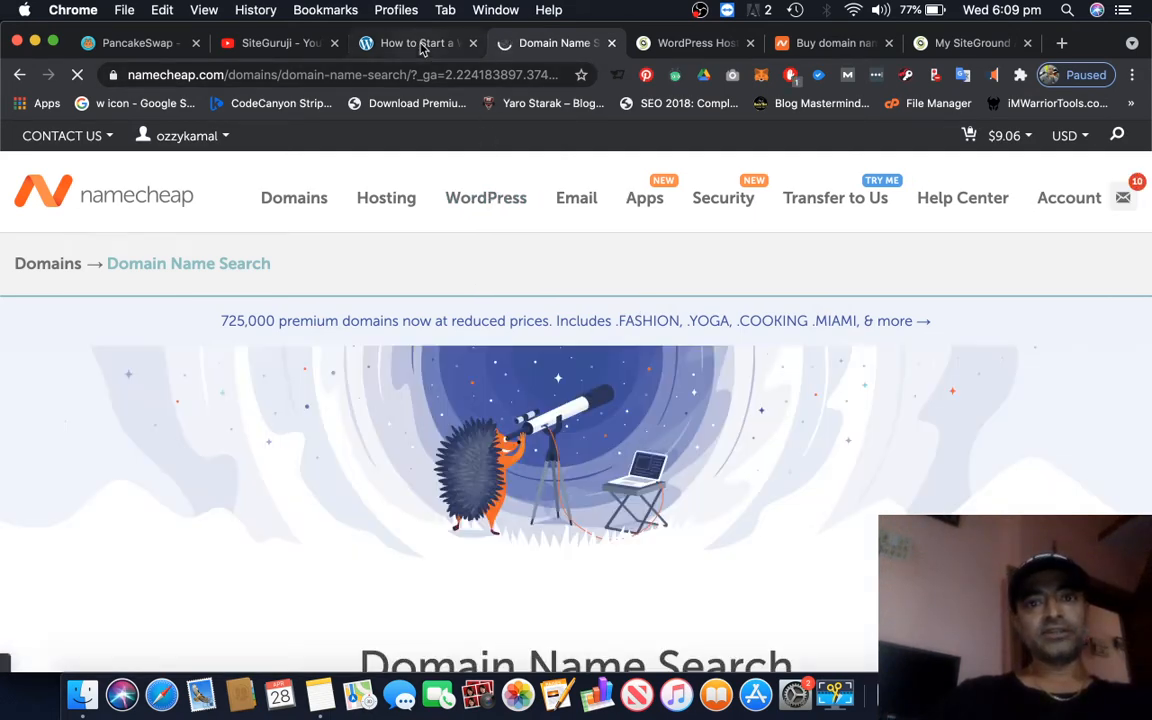
# Search Namecheap for the domain name "mywebsitenameblal"
pyautogui.scroll(-5, 808, 568)
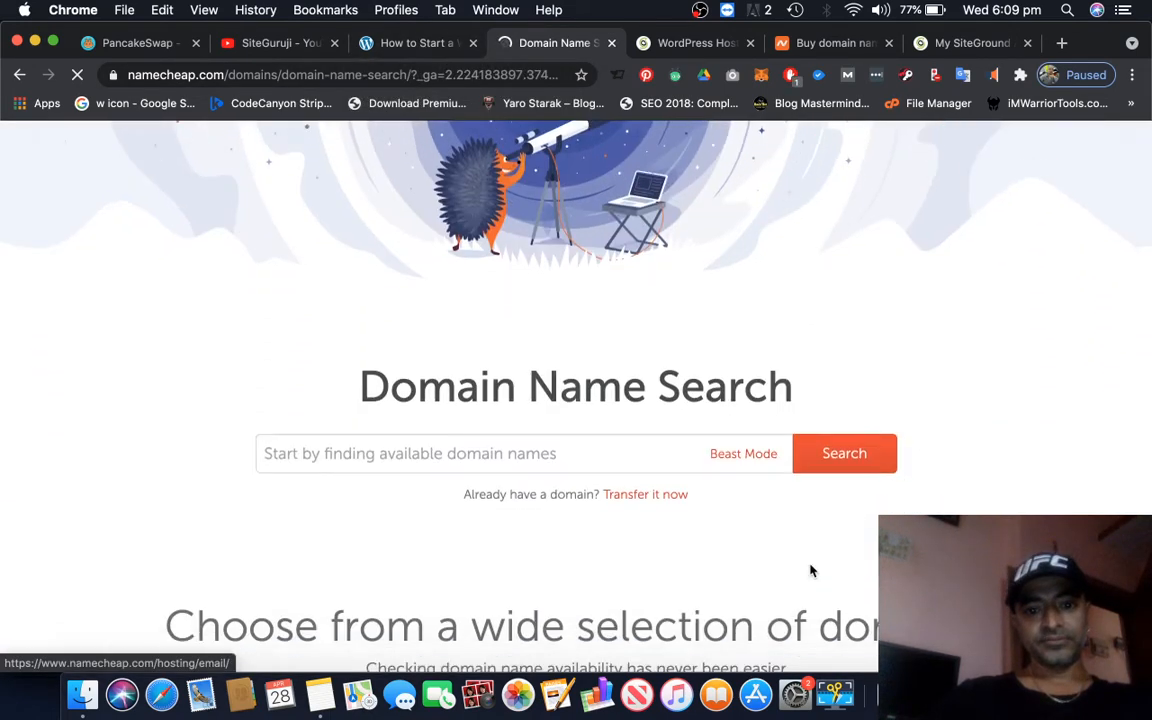
pyautogui.click(407, 426)
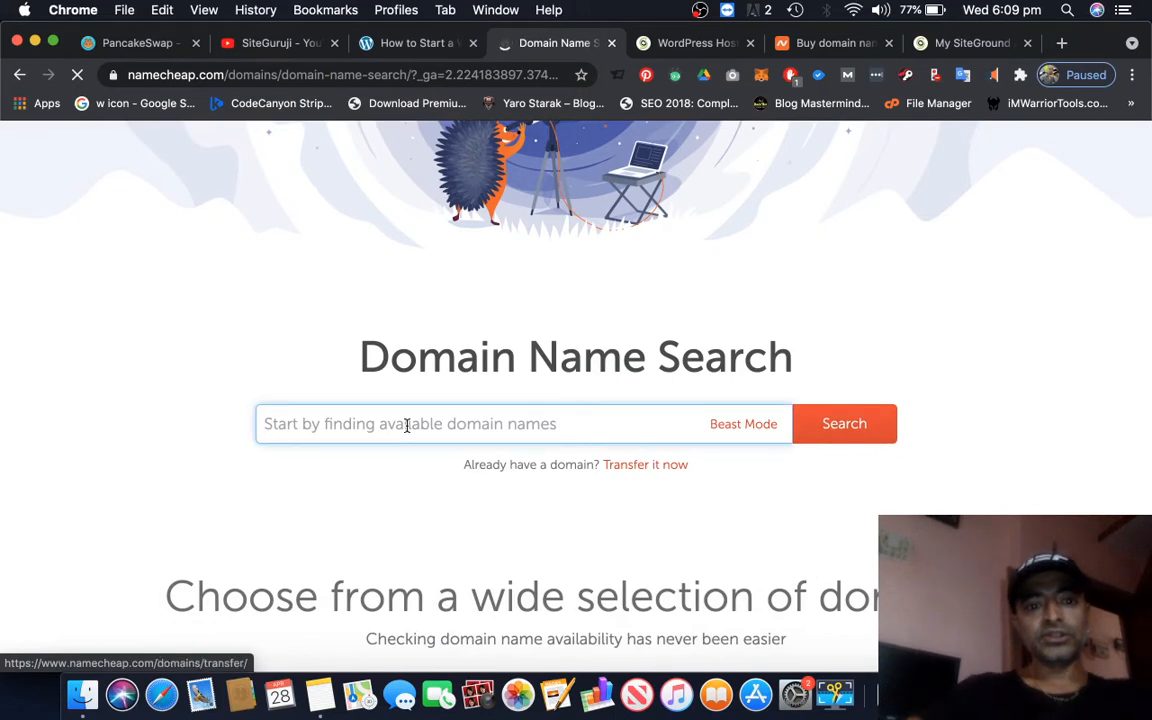
pyautogui.write('mywebsitename')
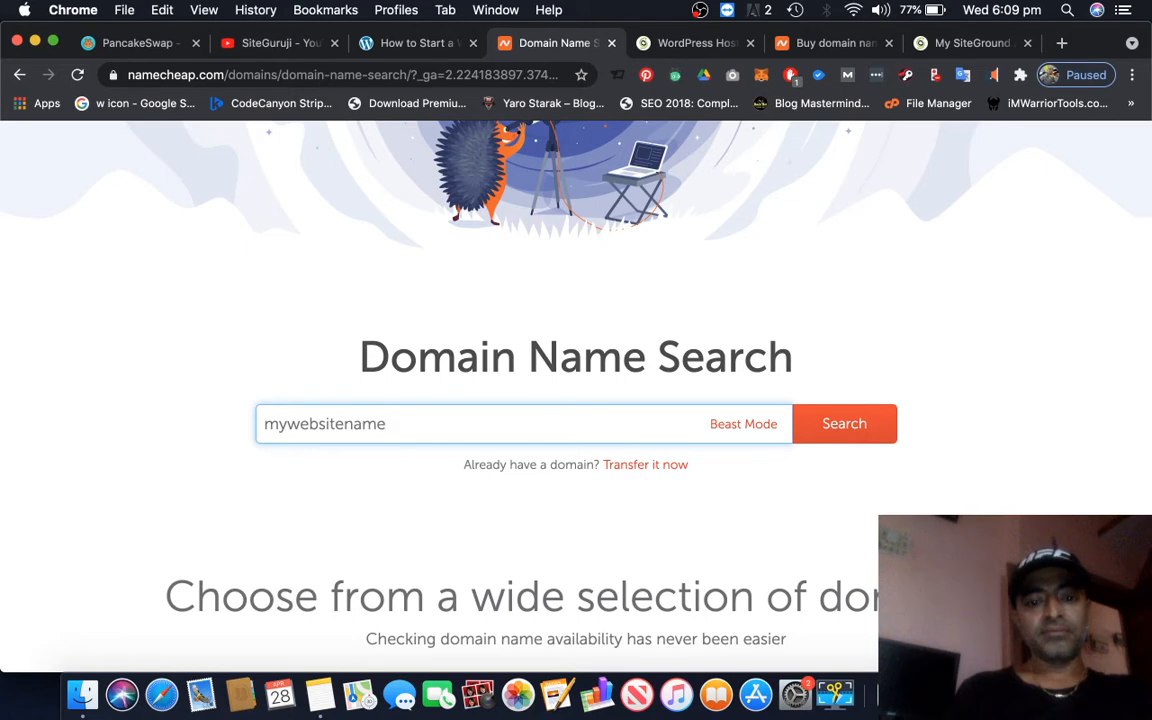
pyautogui.write('blal')
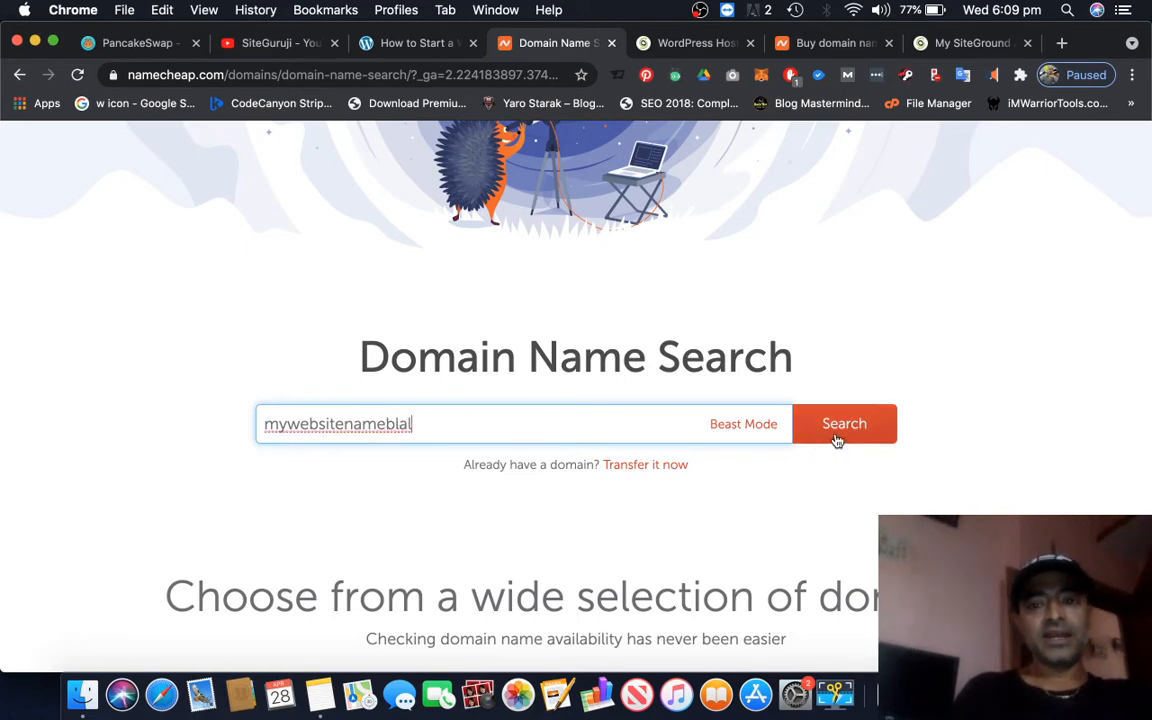
pyautogui.click(886, 436)
pyautogui.scroll(-2, 886, 437)
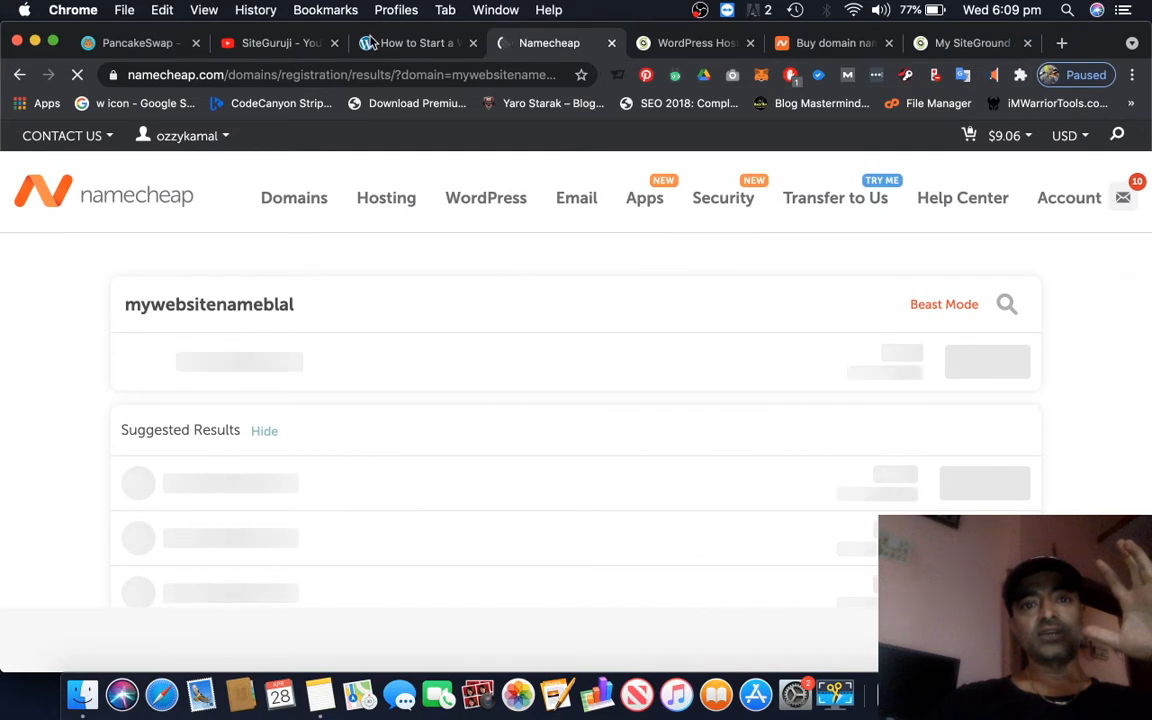
# Go back to the "How to Start a Website?" guide and read the web hosting recommendations in Step 2
pyautogui.click(421, 49)
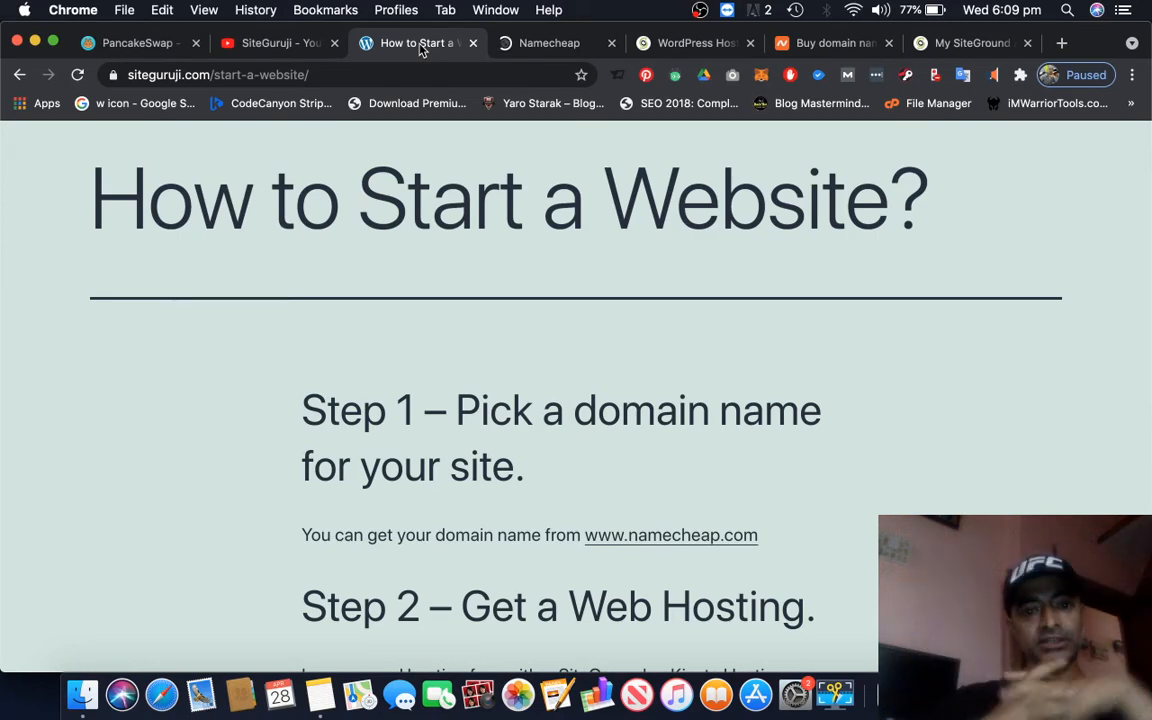
pyautogui.scroll(-5, 576, 400)
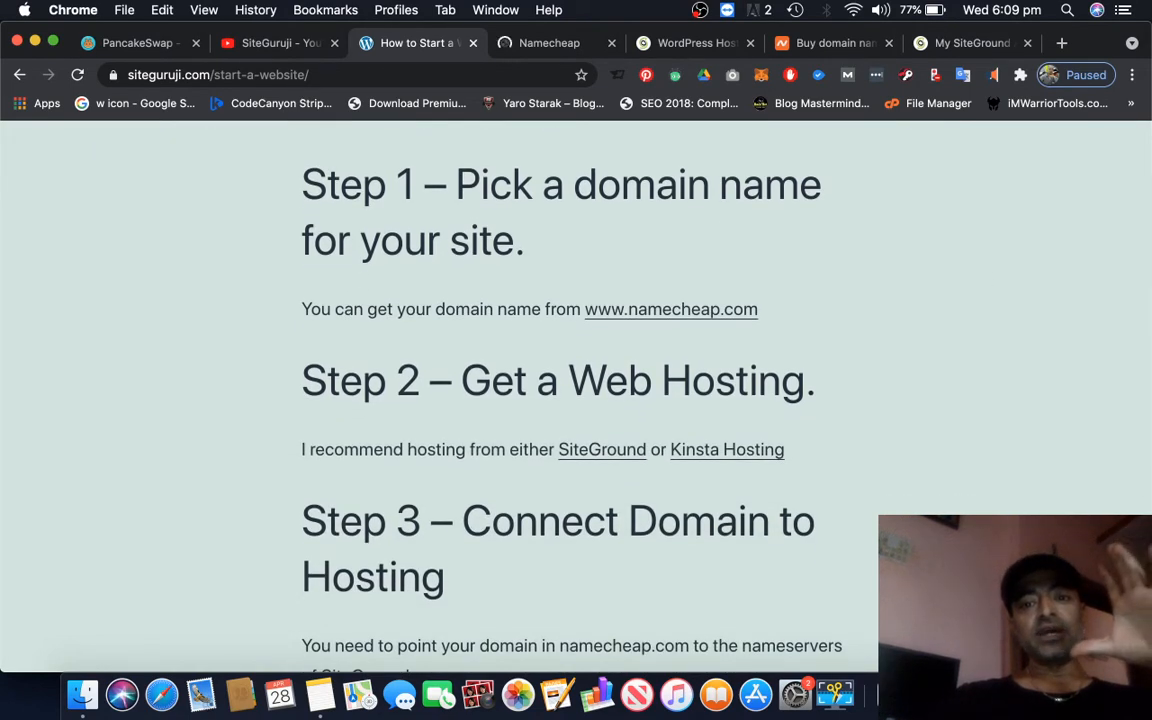
pyautogui.scroll(-1, 576, 400)
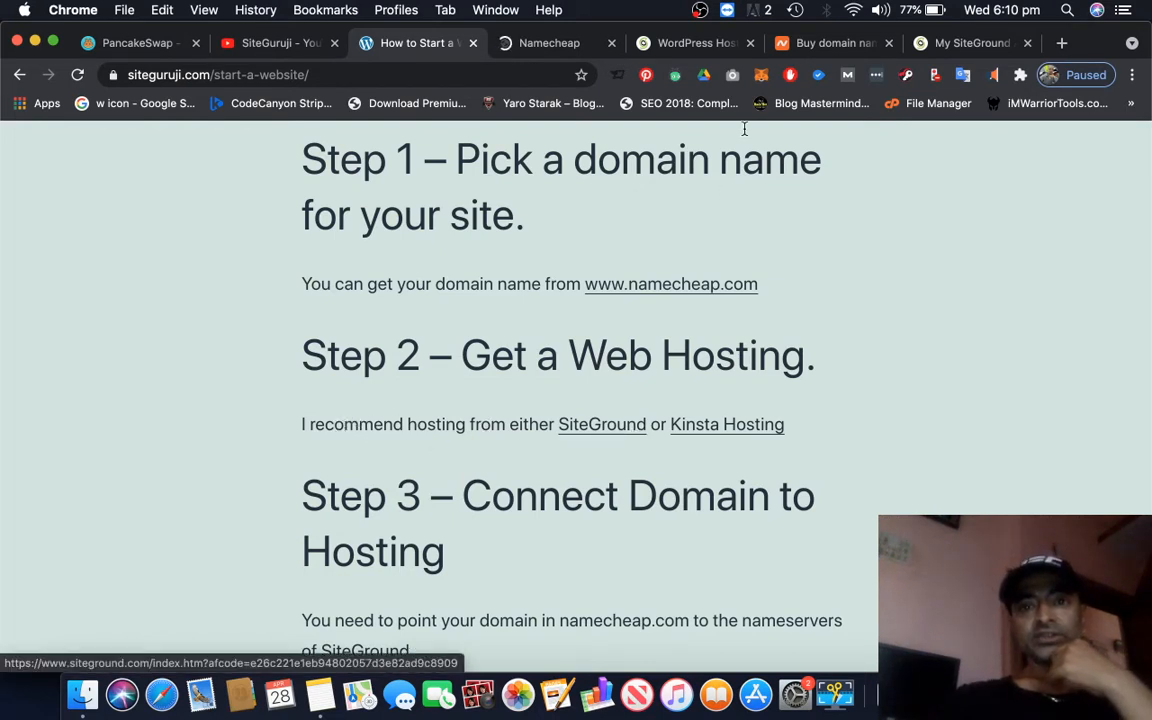
# Compare the prices and features of the StartUp, GrowBig and GoGeek plans on SiteGround's managed WordPress hosting page
pyautogui.click(678, 48)
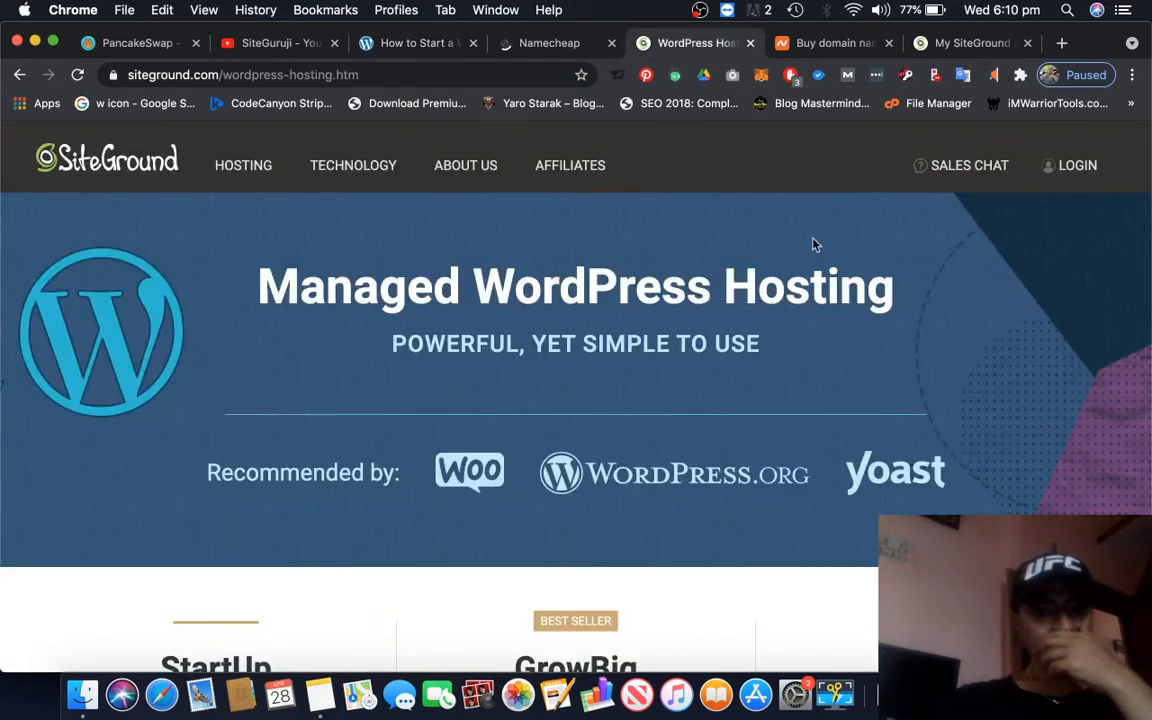
pyautogui.scroll(-1, 914, 393)
pyautogui.scroll(1, 914, 393)
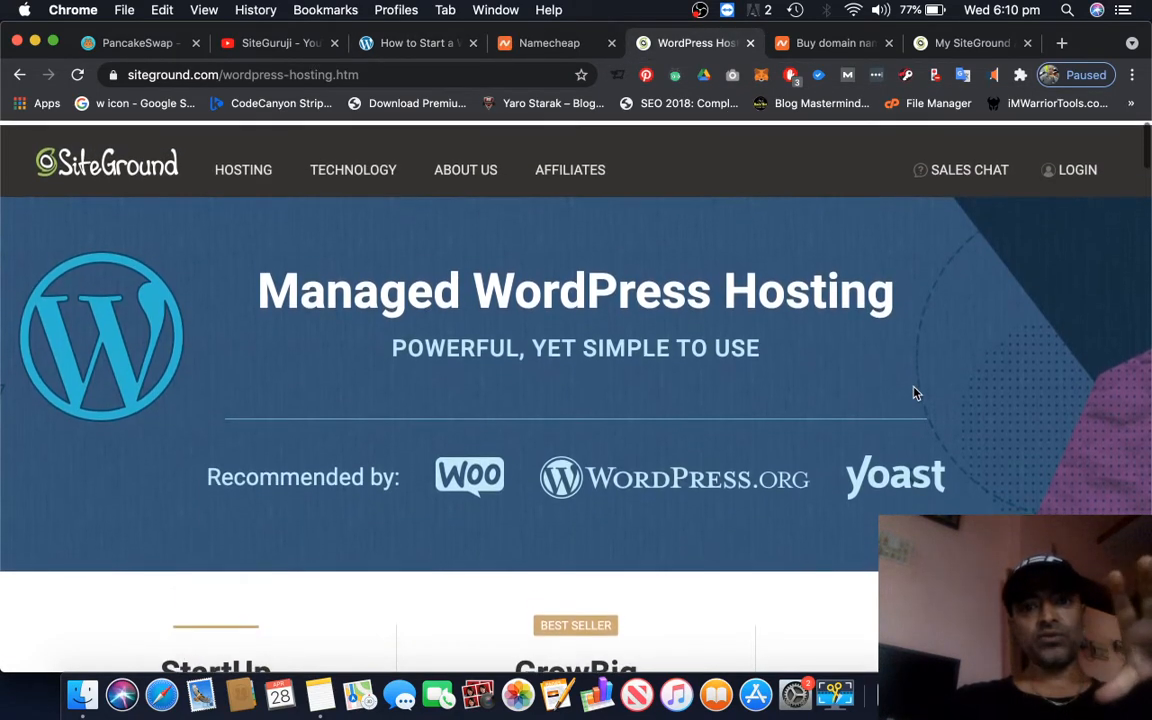
pyautogui.scroll(-5, 914, 393)
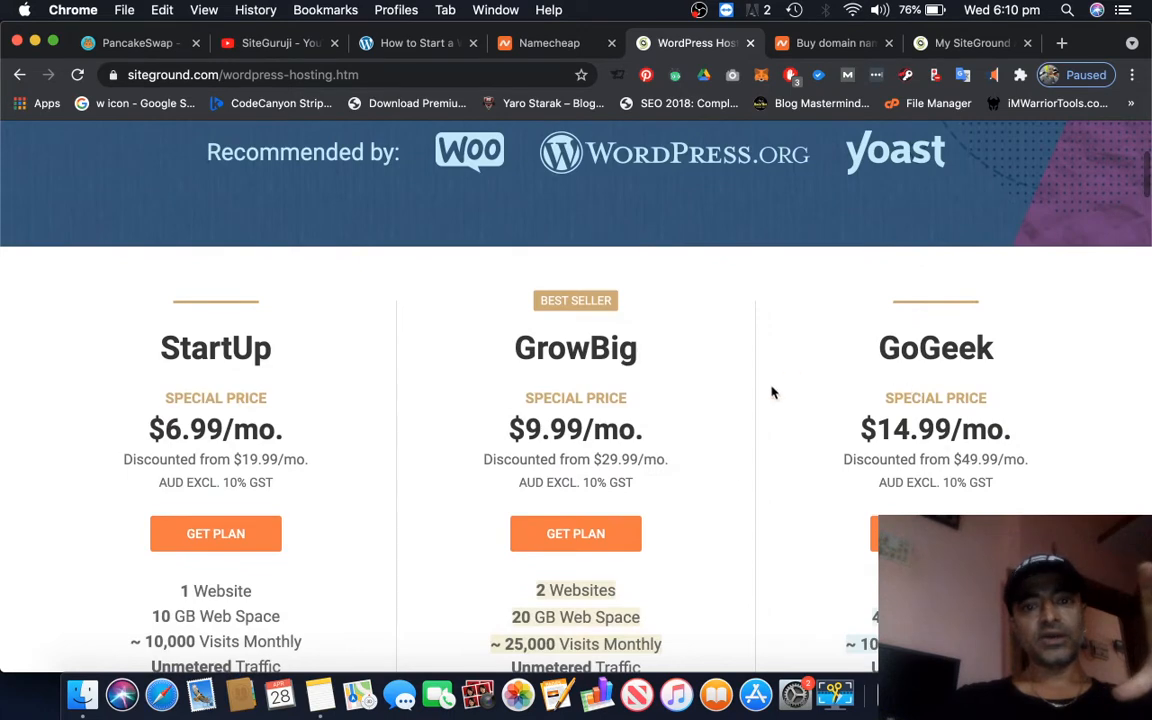
pyautogui.scroll(-2, 740, 504)
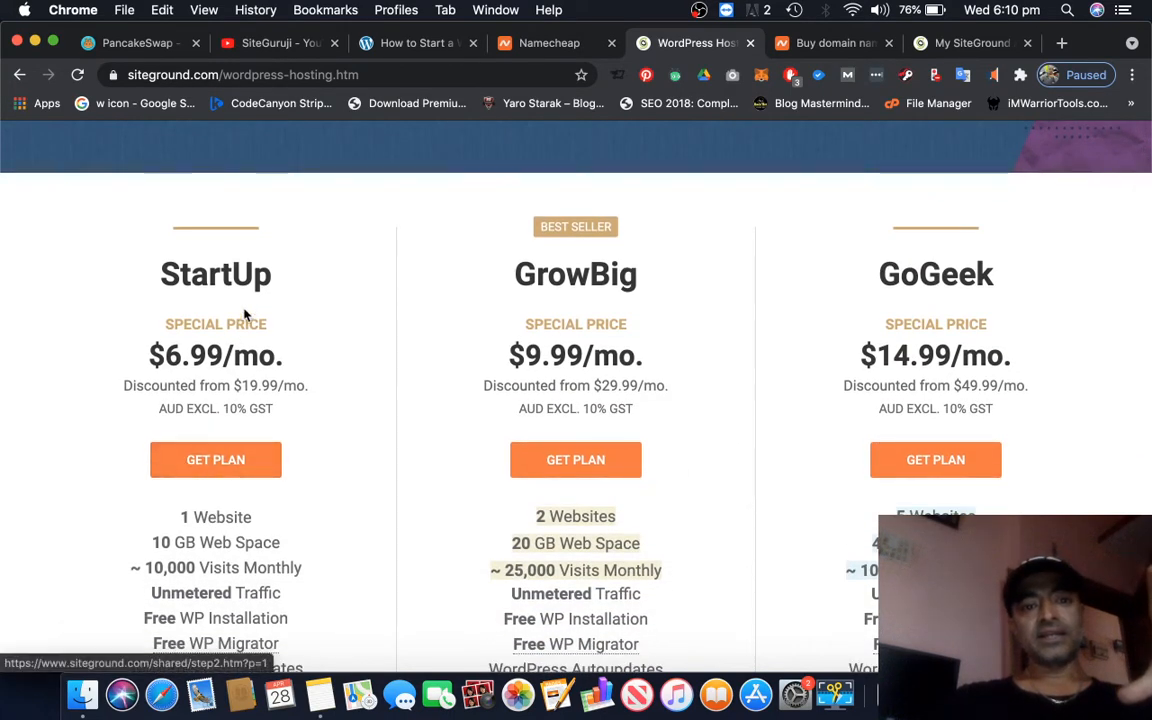
pyautogui.scroll(-1, 705, 506)
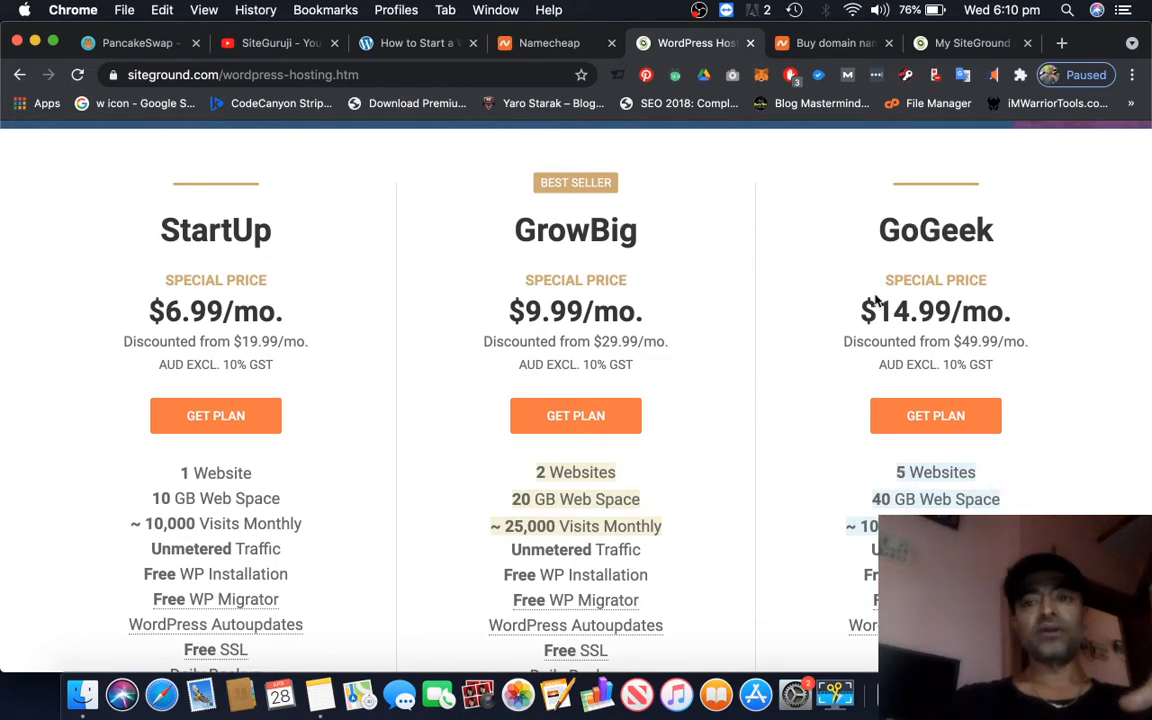
pyautogui.scroll(-5, 1043, 438)
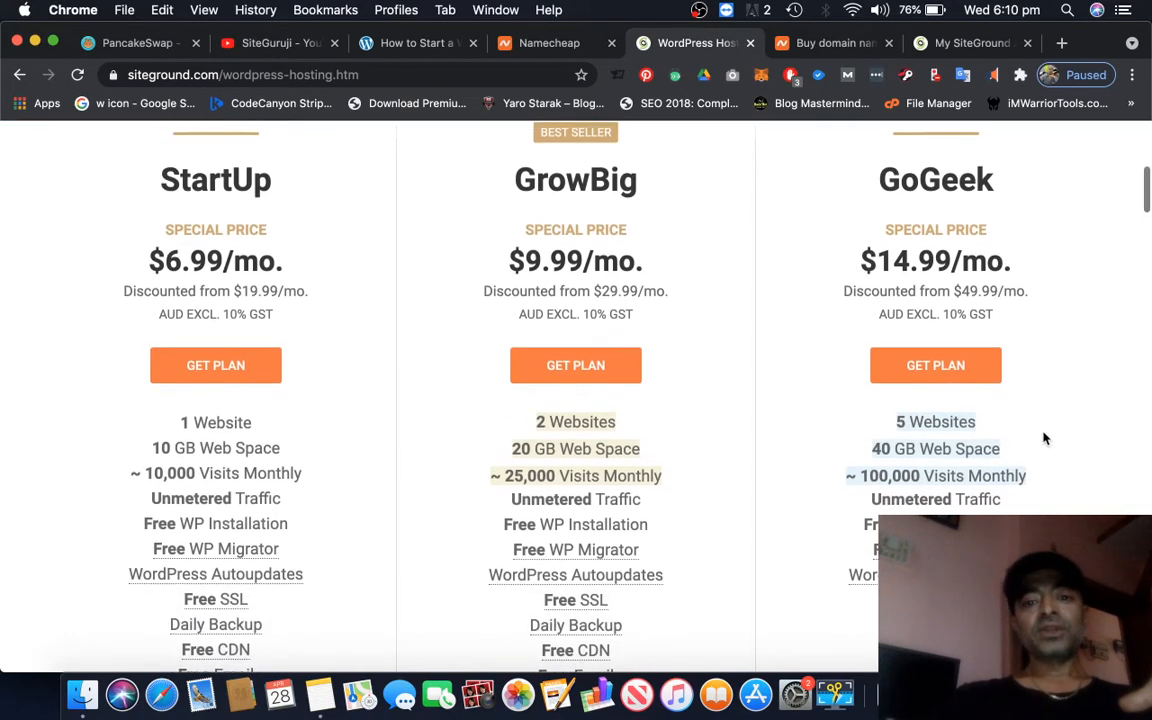
pyautogui.scroll(4, 1043, 438)
pyautogui.scroll(1, 1043, 438)
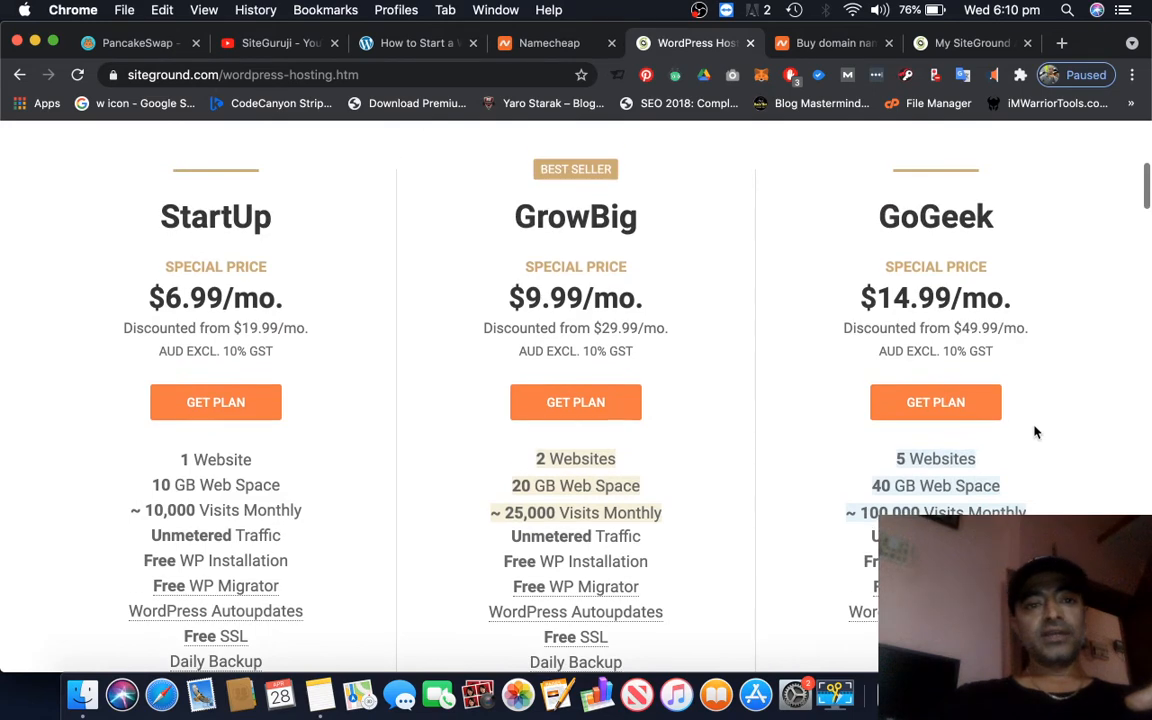
# Start an order for SiteGround's StartUp hosting plan
pyautogui.scroll(-1, 360, 365)
pyautogui.scroll(4, 360, 365)
pyautogui.scroll(-5, 362, 366)
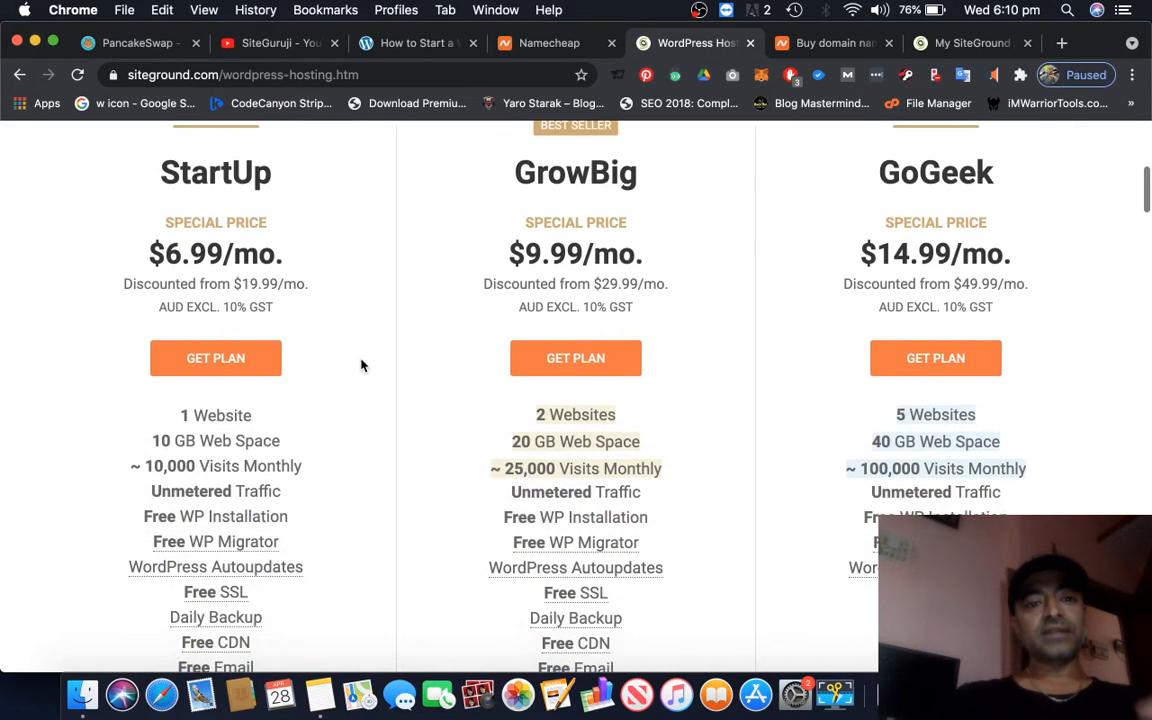
pyautogui.click(228, 364)
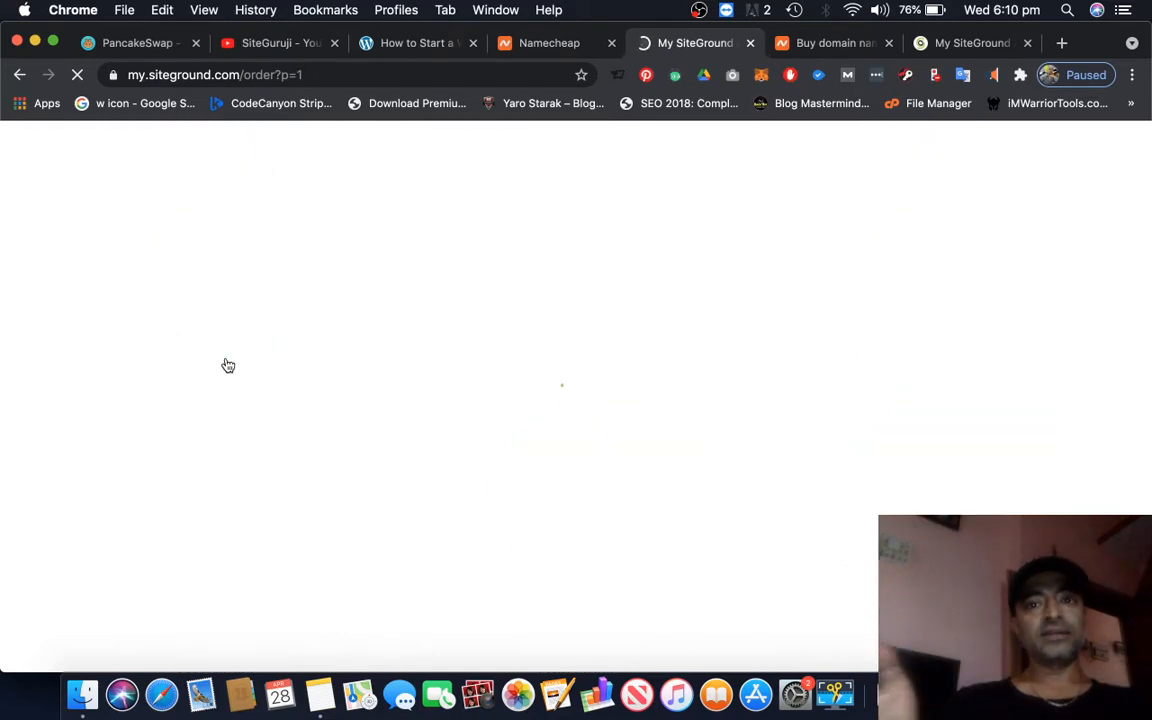
# Return to the website guide and read Step 3 about connecting the domain to the hosting
pyautogui.click(408, 44)
pyautogui.scroll(-2, 955, 425)
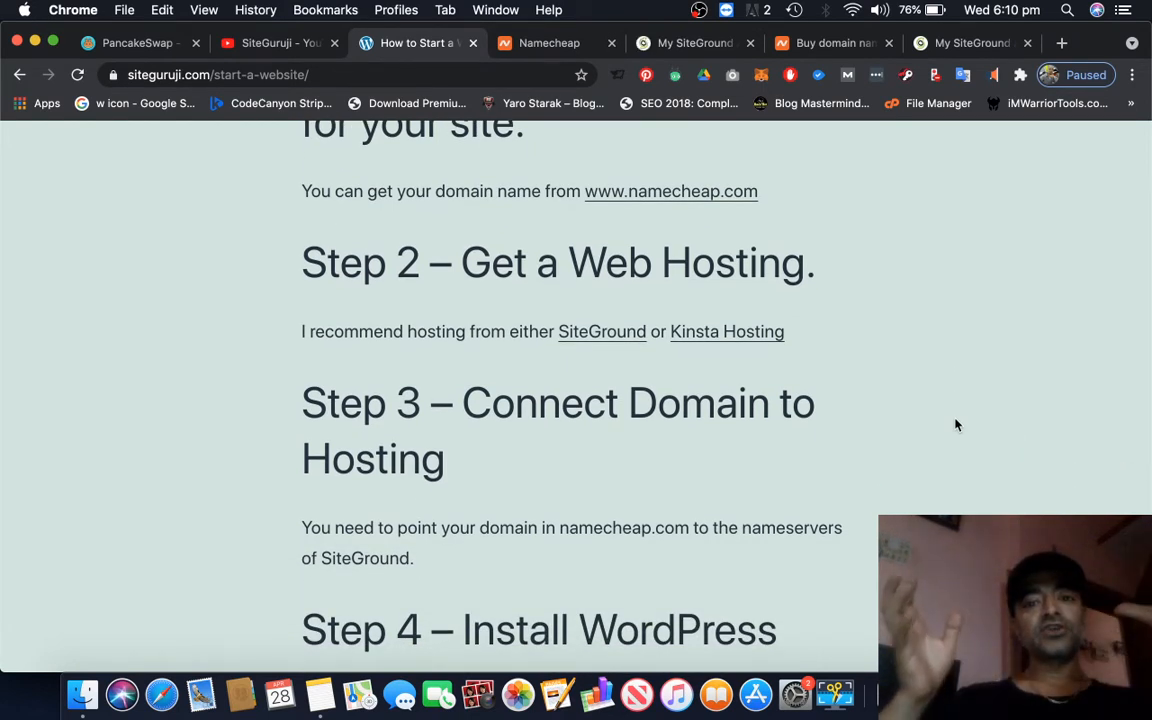
pyautogui.scroll(2, 955, 425)
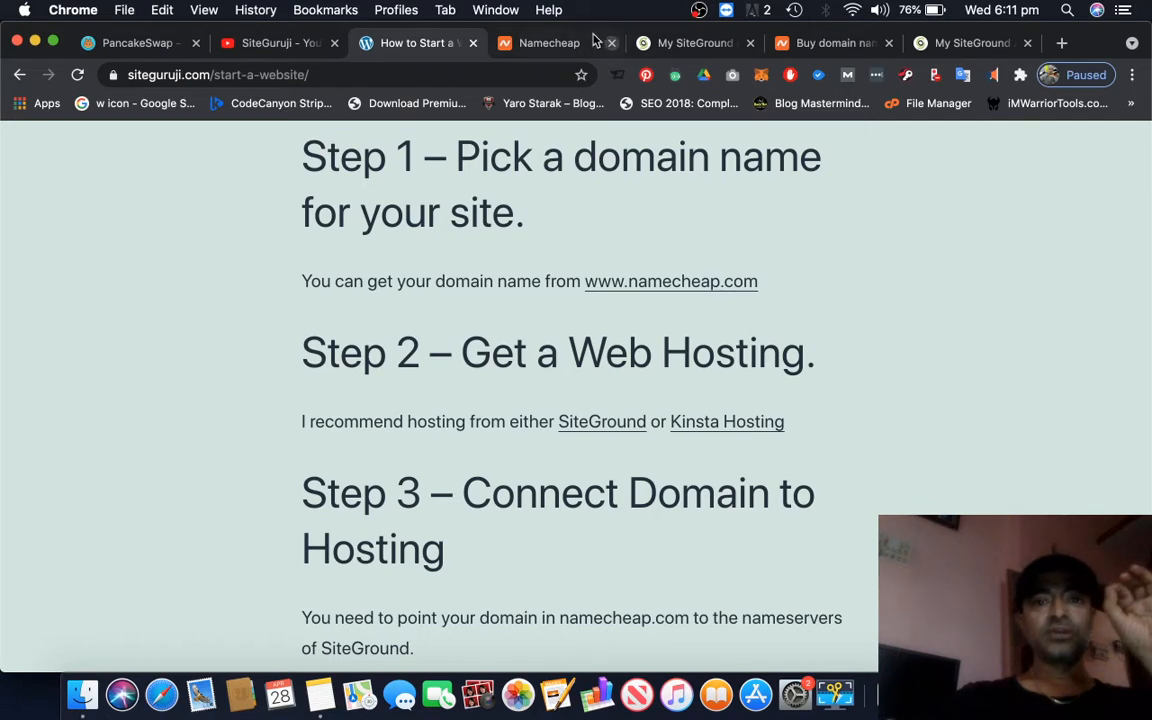
# Review the suggested domains and prices in the Namecheap results for "mywebsitenameblal"
pyautogui.click(545, 50)
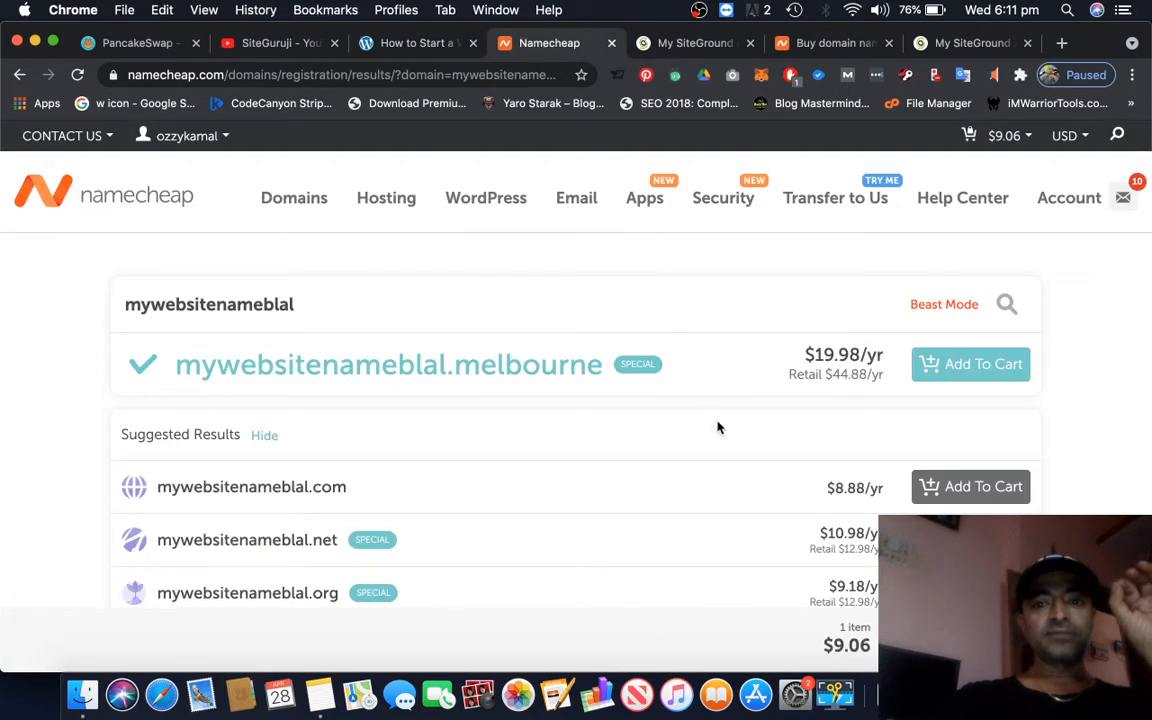
pyautogui.scroll(-2, 735, 489)
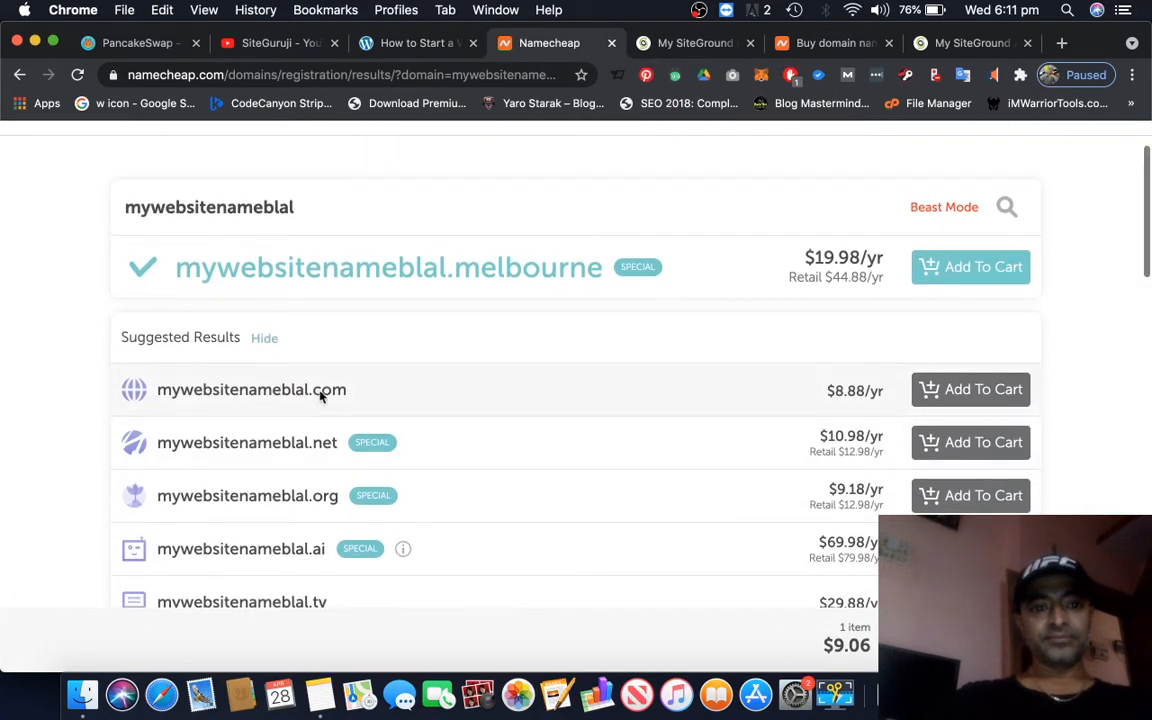
pyautogui.scroll(2, 725, 429)
# Open the Namecheap account dashboard
pyautogui.moveTo(293, 201)
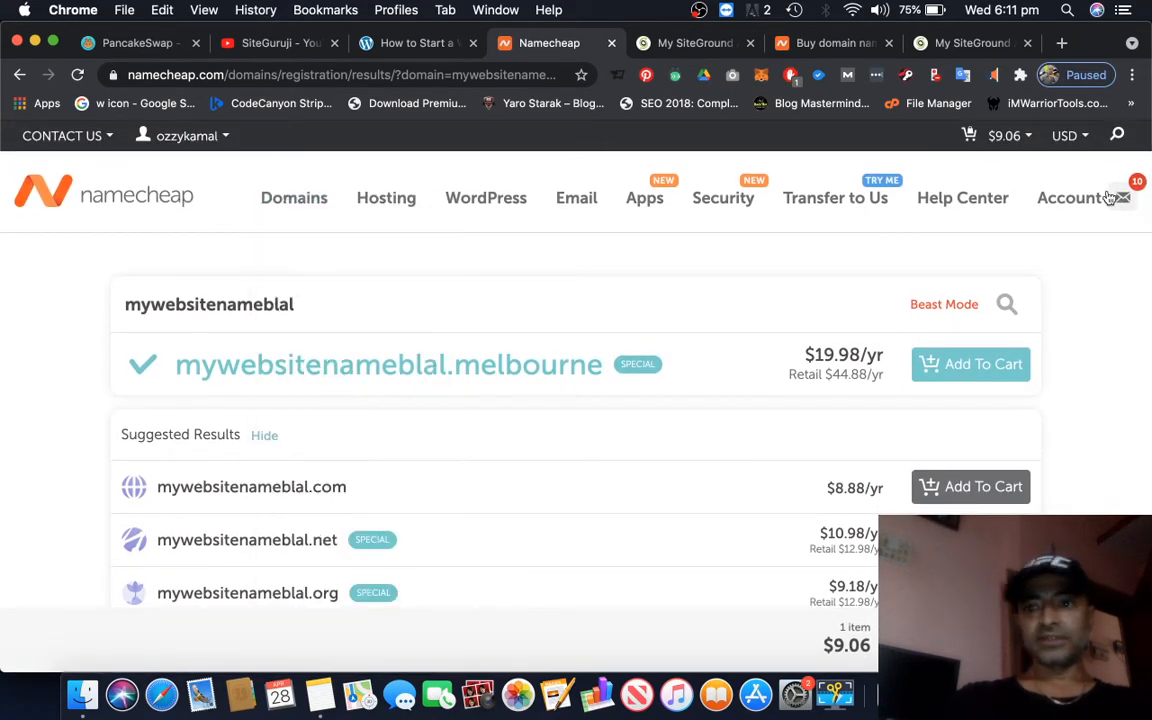
pyautogui.moveTo(1108, 199)
pyautogui.click(1024, 245)
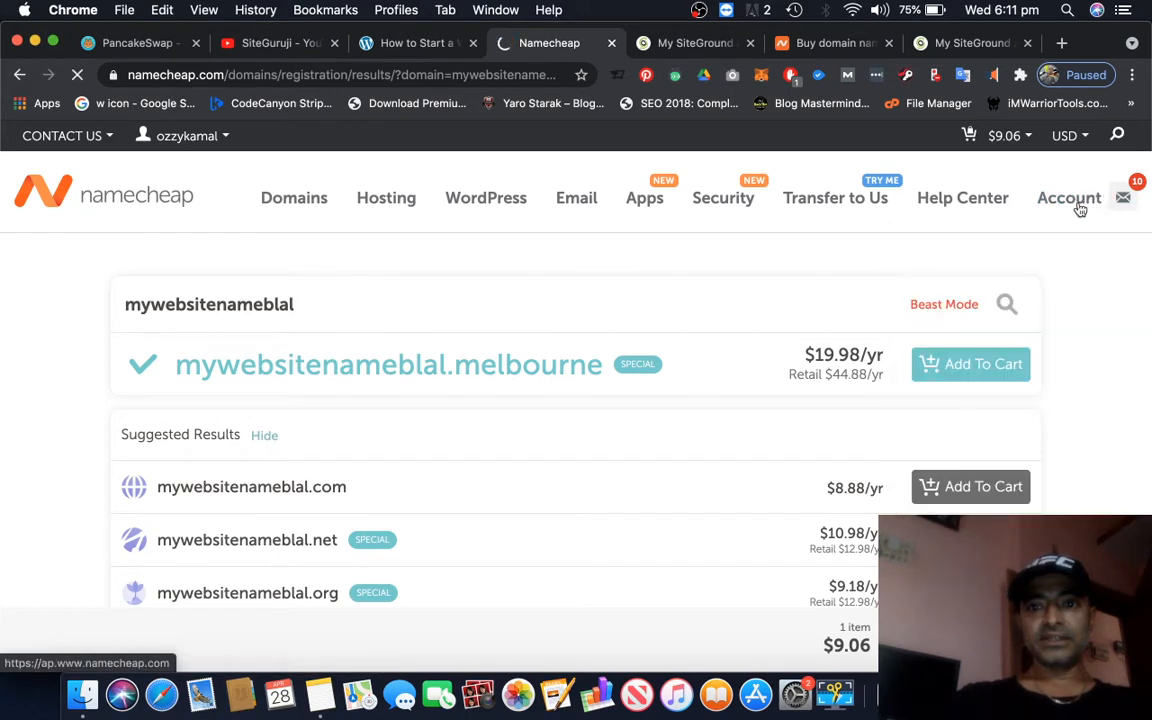
pyautogui.moveTo(1072, 205)
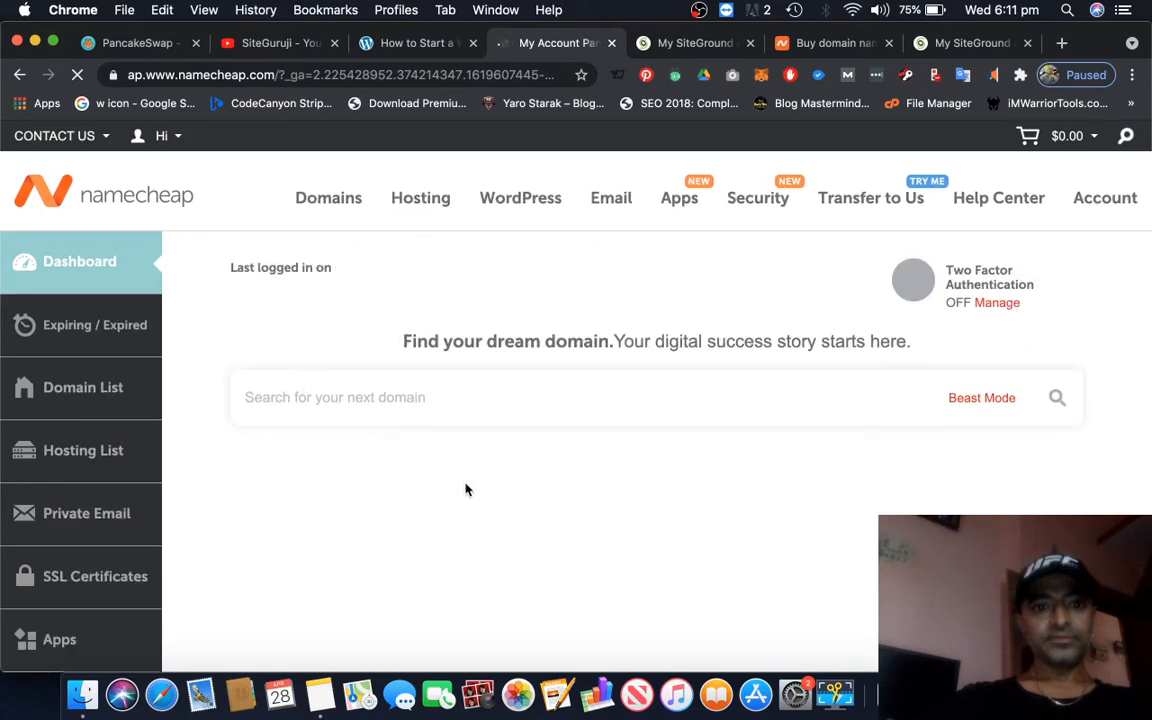
# Open the management page of the siteguruji.com domain and go to its custom DNS nameserver settings
pyautogui.scroll(-1, 465, 489)
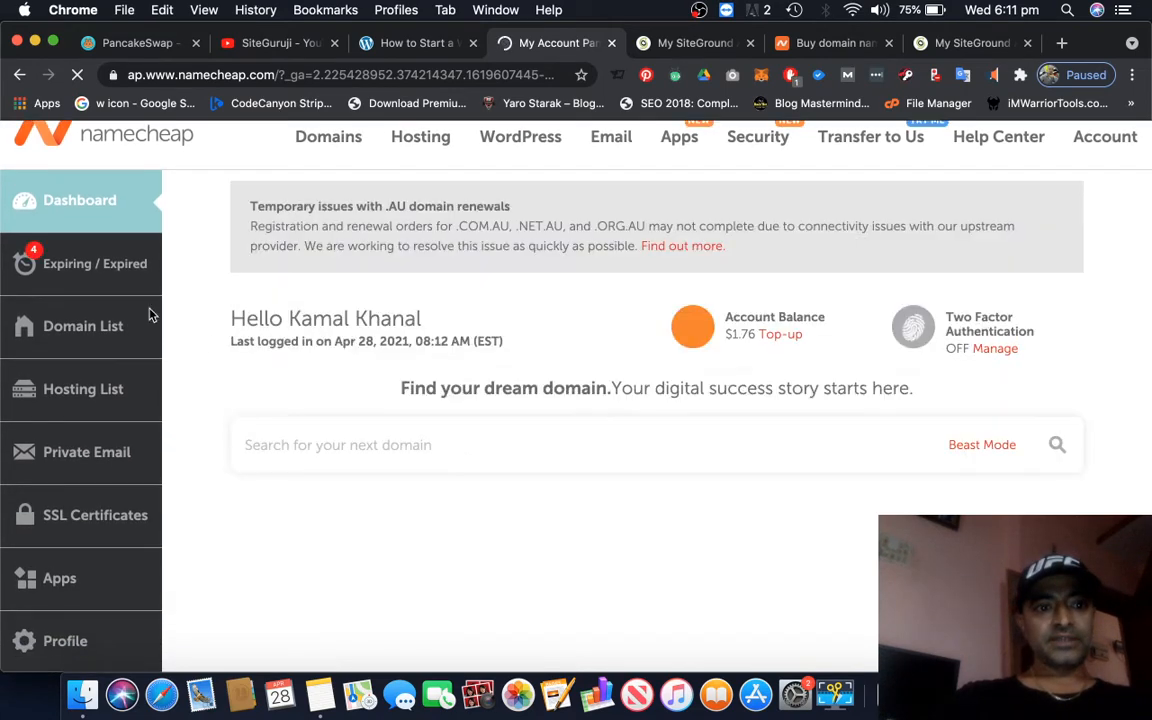
pyautogui.scroll(-10, 522, 594)
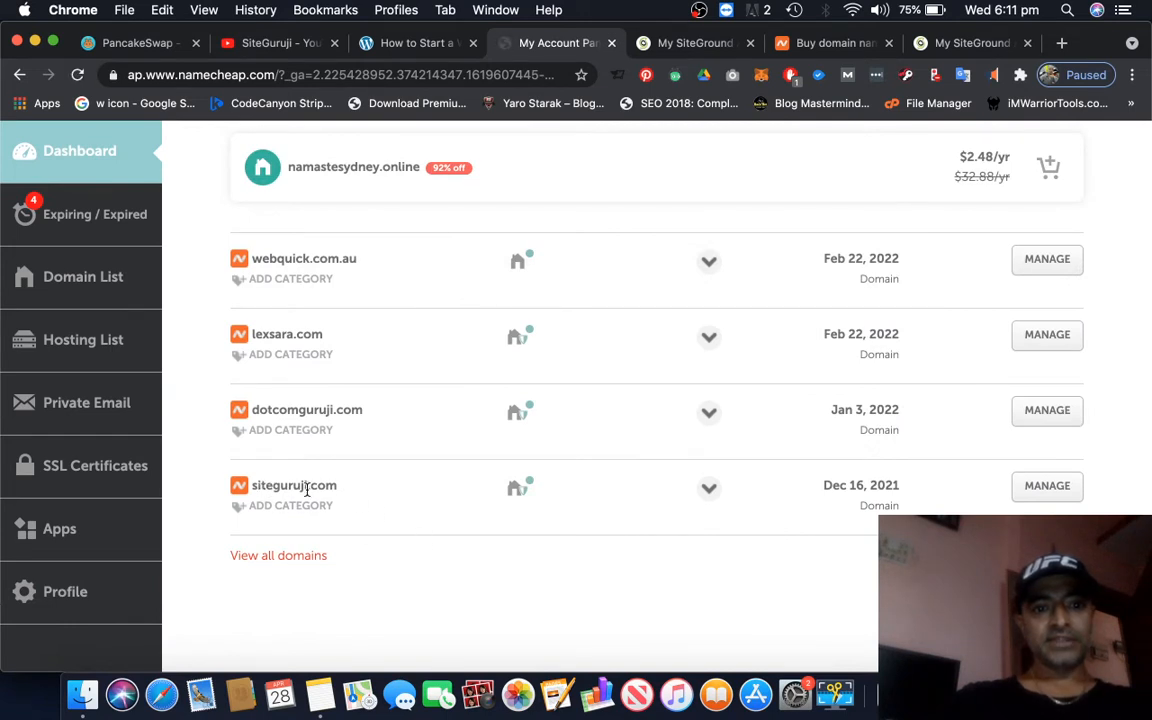
pyautogui.click(1047, 486)
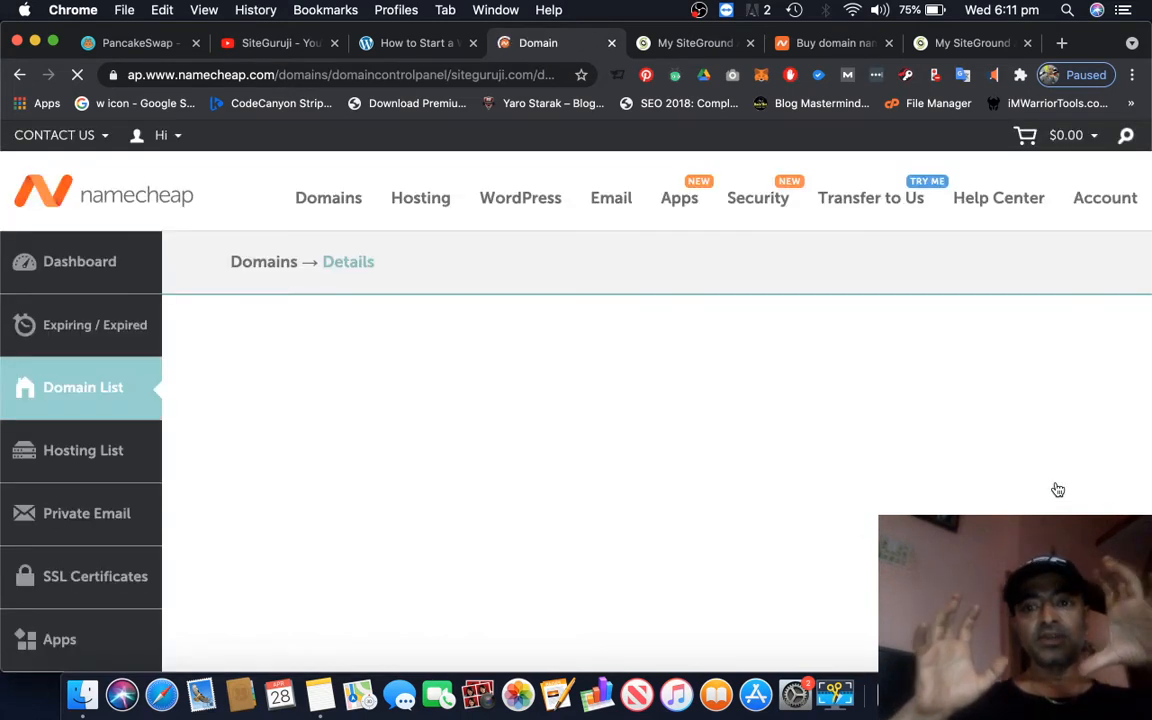
pyautogui.scroll(-1, 1051, 396)
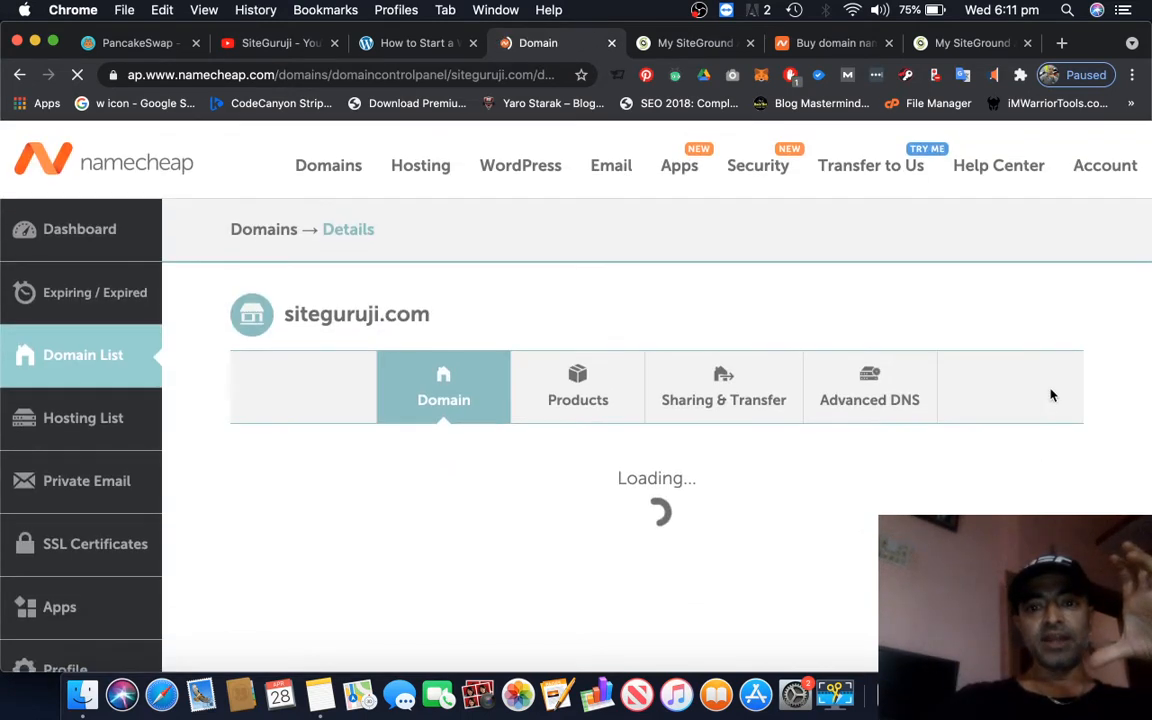
pyautogui.scroll(-5, 1051, 396)
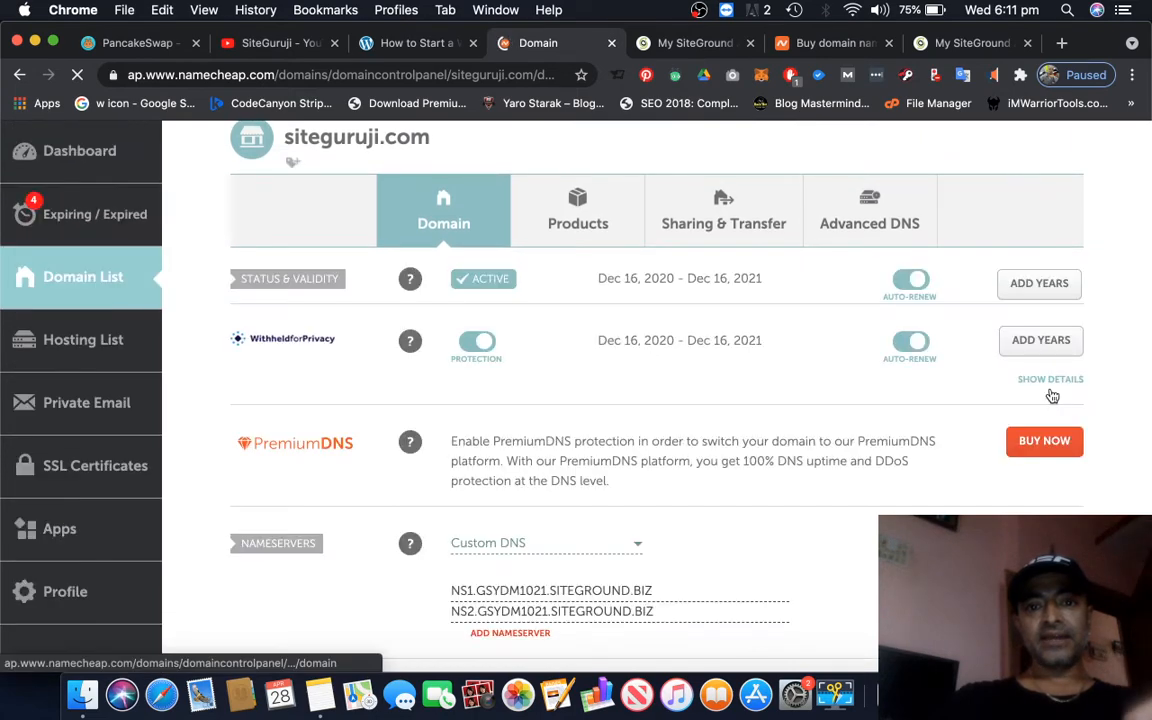
pyautogui.scroll(-1, 1051, 396)
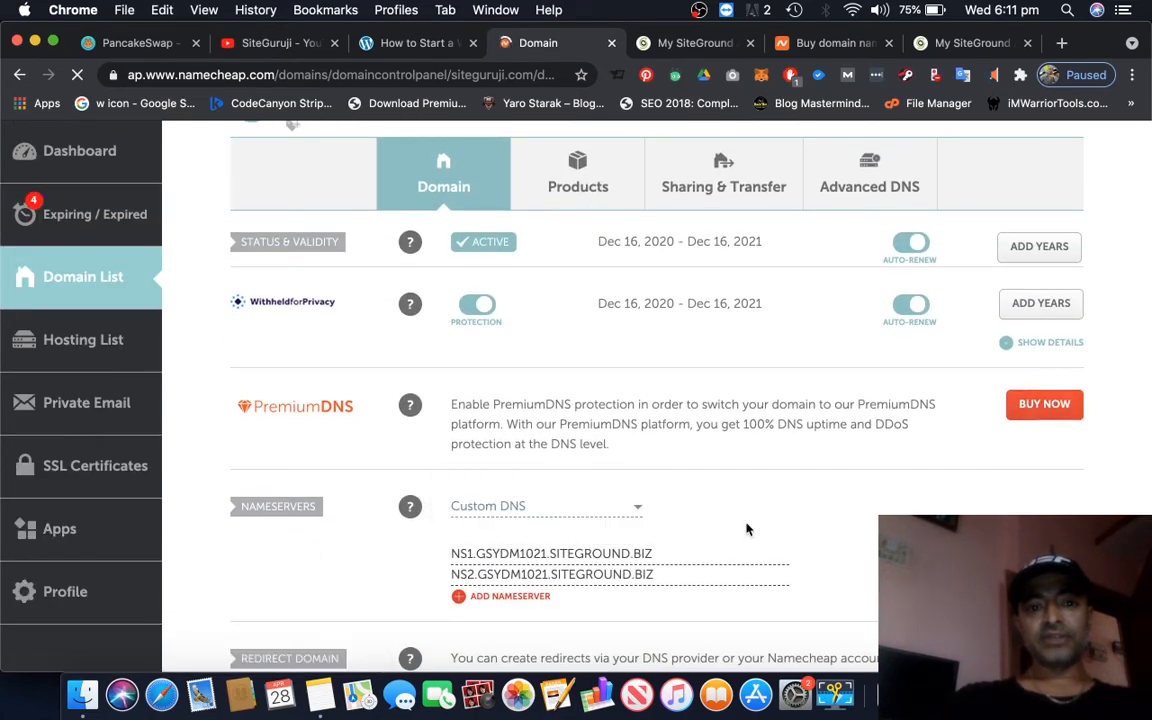
pyautogui.scroll(-3, 747, 527)
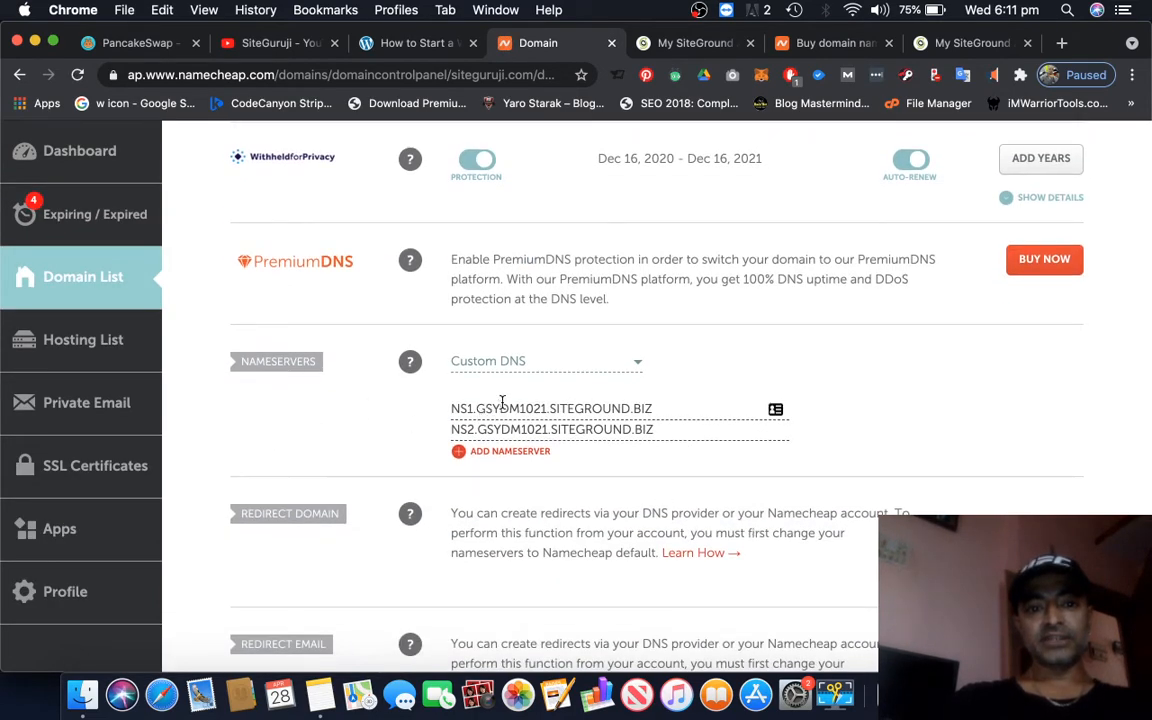
# Highlight the two custom DNS nameserver entries of siteguruji.com in turn
pyautogui.tripleClick(502, 402)
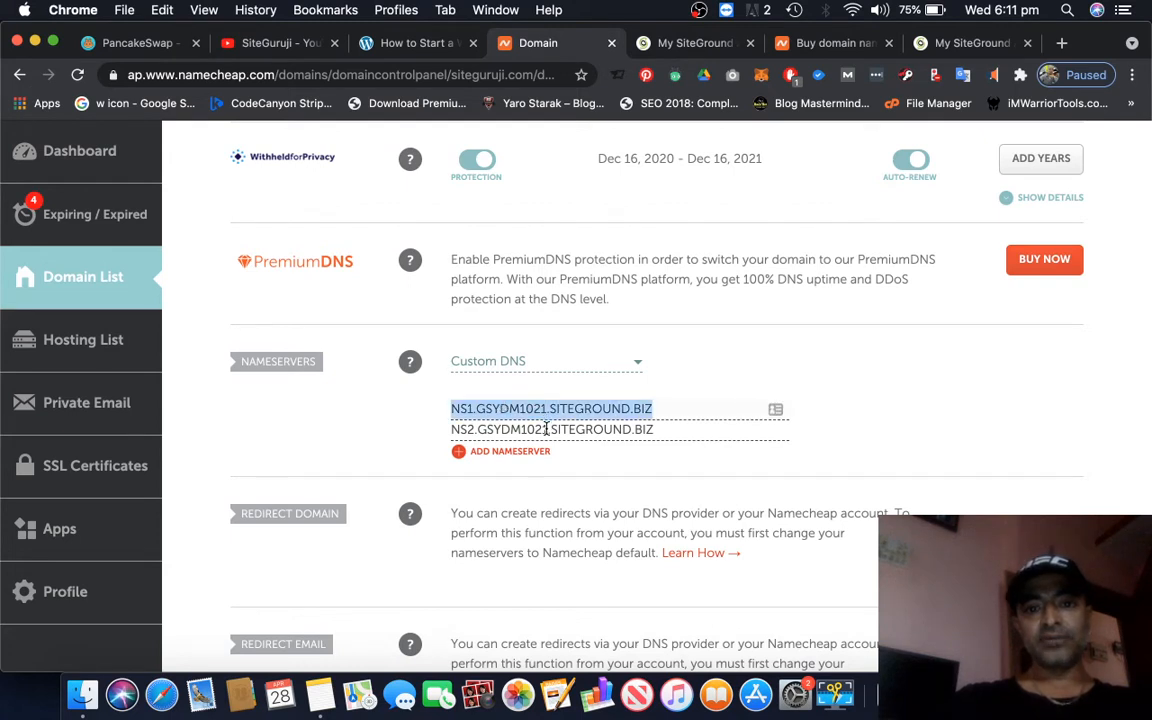
pyautogui.tripleClick(546, 428)
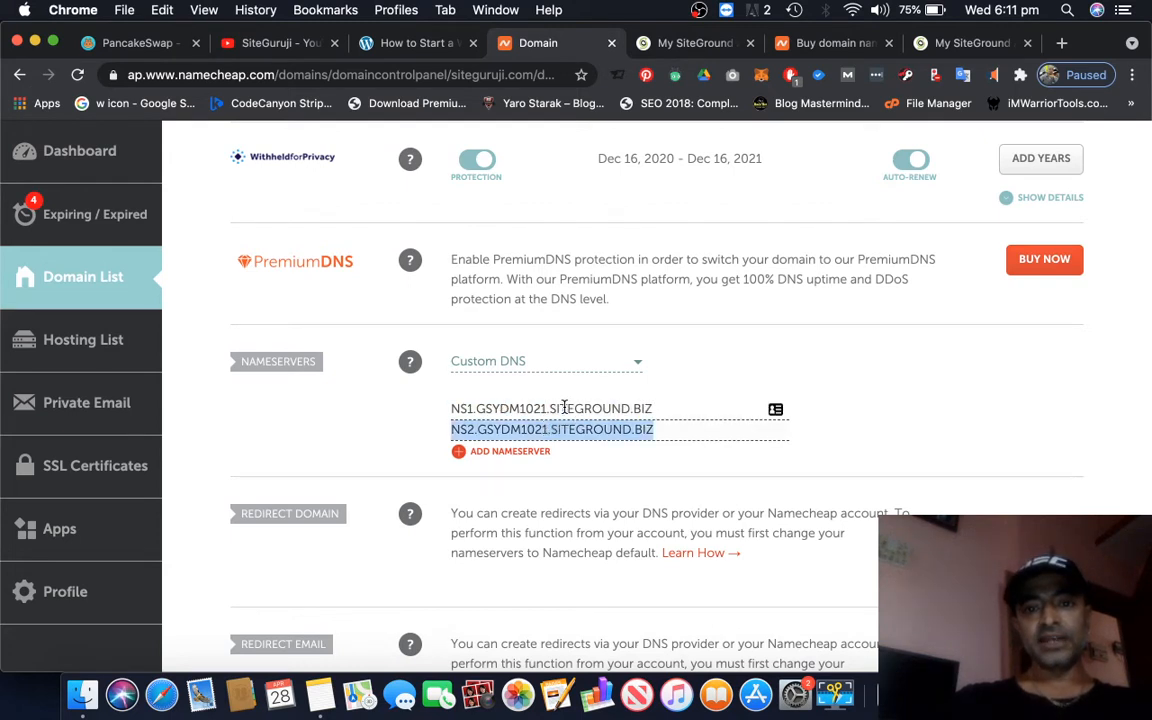
pyautogui.tripleClick(564, 407)
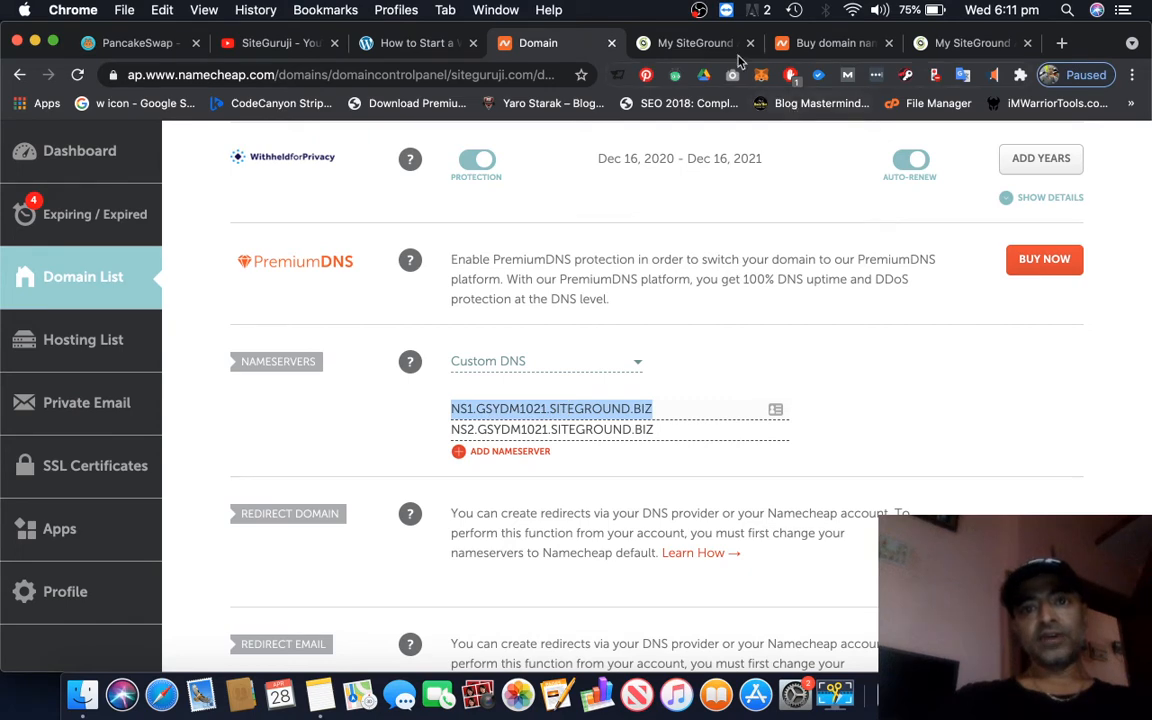
# Switch to the SiteGround order page and review its hosting plans, plan details and payment summary
pyautogui.click(689, 44)
pyautogui.scroll(-5, 697, 141)
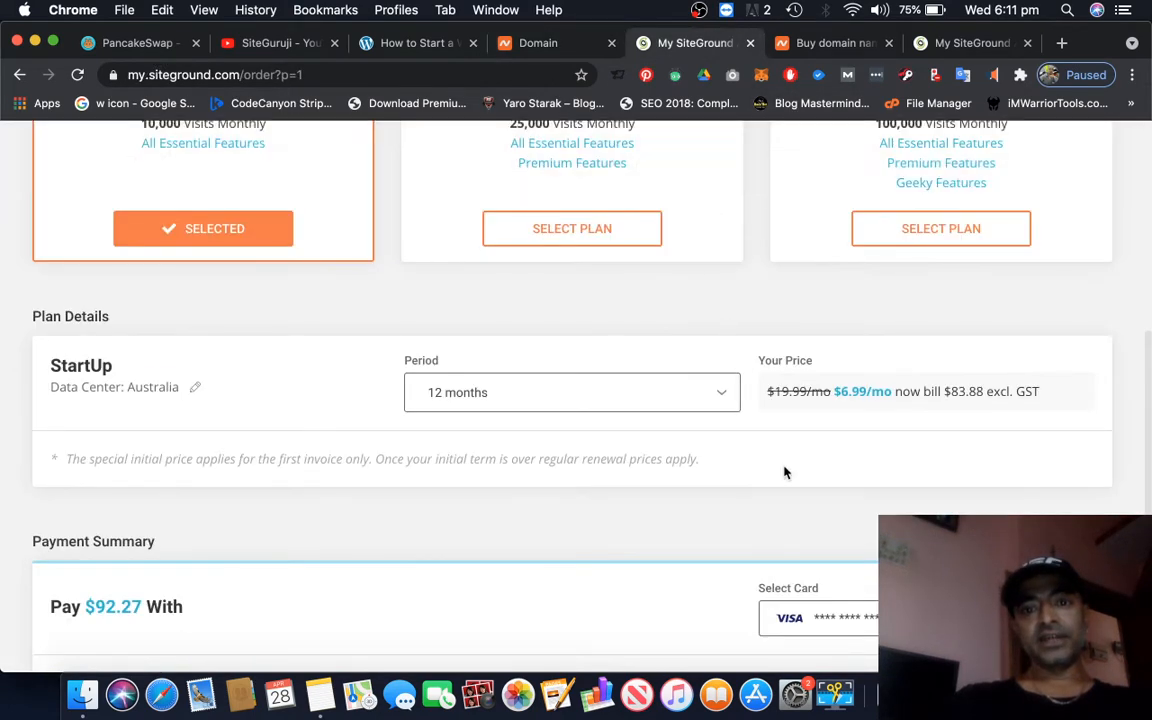
pyautogui.scroll(4, 784, 472)
pyautogui.scroll(-5, 784, 472)
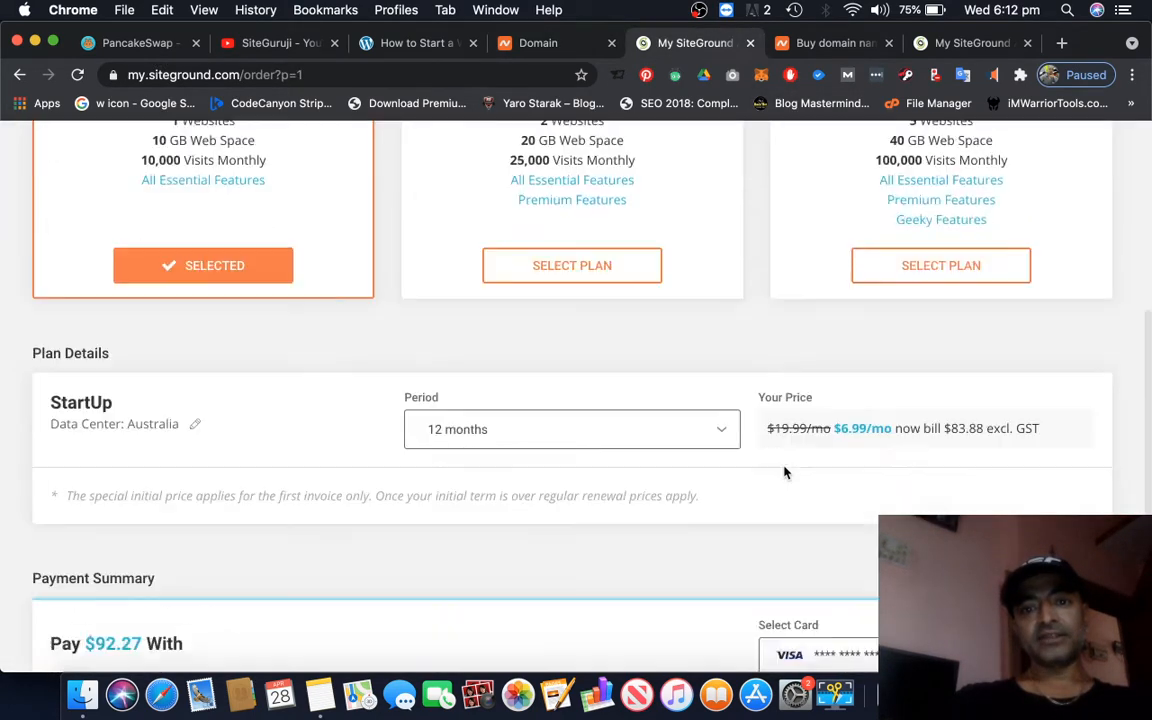
pyautogui.scroll(-4, 784, 472)
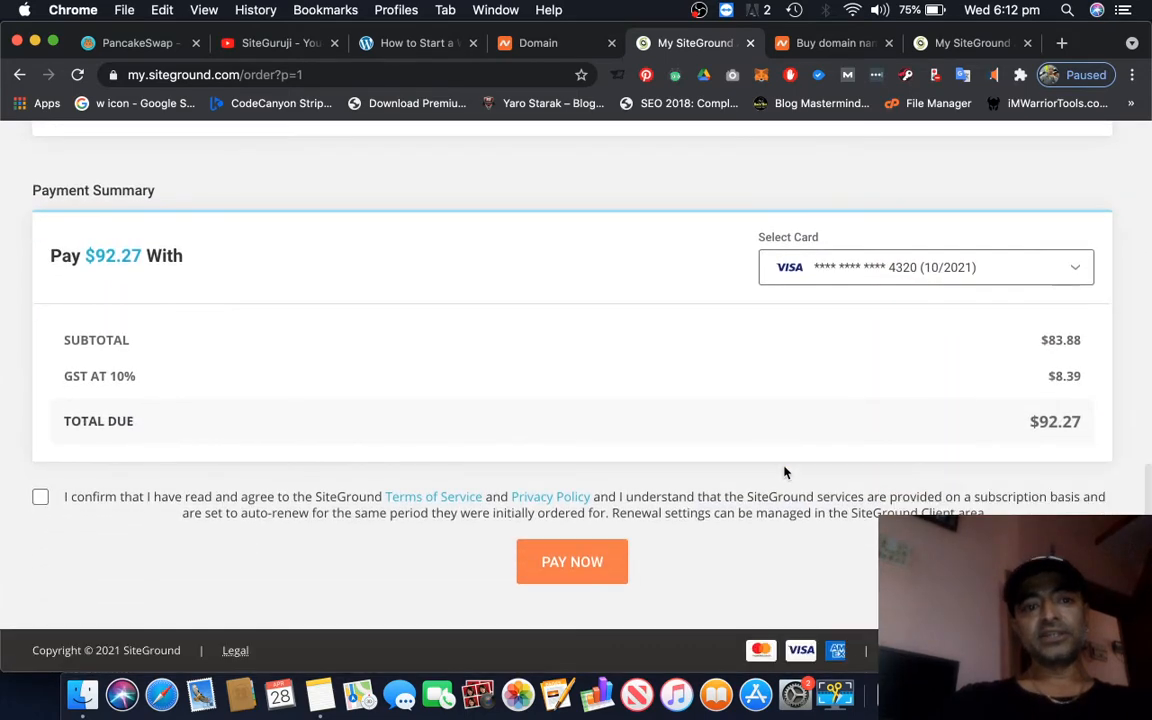
pyautogui.scroll(10, 784, 472)
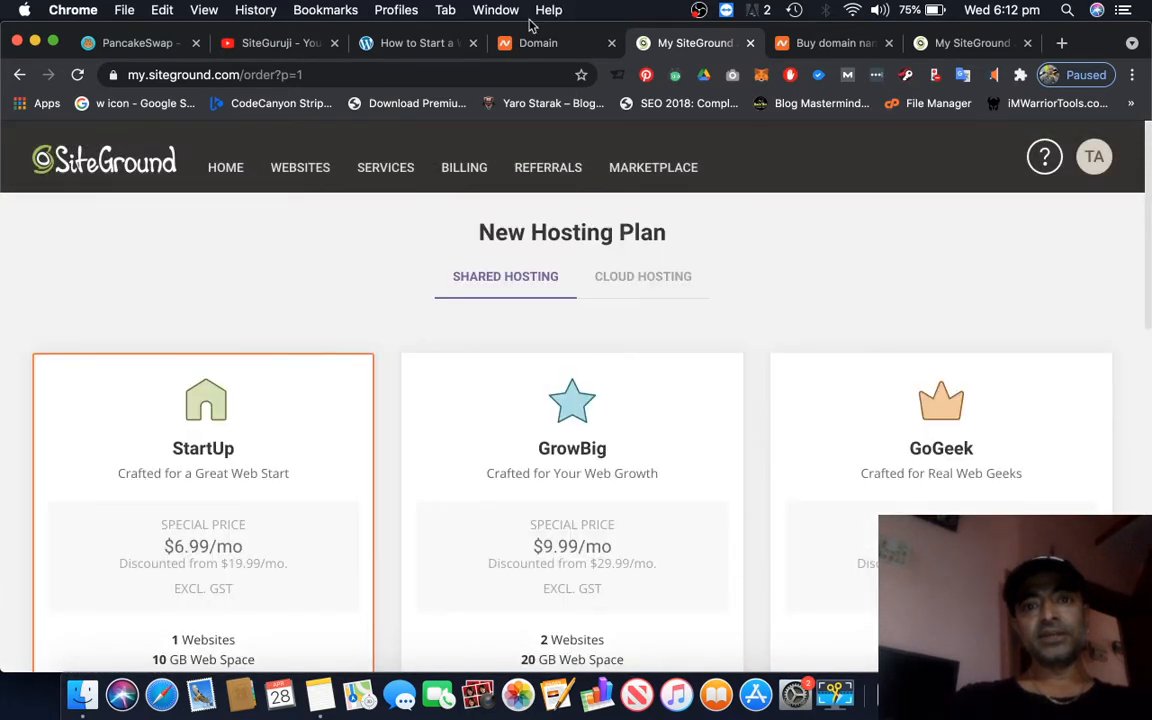
# Return to the siteguruji.com management page on Namecheap and review its domain details and nameserver settings
pyautogui.click(536, 42)
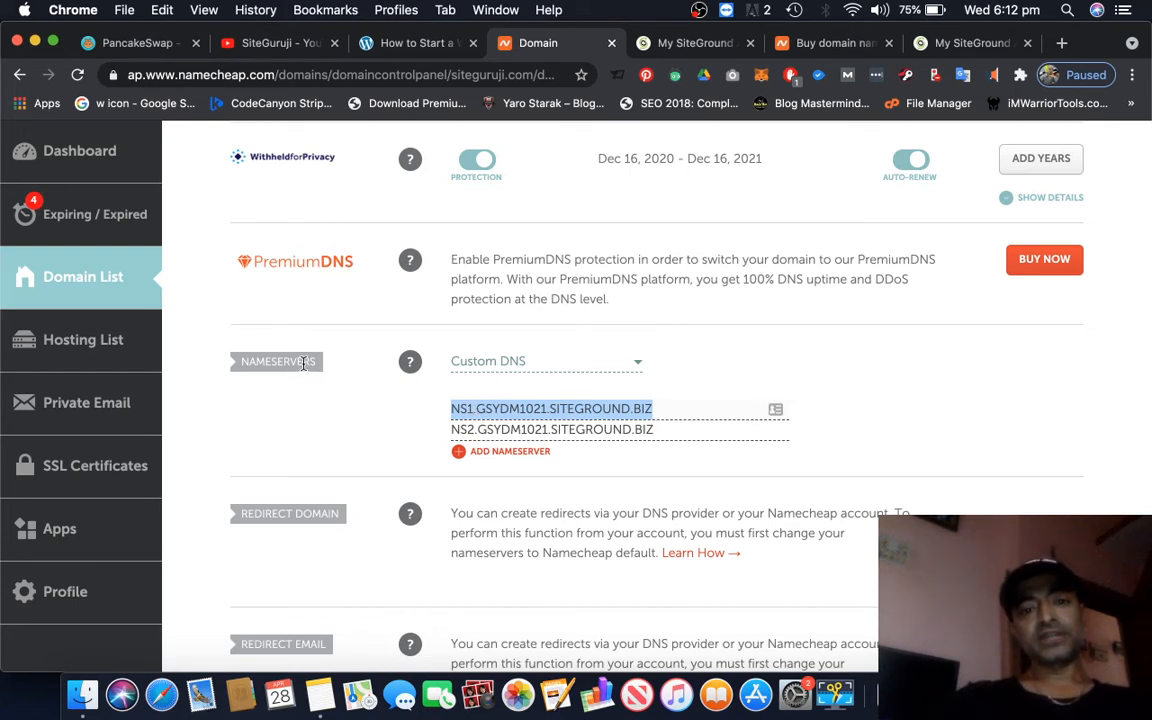
pyautogui.scroll(5, 703, 461)
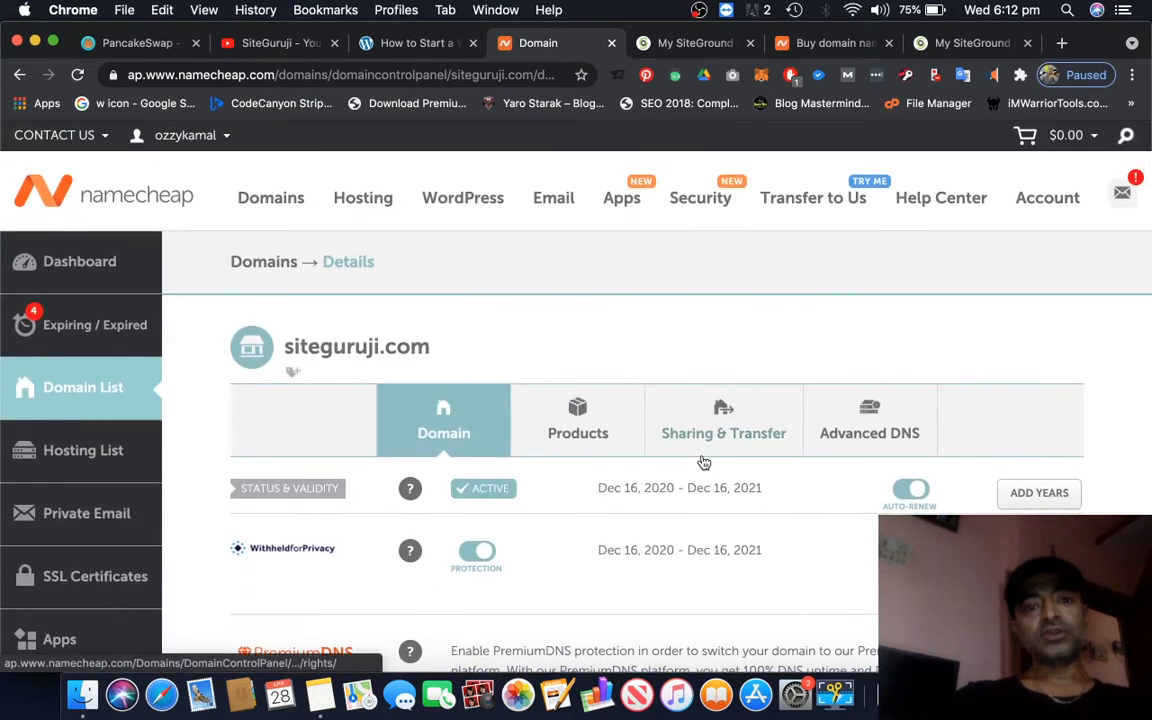
pyautogui.scroll(-2, 703, 462)
pyautogui.scroll(-2, 703, 462)
pyautogui.scroll(5, 703, 462)
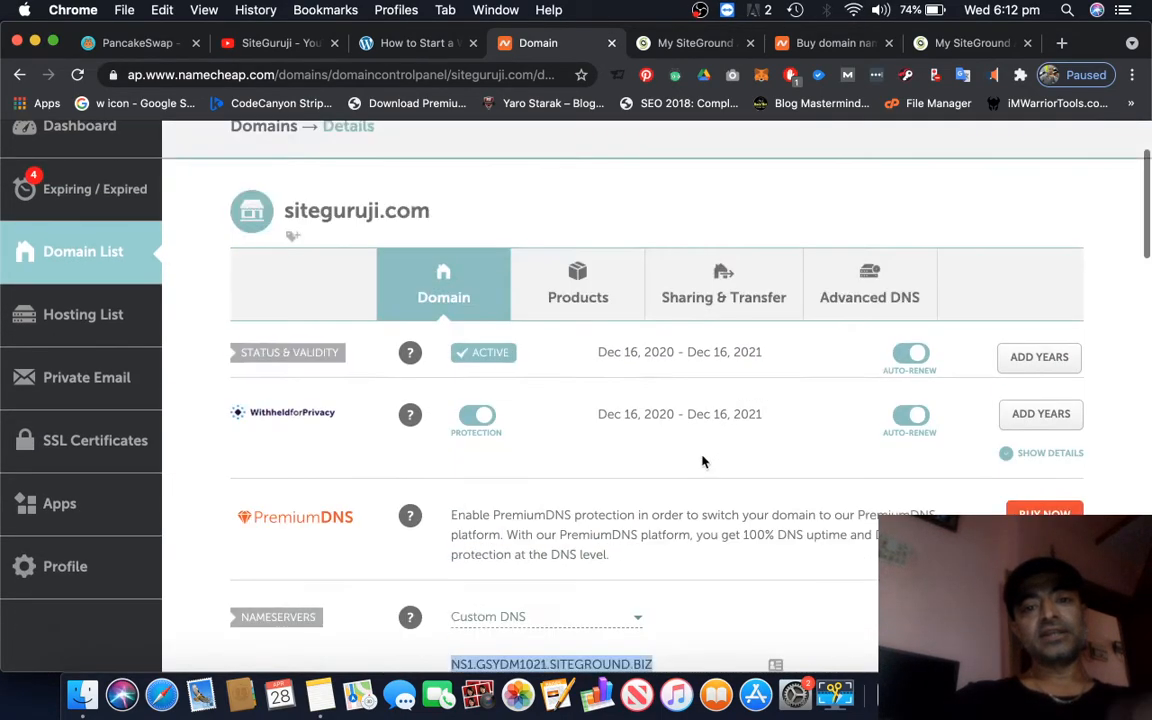
pyautogui.scroll(-5, 703, 462)
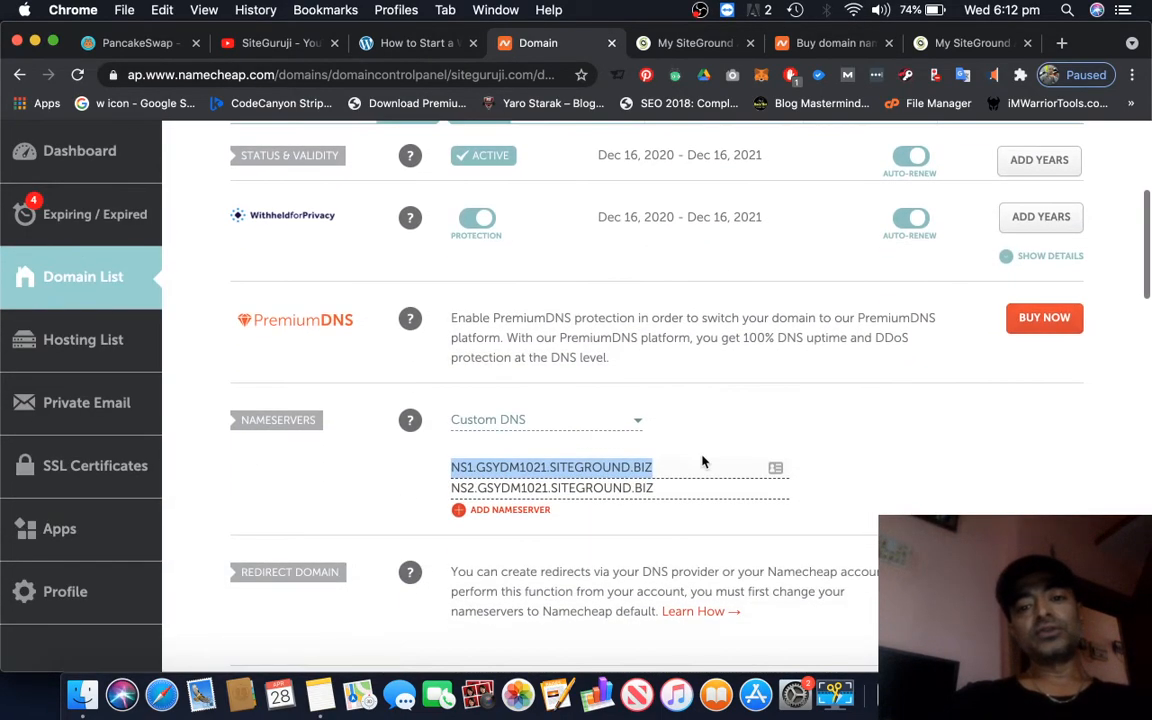
# Read Step 3 of the website guide and check the open SiteGround account and order pages
pyautogui.click(403, 46)
pyautogui.scroll(-3, 983, 497)
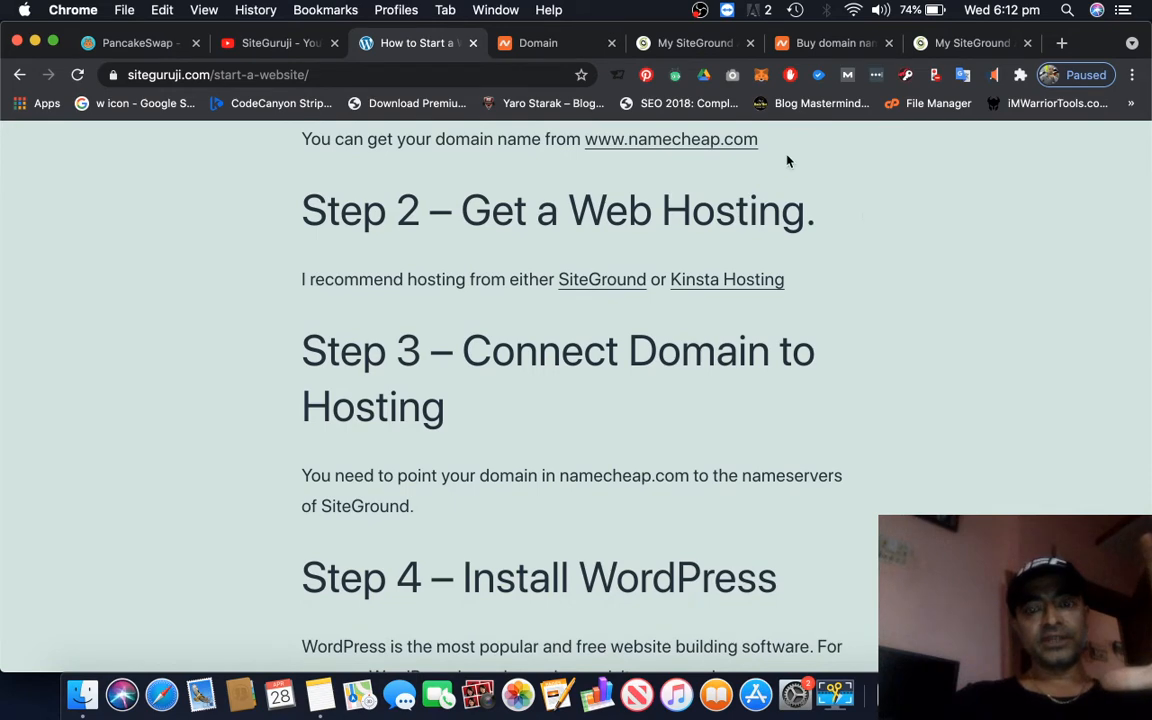
pyautogui.click(952, 47)
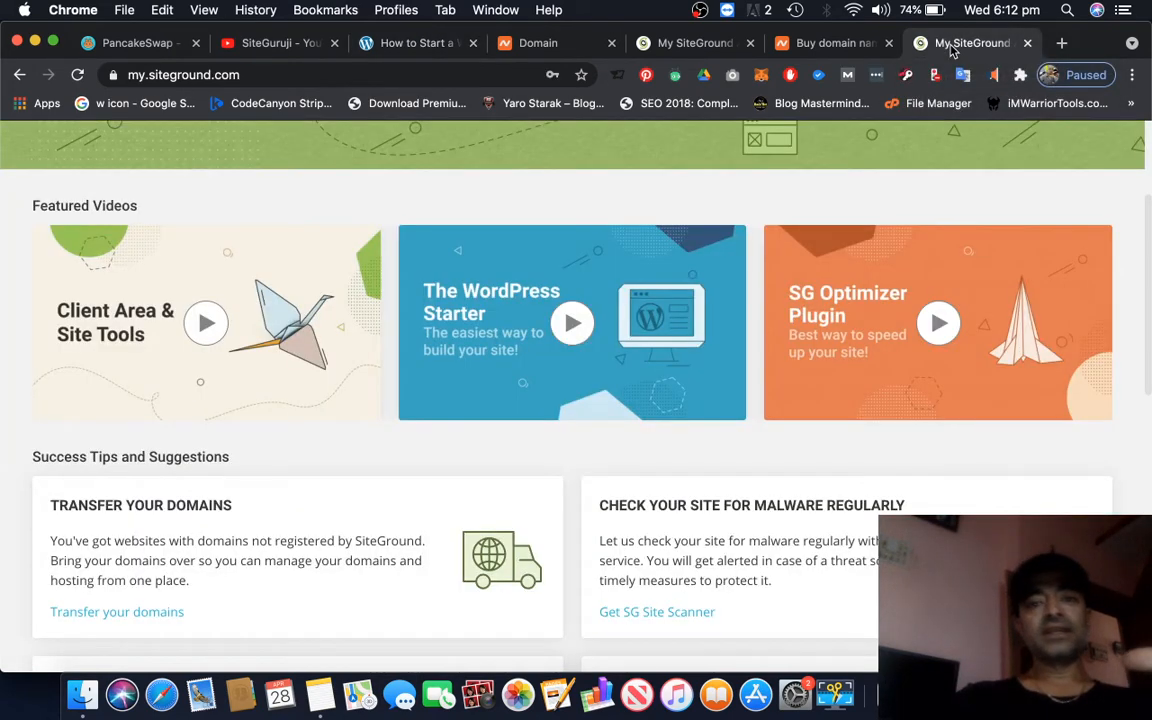
pyautogui.click(689, 44)
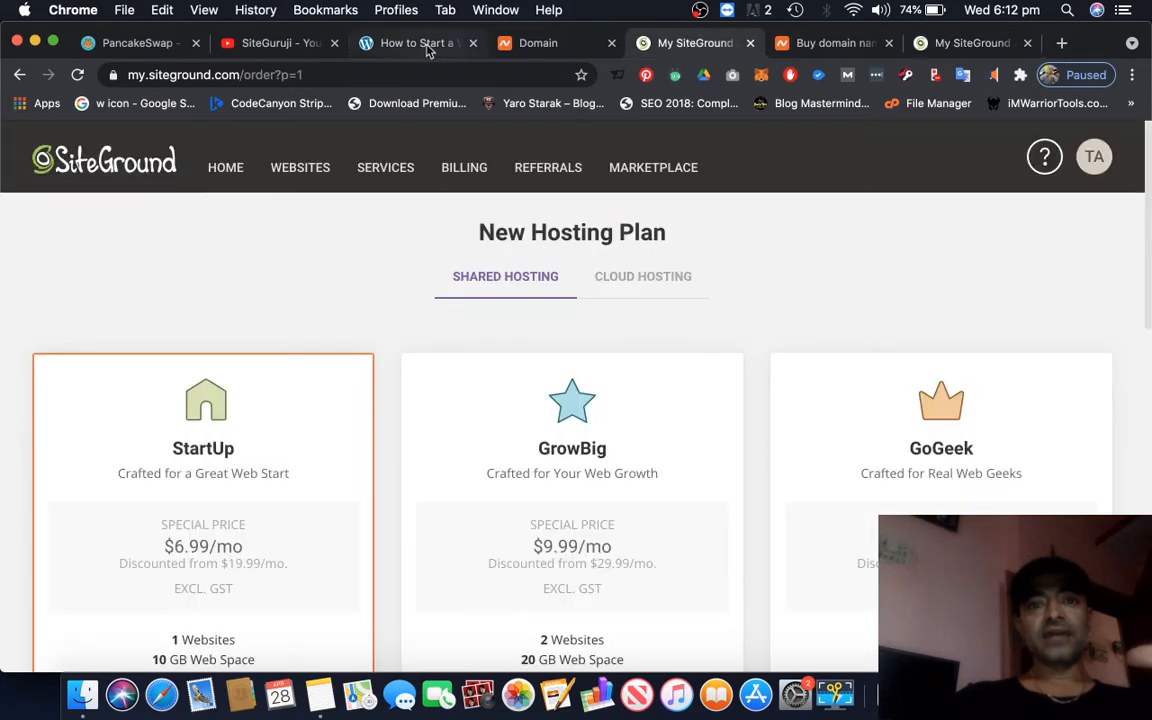
# Return to the website guide and review its steps from picking a domain name through installing WordPress and selecting a theme
pyautogui.click(418, 47)
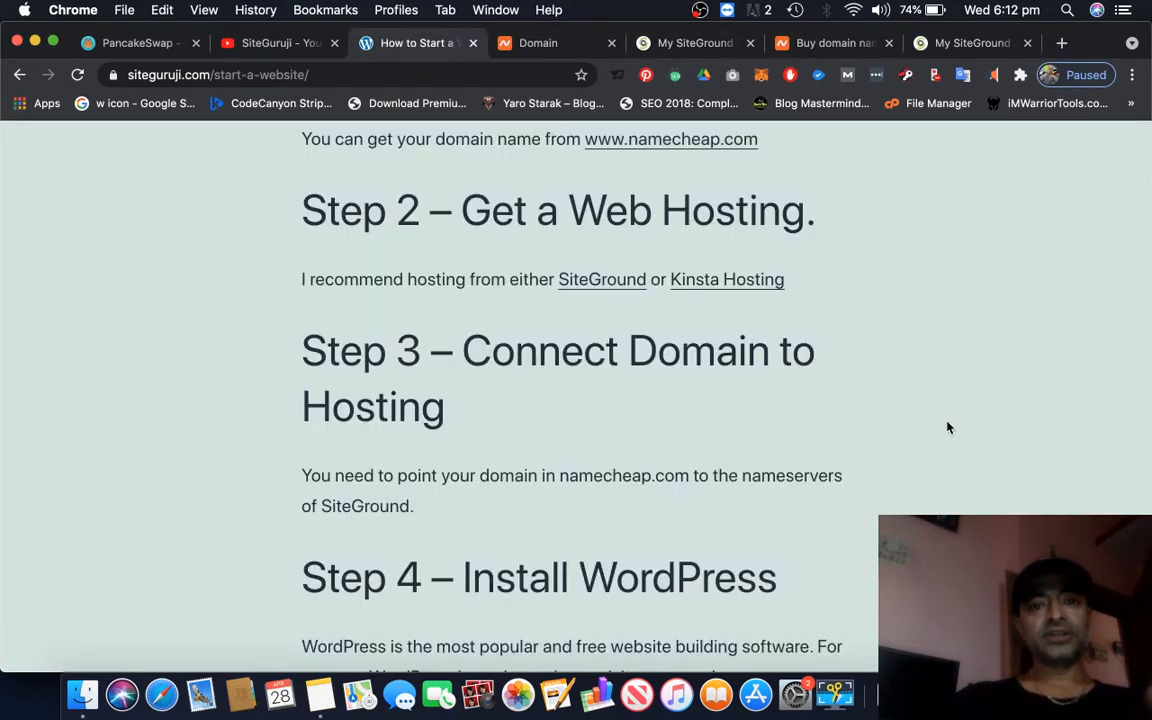
pyautogui.scroll(10, 948, 427)
pyautogui.scroll(-8, 948, 427)
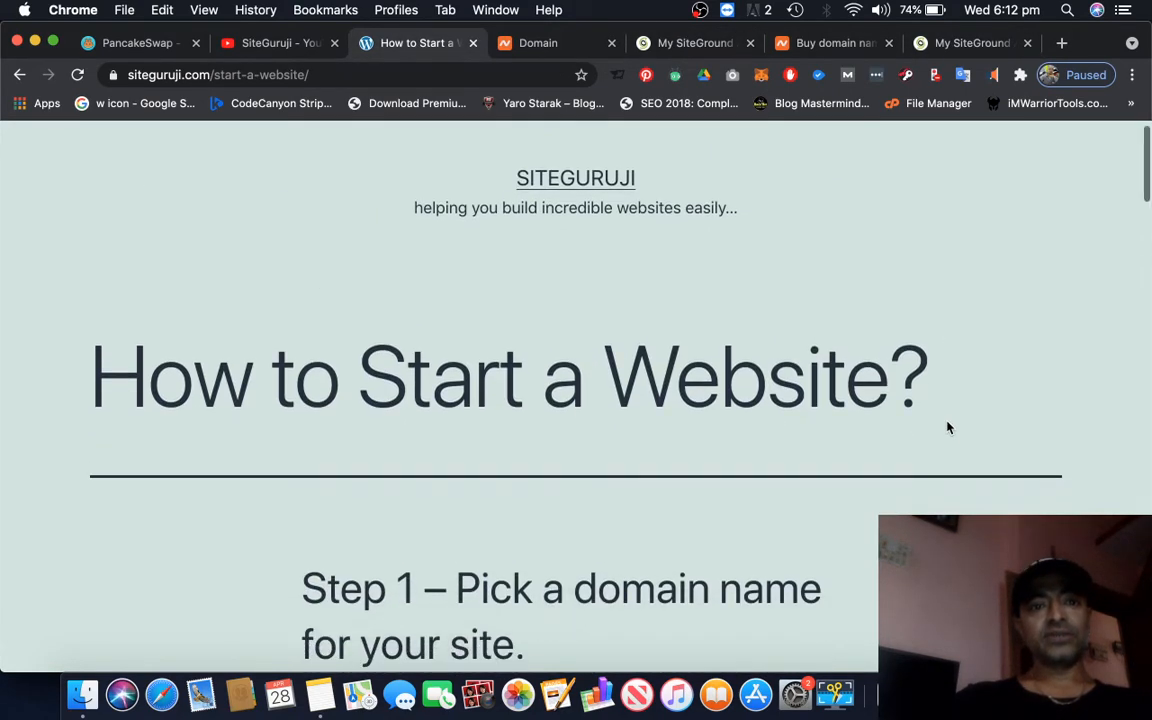
pyautogui.scroll(-1, 948, 427)
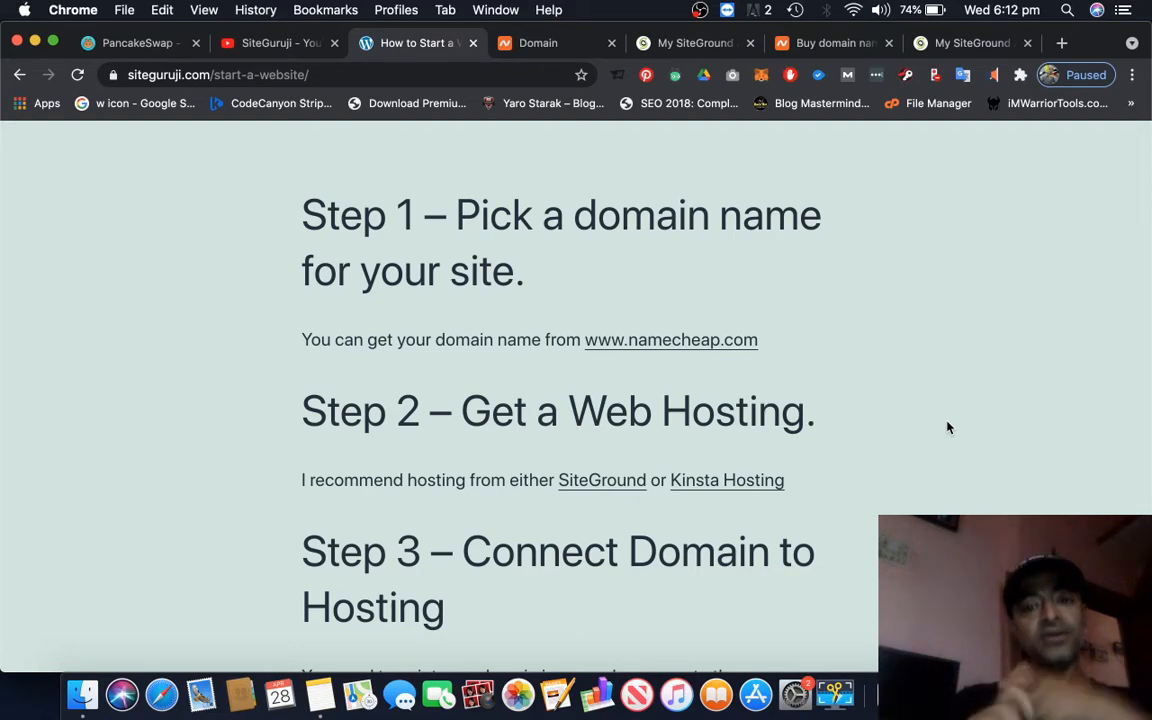
pyautogui.scroll(-6, 948, 428)
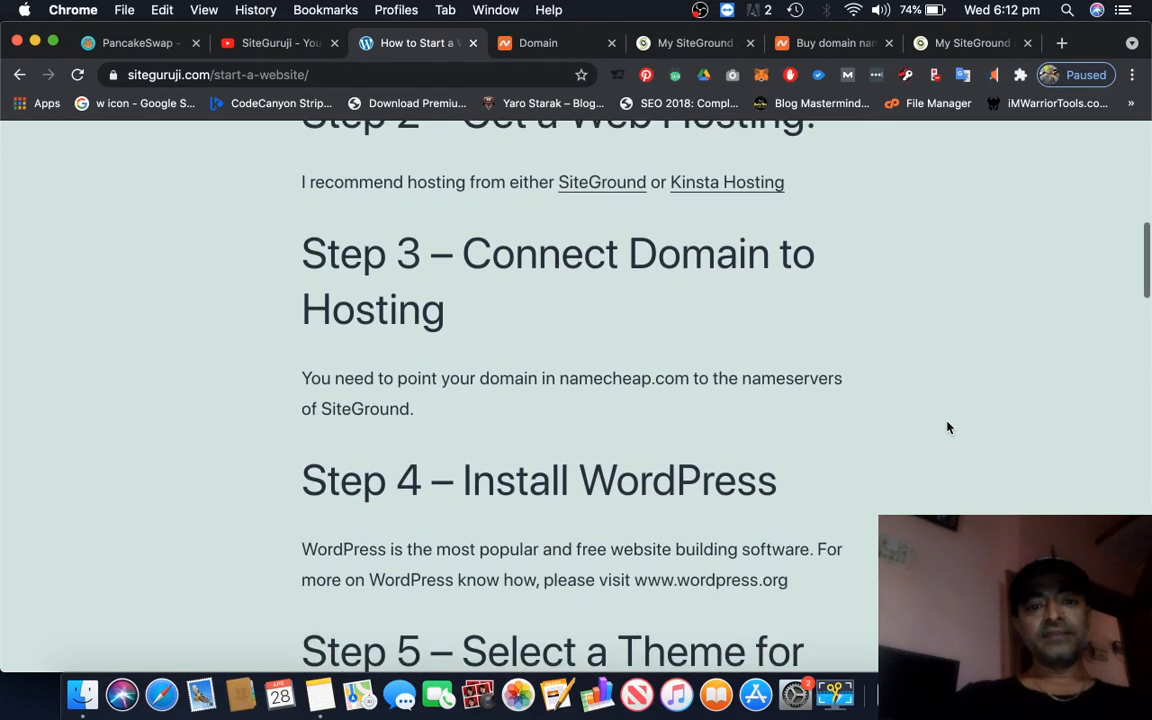
pyautogui.scroll(-3, 948, 428)
pyautogui.scroll(2, 948, 428)
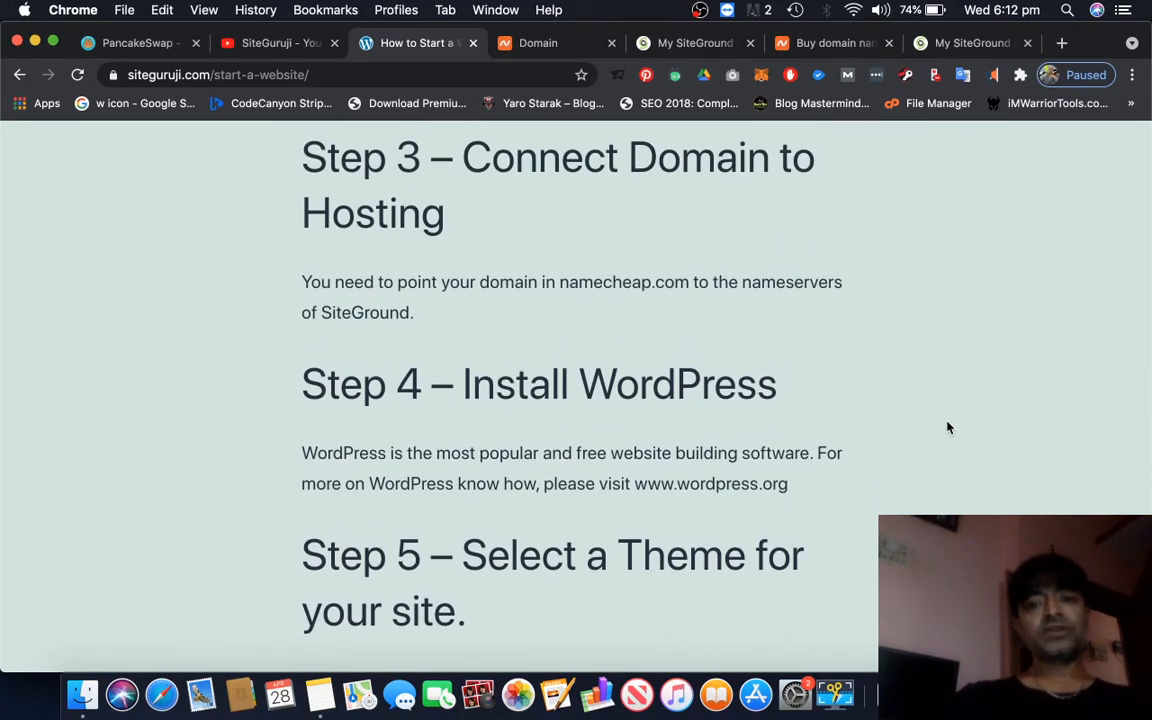
pyautogui.scroll(1, 948, 428)
pyautogui.scroll(10, 948, 428)
pyautogui.scroll(-12, 948, 428)
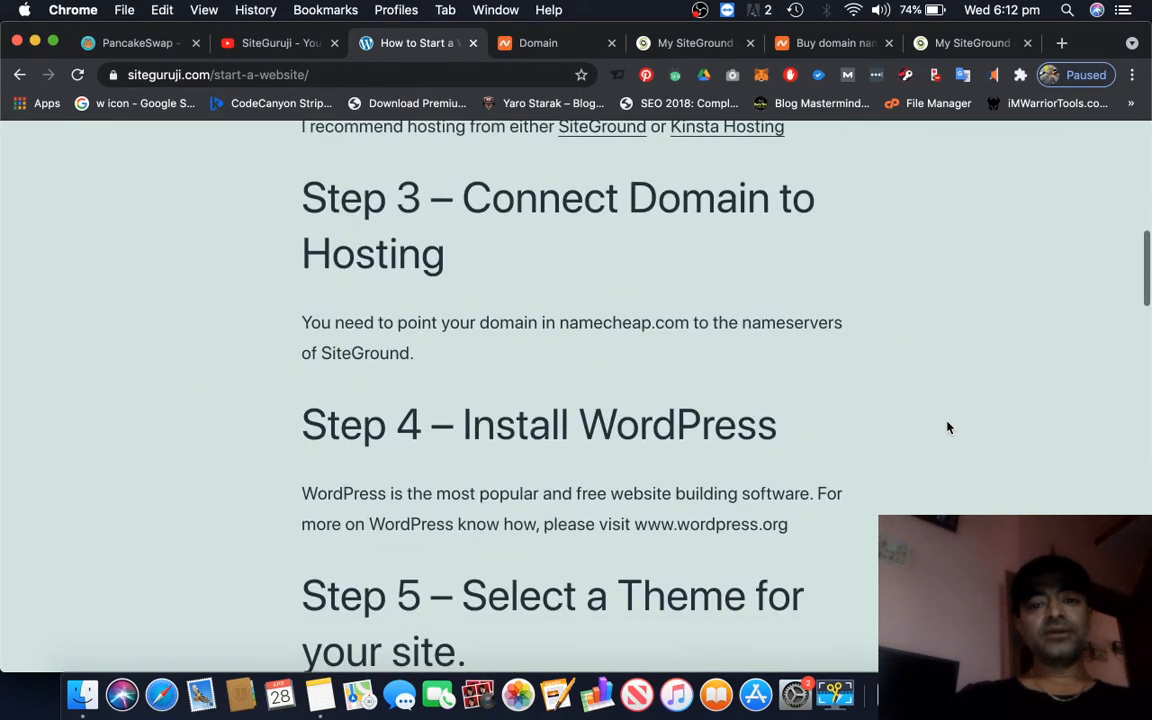
pyautogui.scroll(-1, 948, 428)
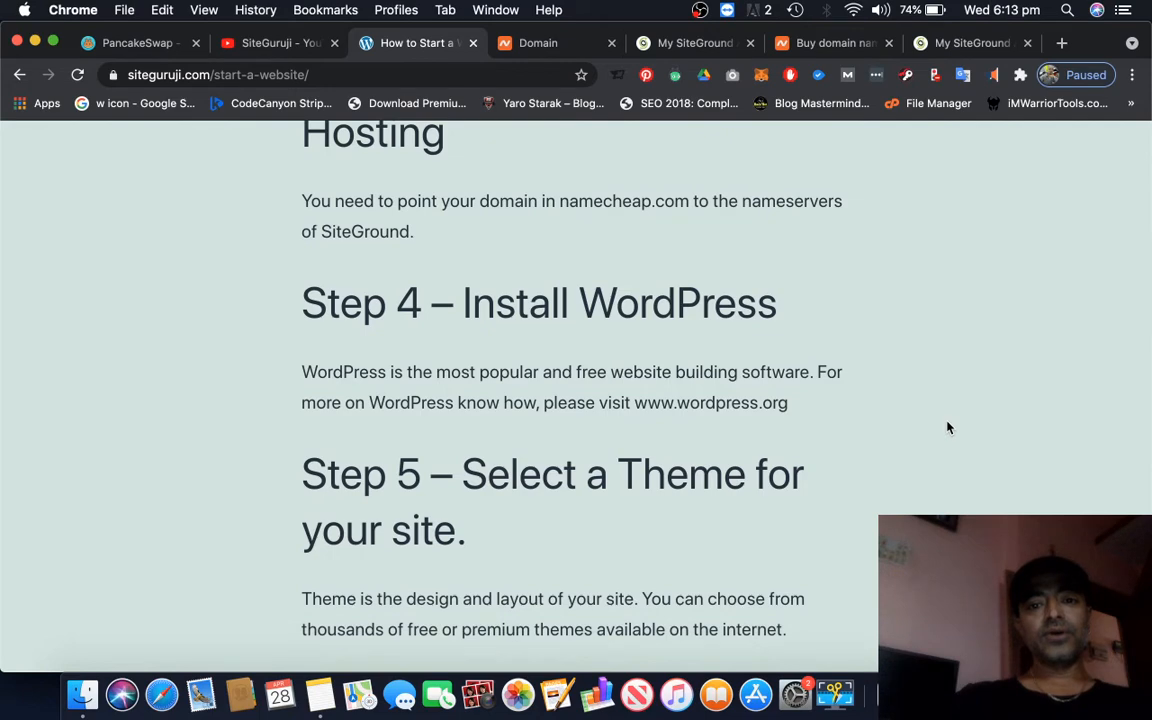
# Start adding a new website from SiteGround's websites list and choose the Existing Domain option
pyautogui.click(664, 46)
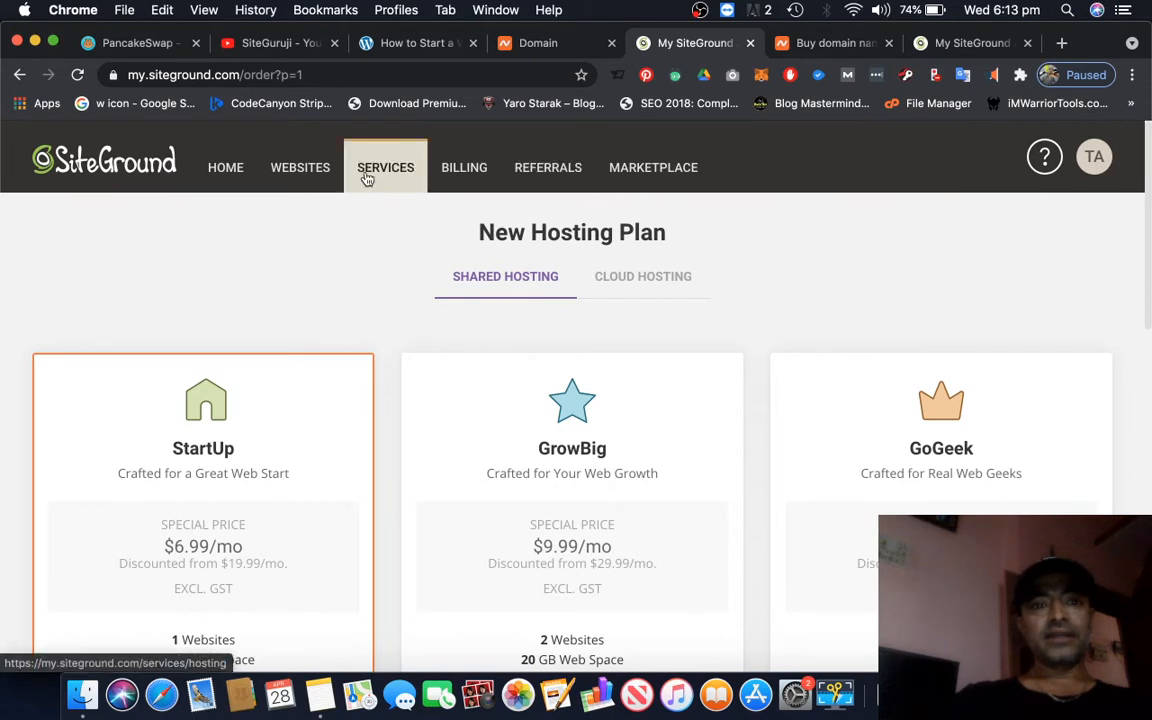
pyautogui.click(297, 178)
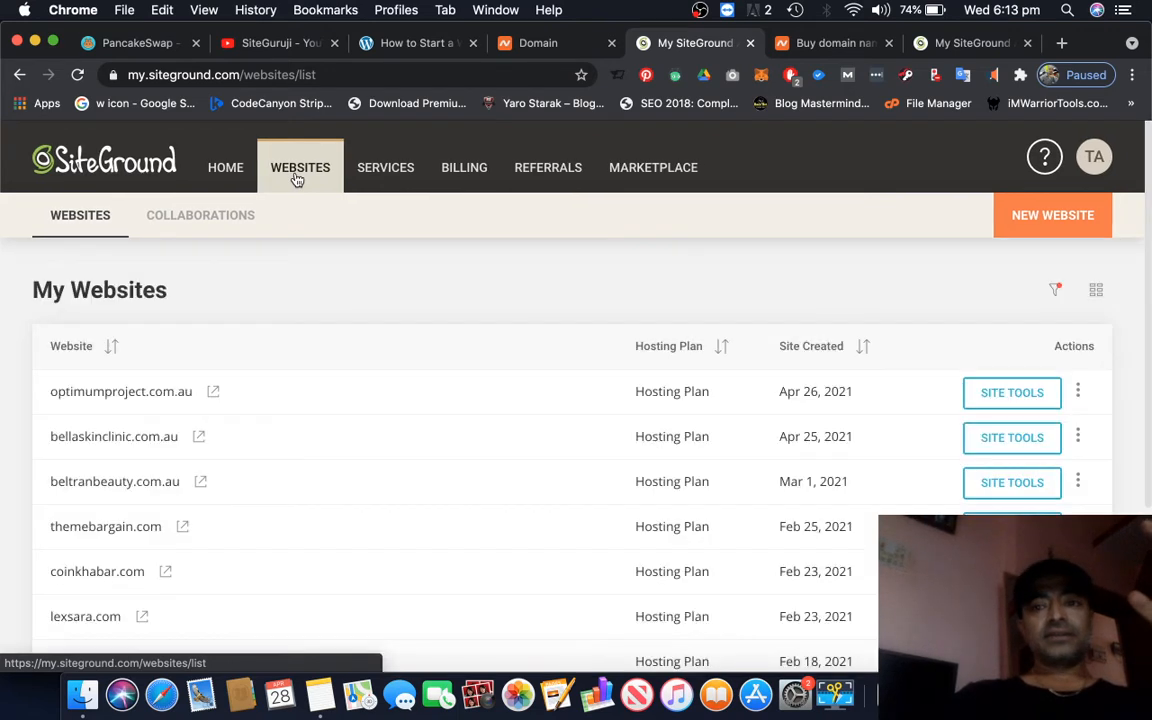
pyautogui.click(1101, 226)
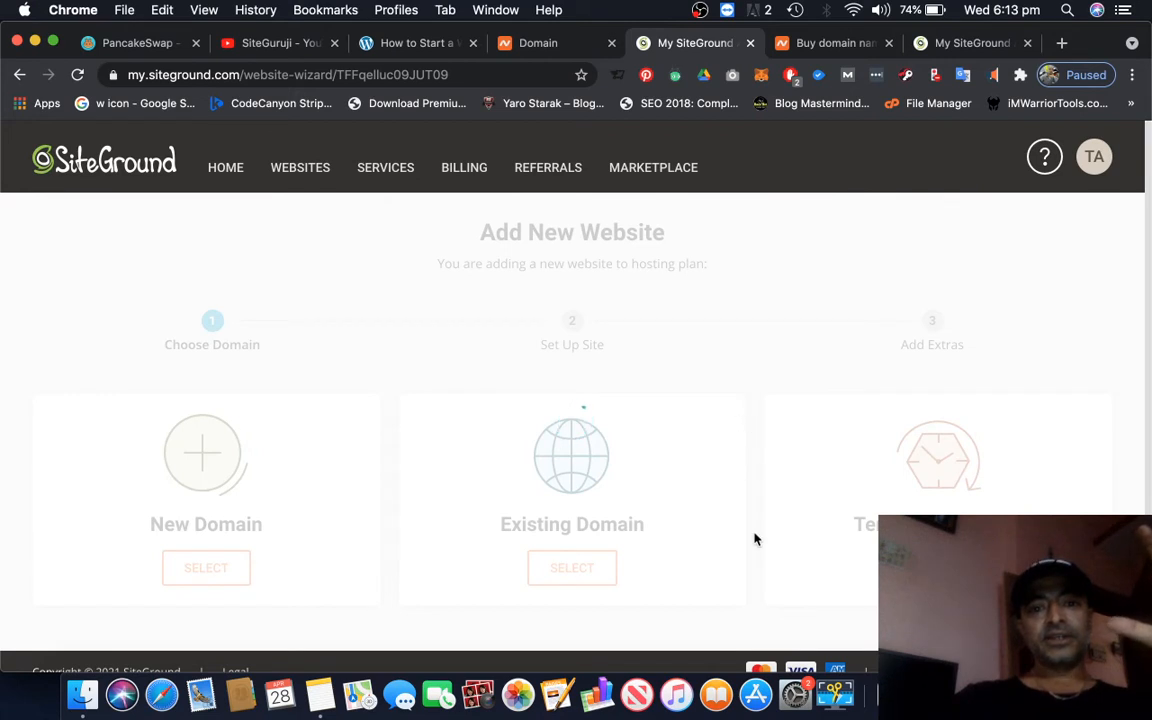
pyautogui.scroll(-1, 755, 540)
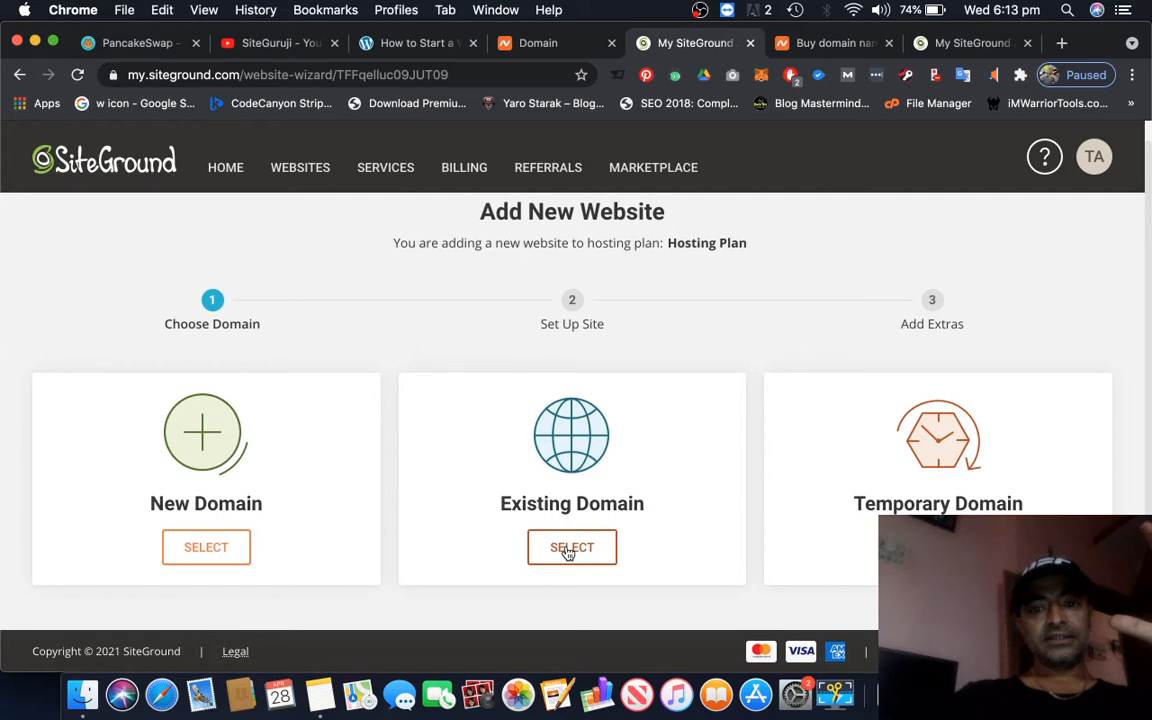
pyautogui.click(568, 551)
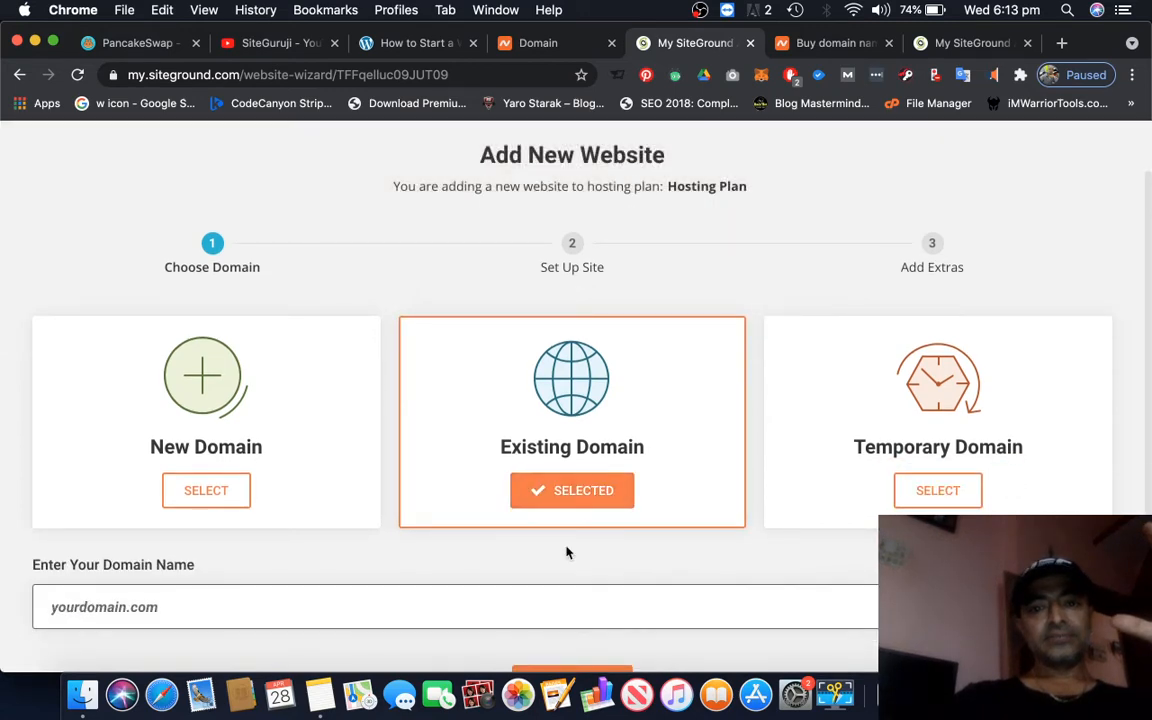
# Enter sitegurujii.com as the existing domain name for the new website
pyautogui.click(313, 510)
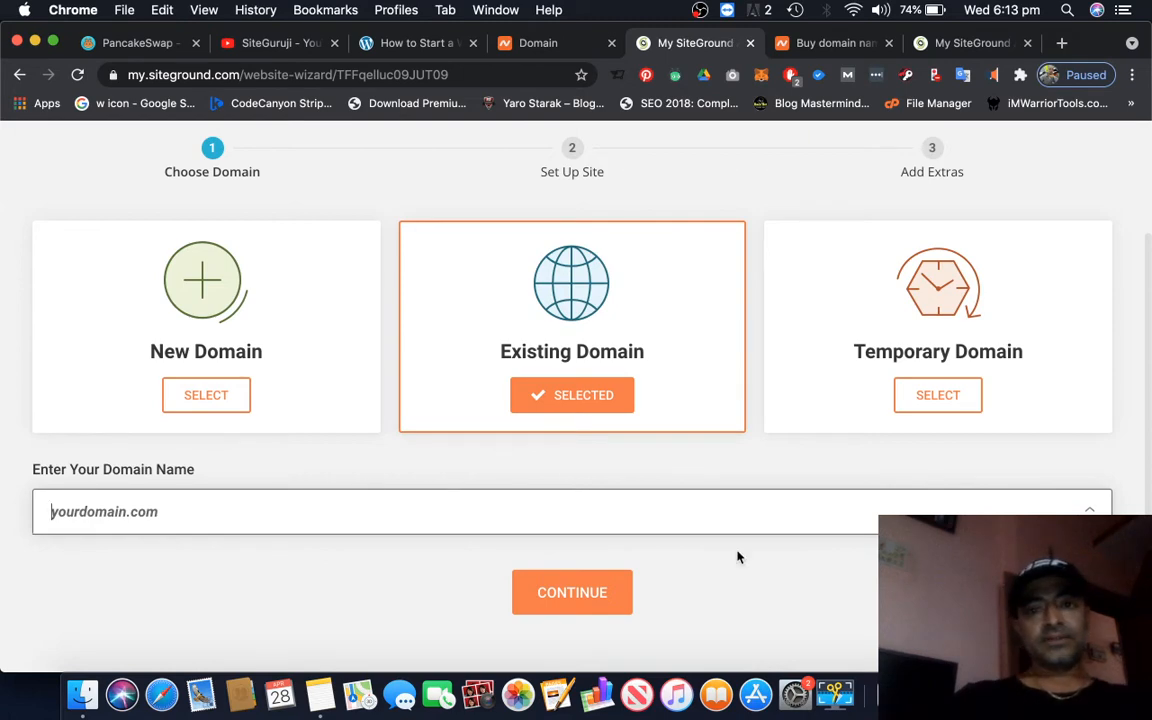
pyautogui.scroll(3, 737, 557)
pyautogui.scroll(-3, 737, 557)
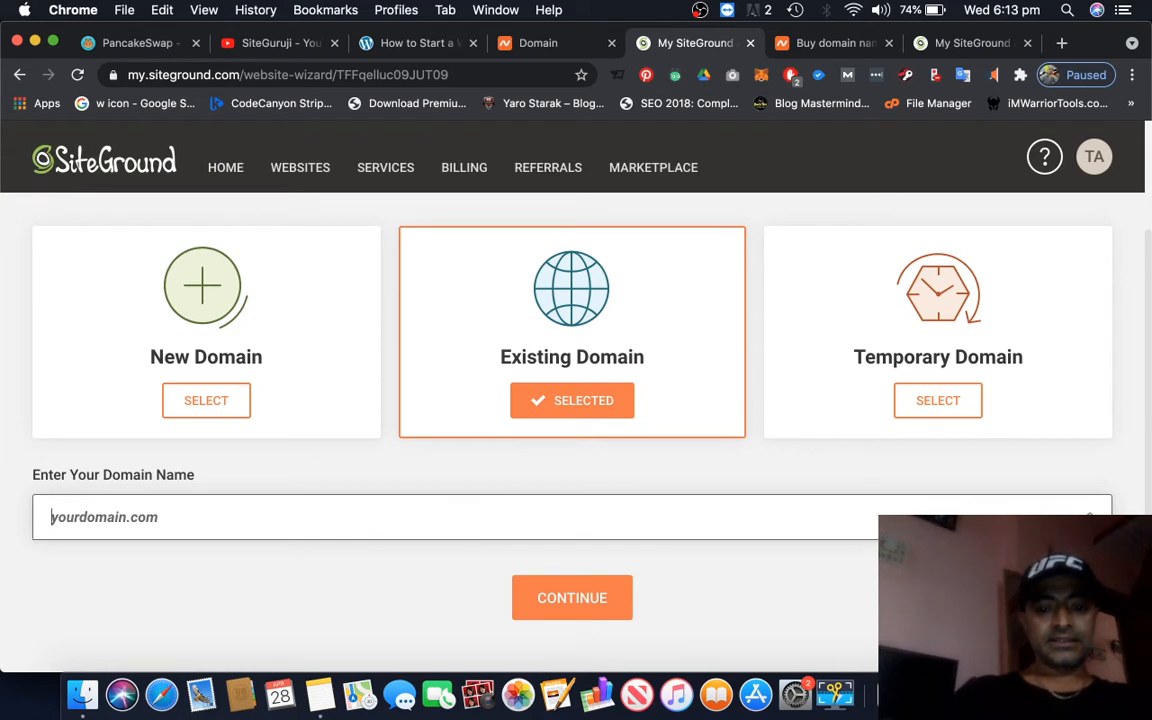
pyautogui.write('siteguru.com')
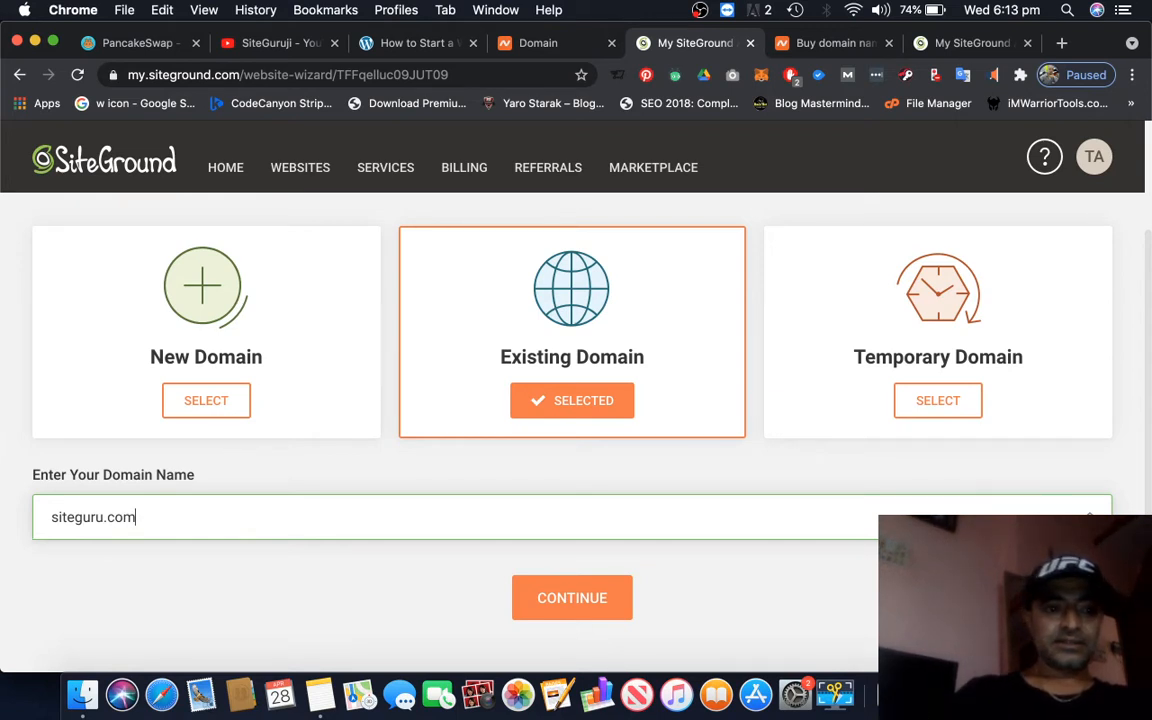
pyautogui.press('BackSpace')
pyautogui.press('BackSpace')
pyautogui.press('BackSpace')
pyautogui.press('BackSpace')
pyautogui.write('ji')
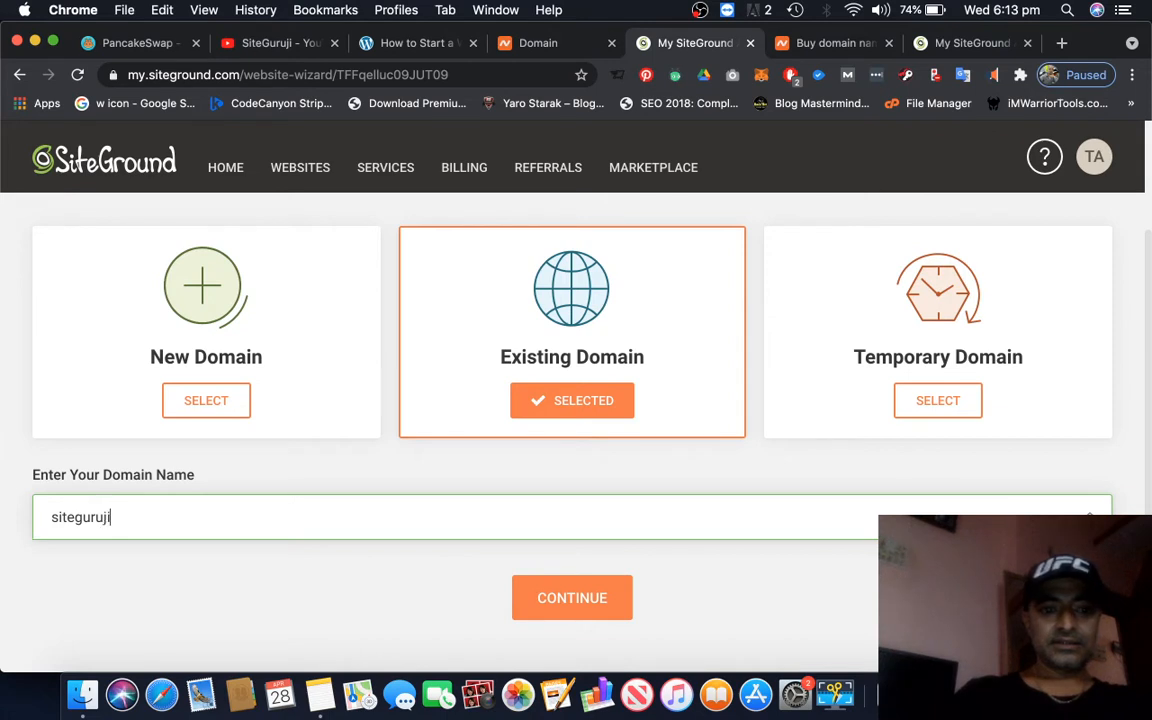
pyautogui.write('.com')
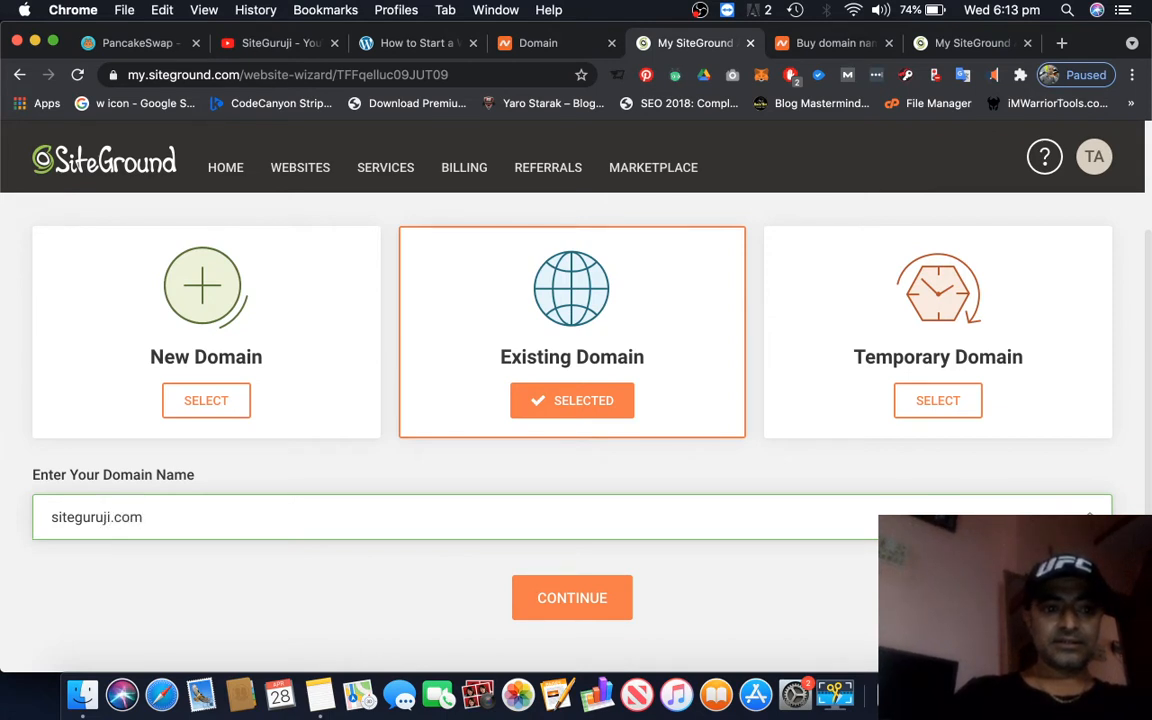
pyautogui.press('BackSpace')
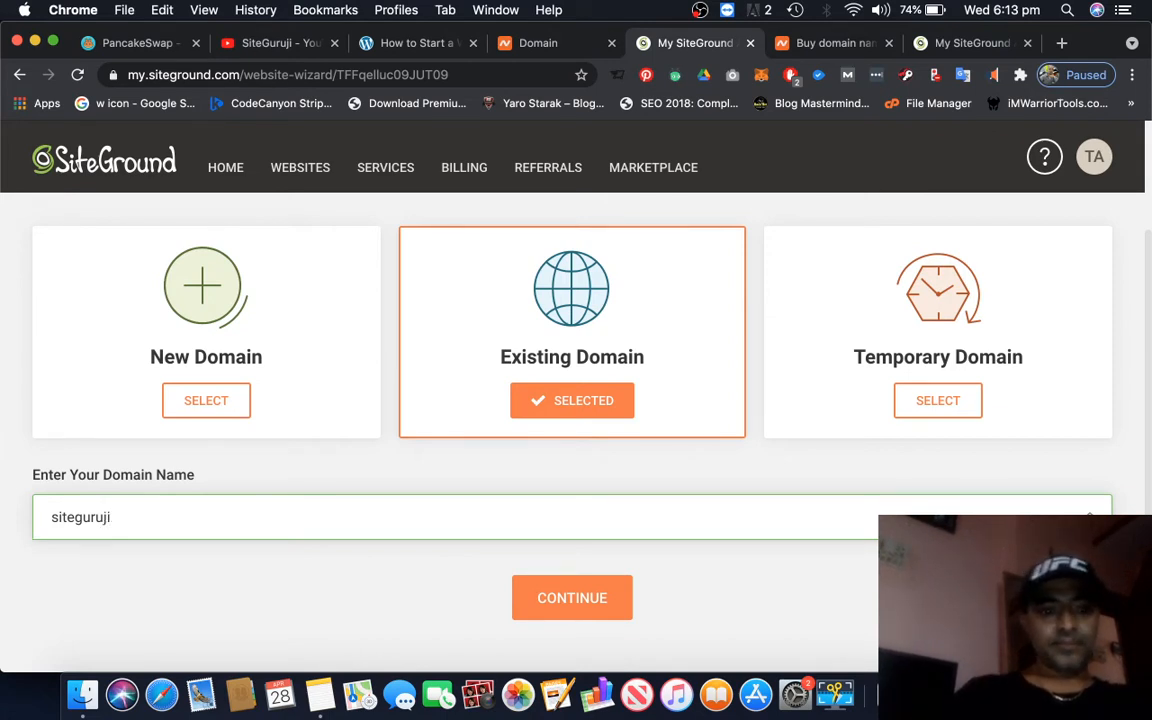
pyautogui.write('i.com')
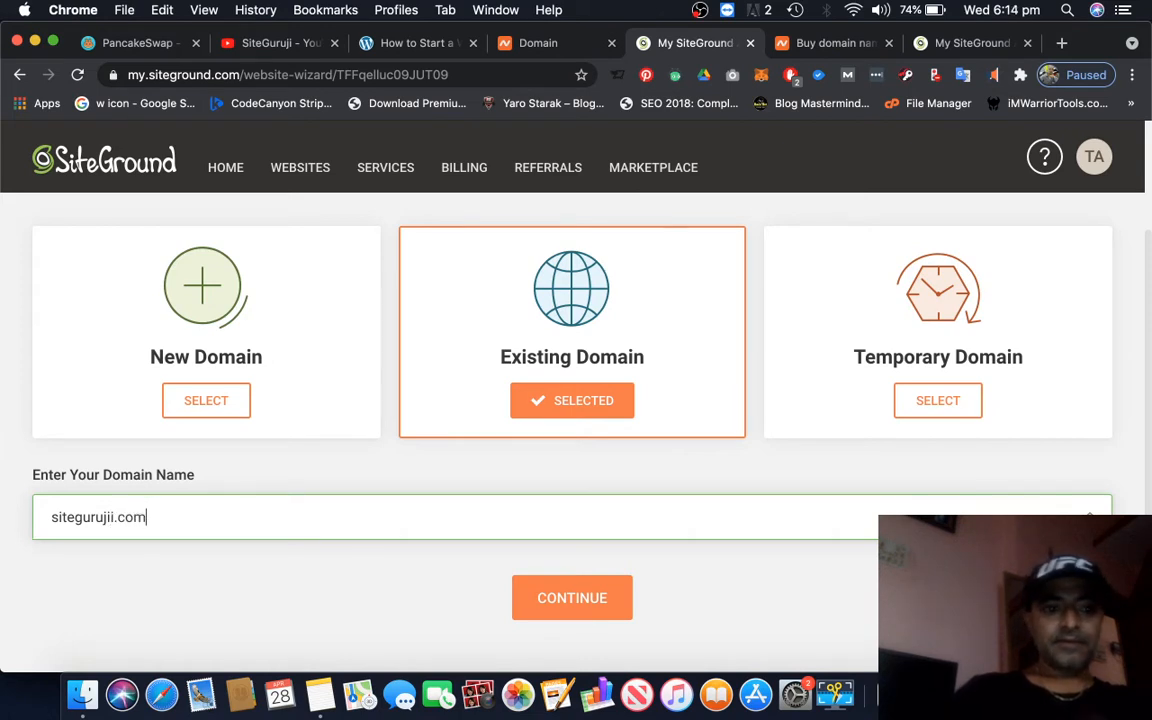
# Submit the domain and proceed to the site setup stage without registering it through SiteGround
pyautogui.click(594, 601)
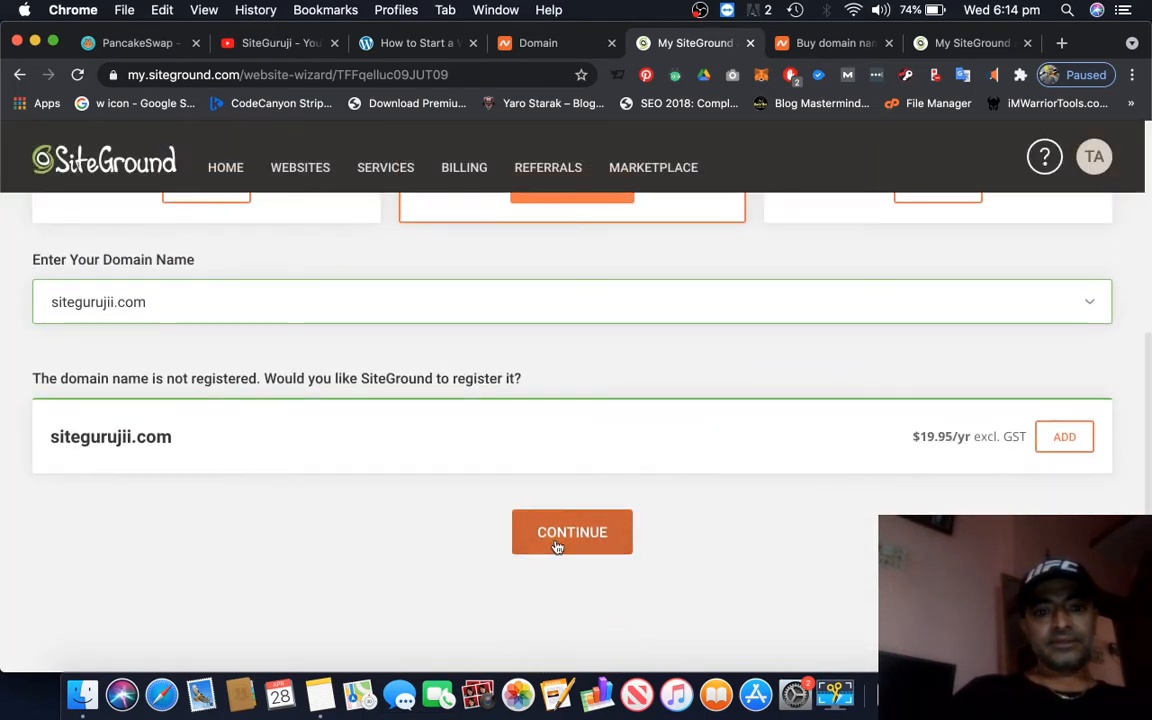
pyautogui.click(557, 536)
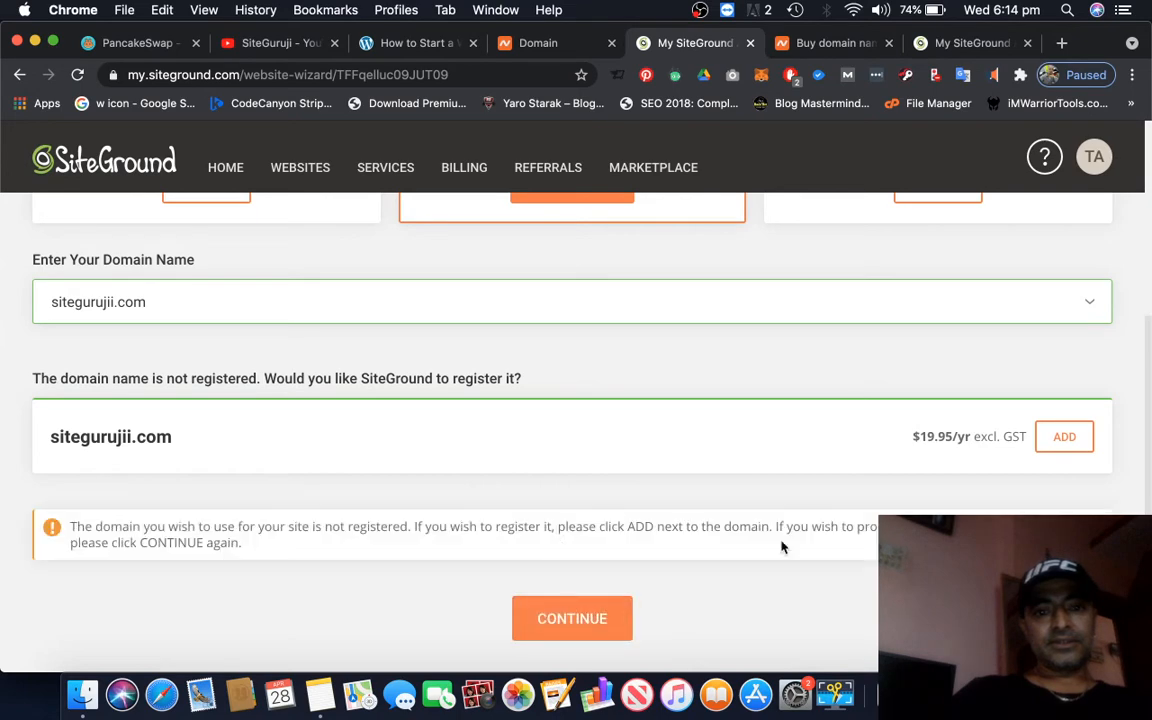
pyautogui.scroll(-2, 783, 547)
pyautogui.click(555, 526)
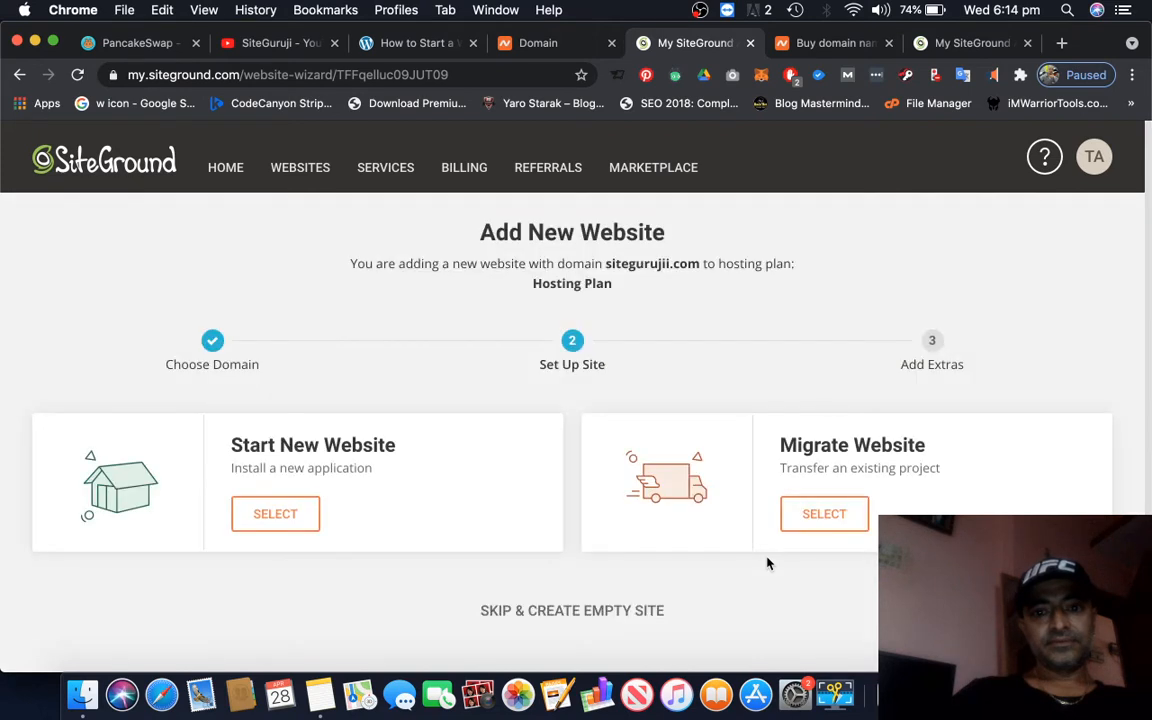
# Choose to start a new website and select WordPress as the application to install
pyautogui.scroll(-1, 766, 562)
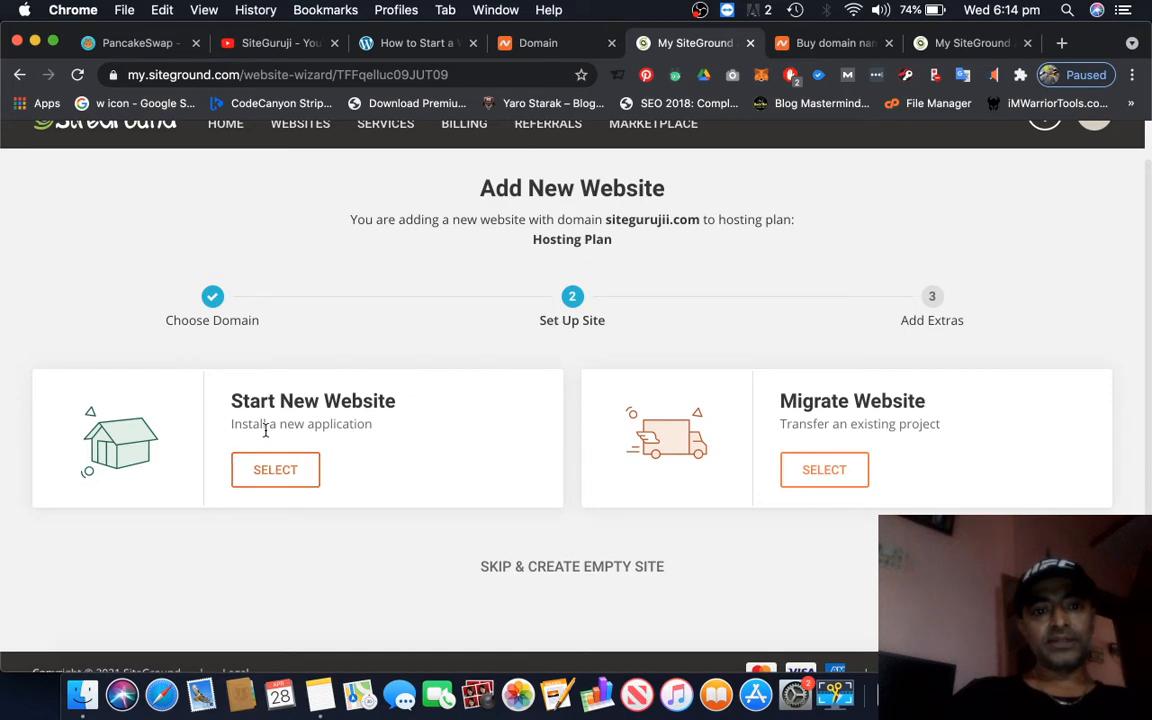
pyautogui.click(283, 478)
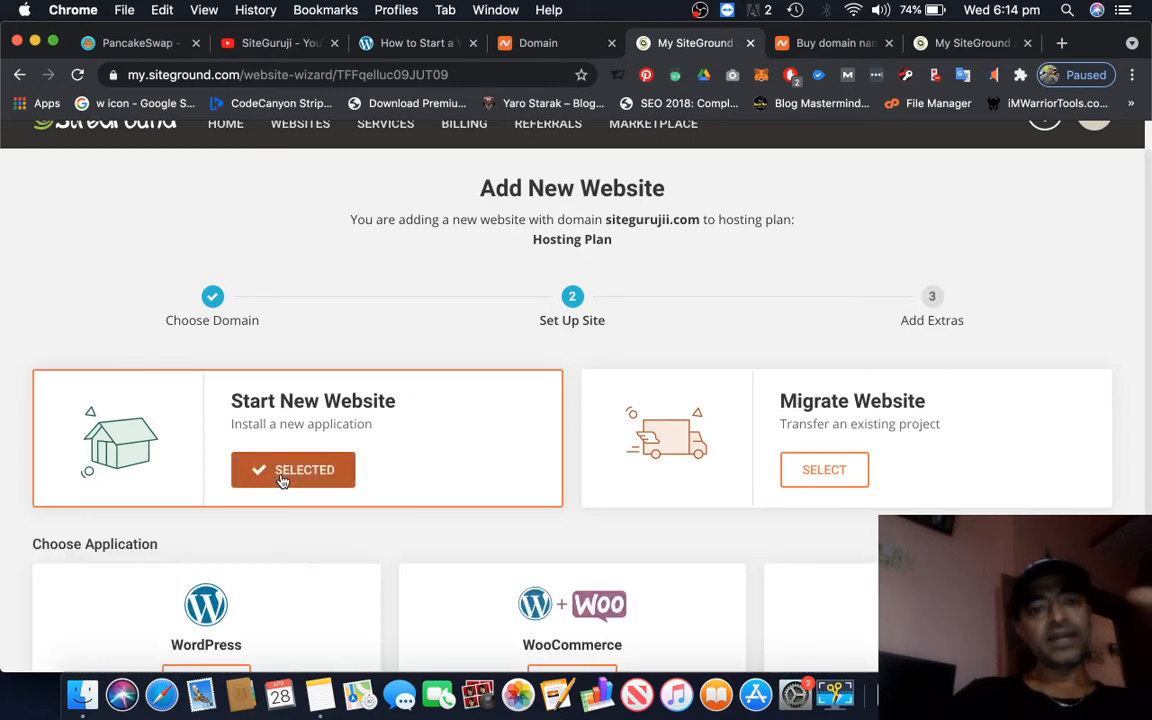
pyautogui.scroll(-3, 604, 481)
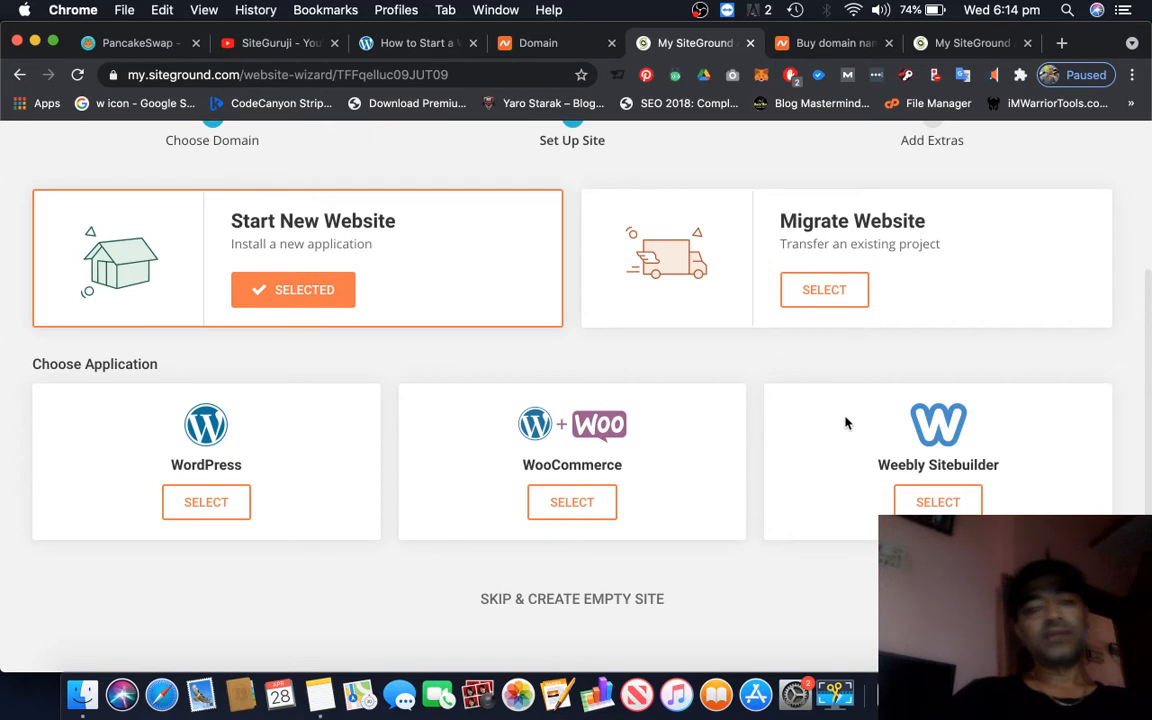
pyautogui.click(206, 502)
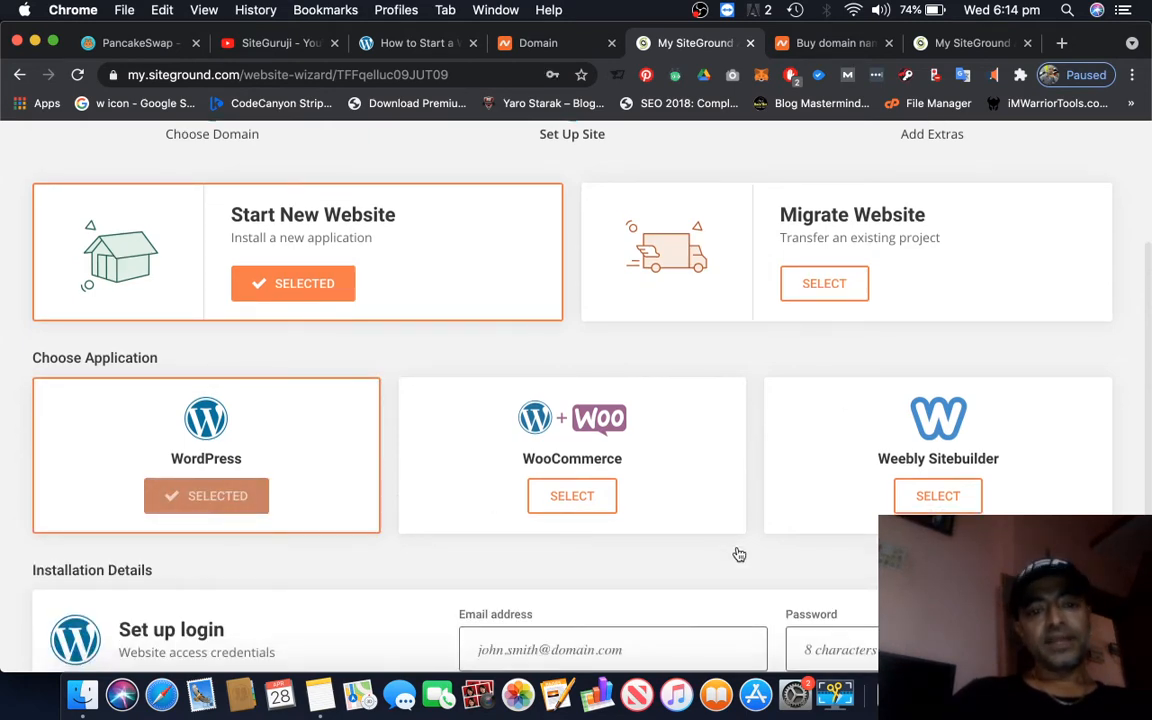
# Accept the prefilled WordPress login credentials and finish creating the site without adding the SG Site Scanner
pyautogui.scroll(-4, 737, 552)
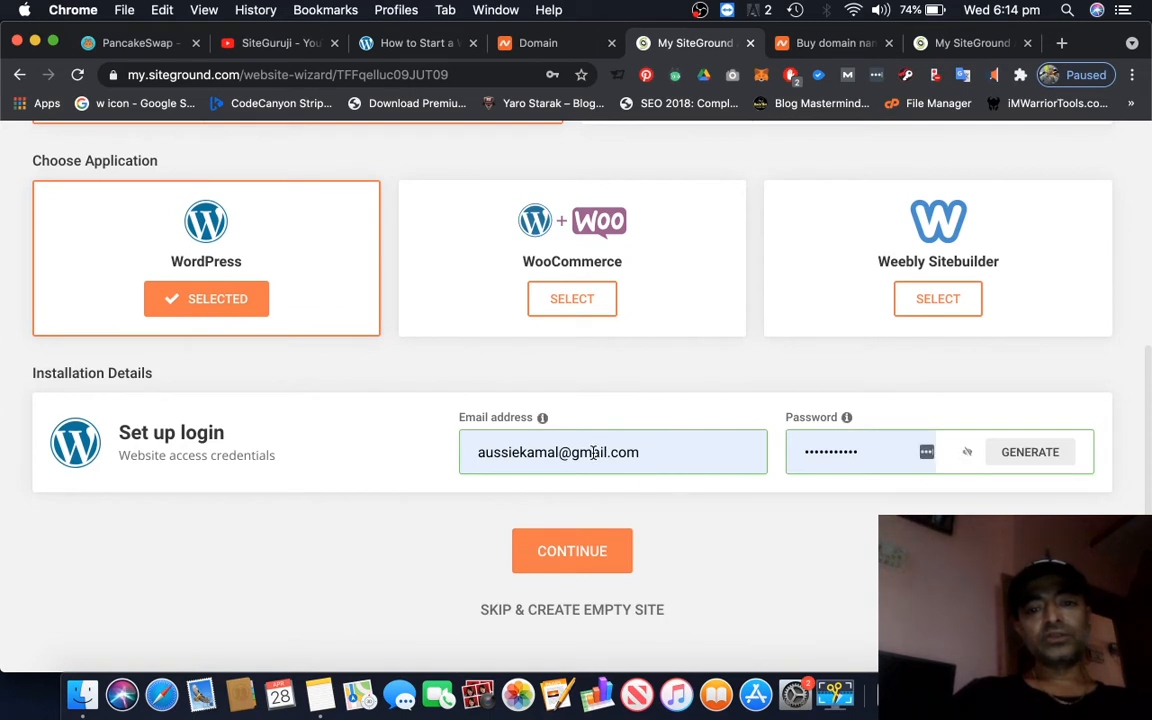
pyautogui.click(593, 452)
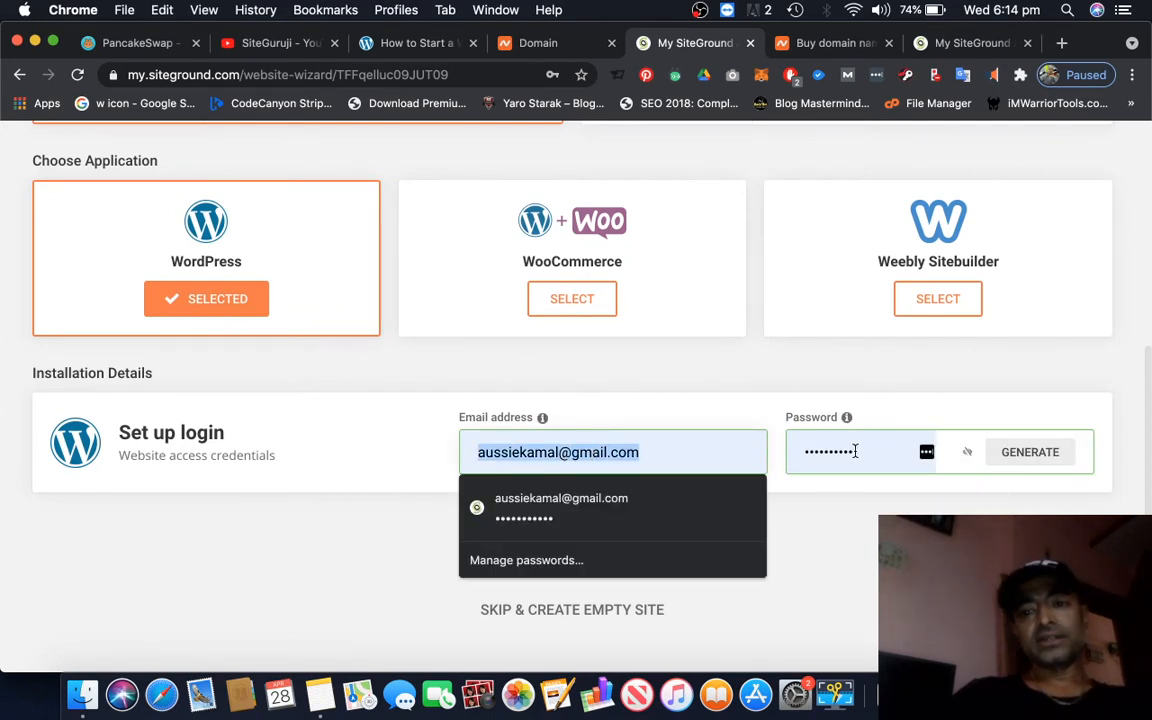
pyautogui.click(860, 588)
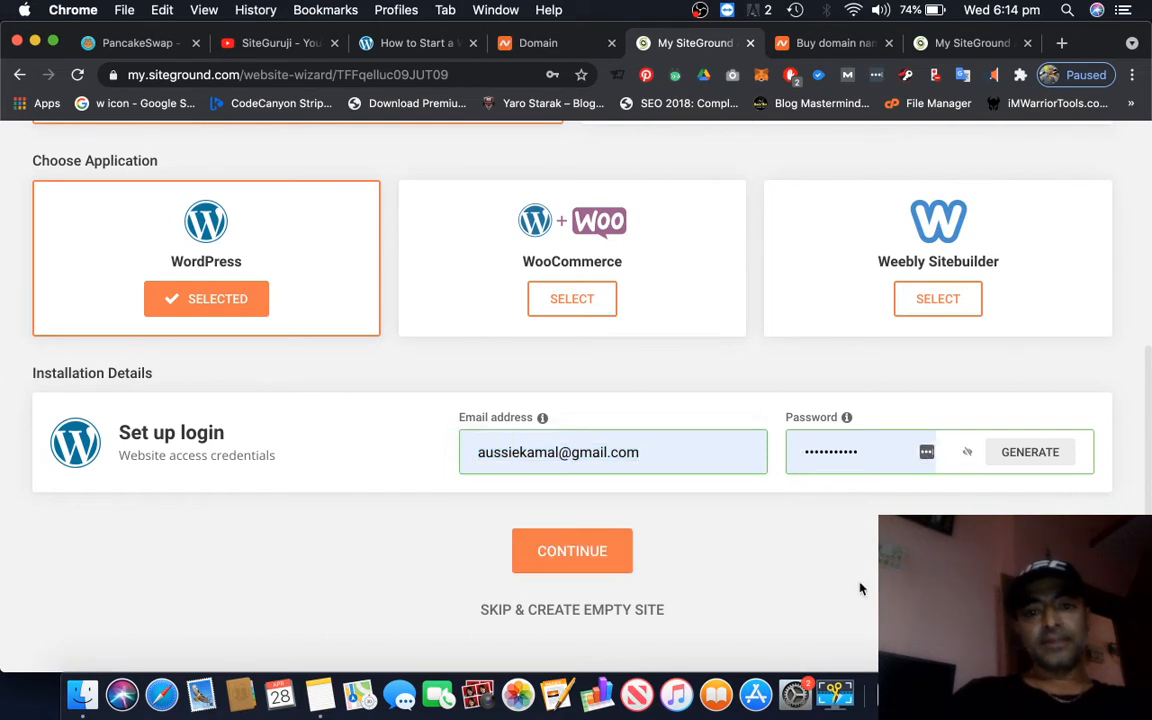
pyautogui.click(568, 560)
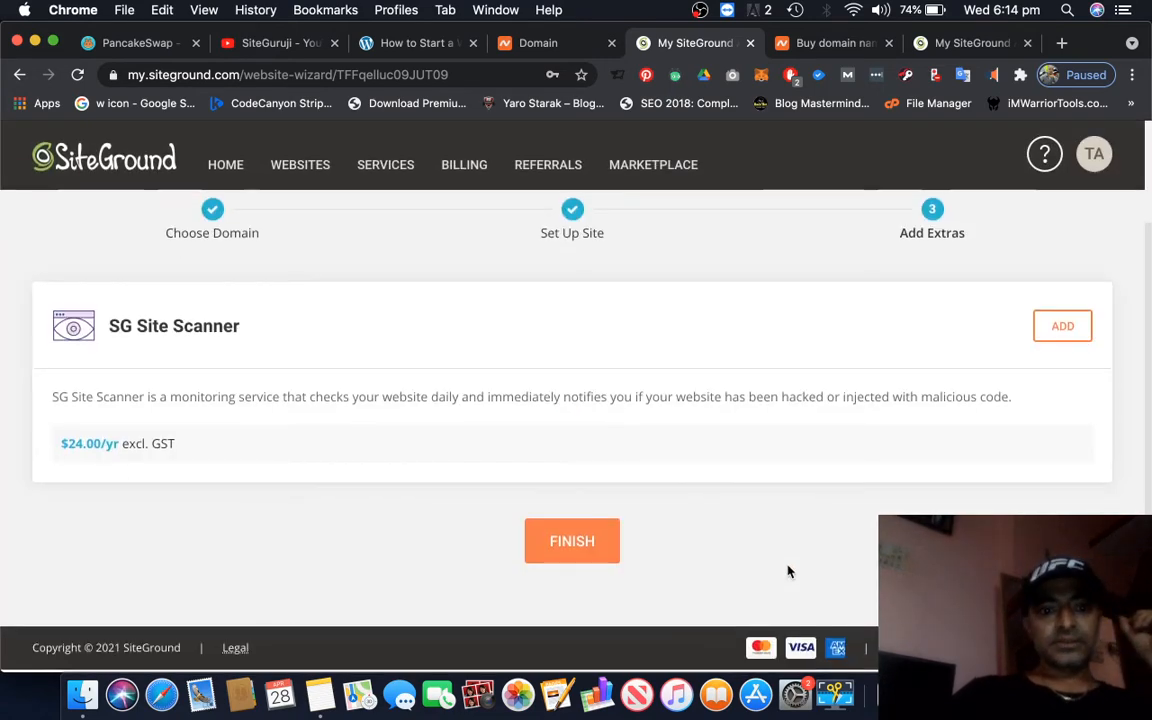
pyautogui.click(581, 553)
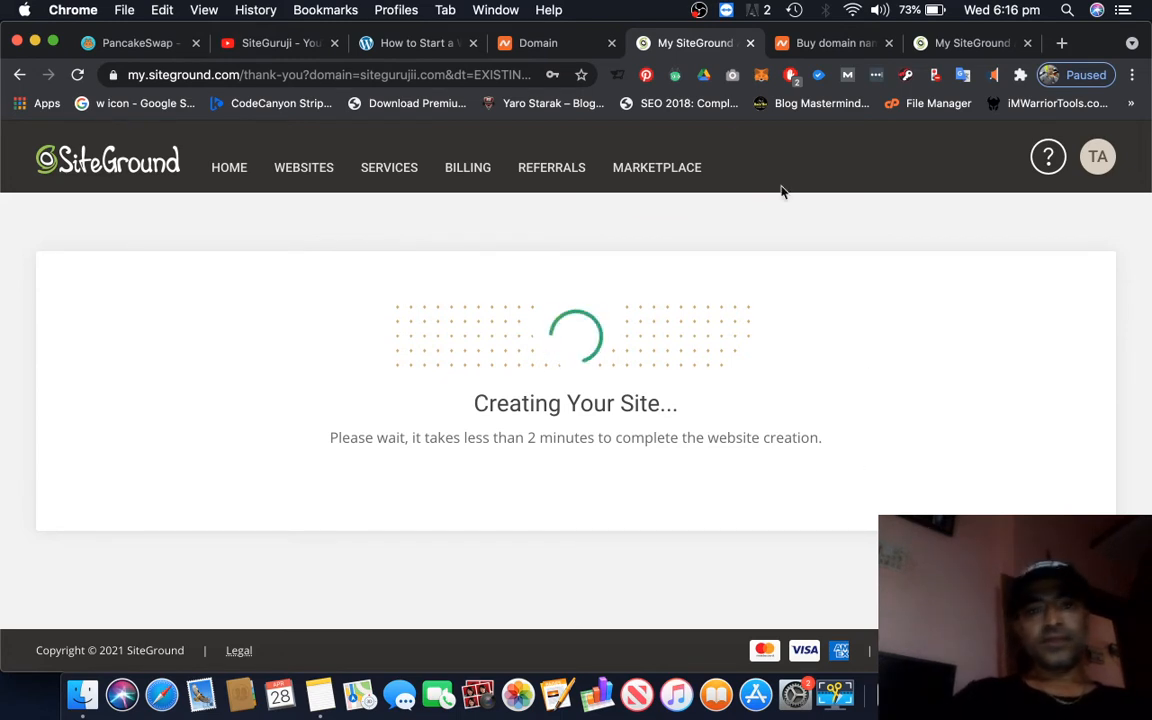
# Check the Install WordPress and theme selection steps in the website guide, and return to the SiteGround site creation page
pyautogui.click(408, 45)
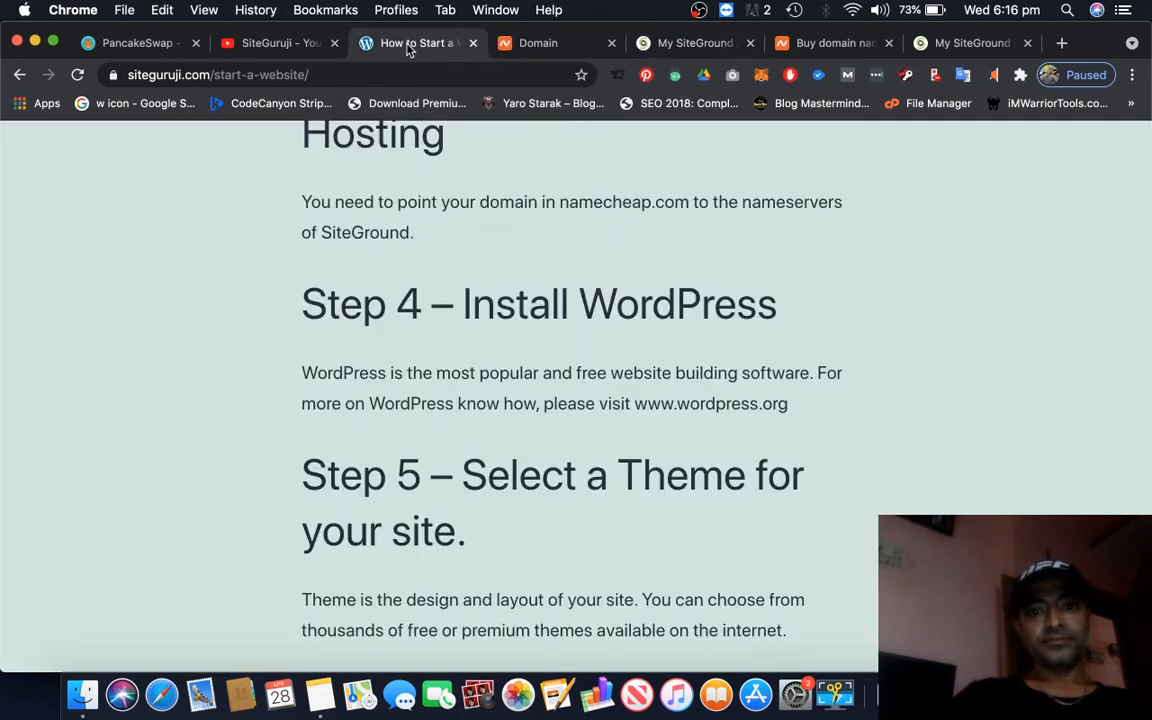
pyautogui.scroll(-3, 959, 458)
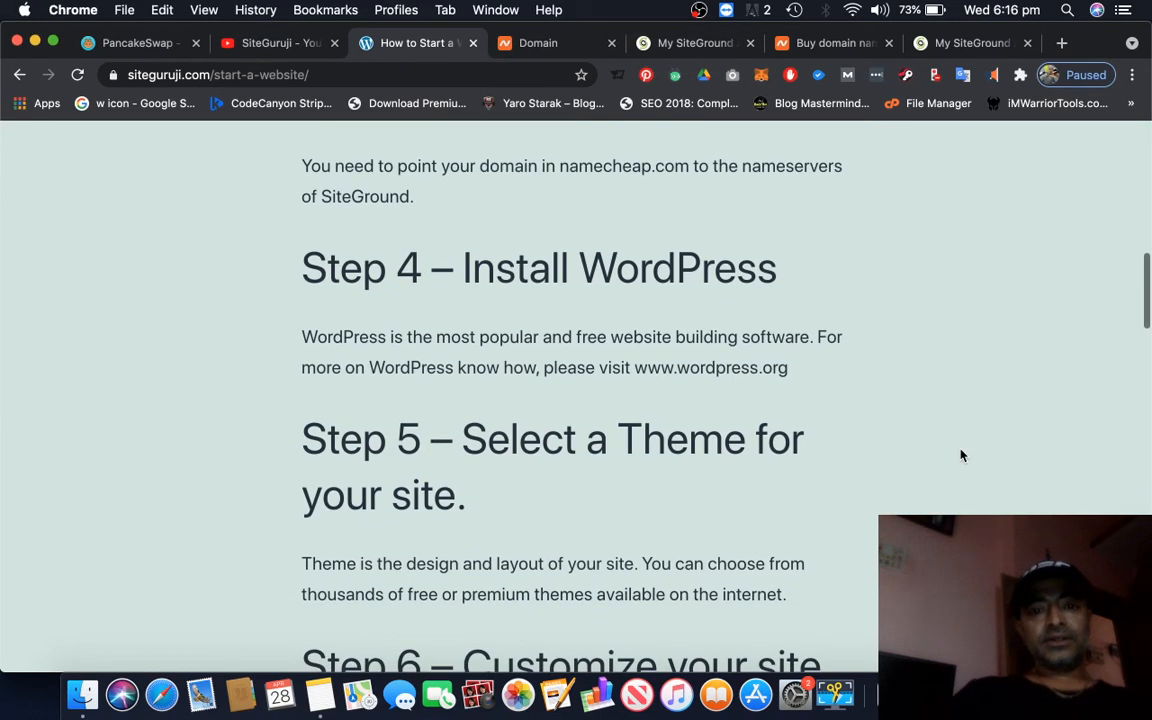
pyautogui.click(692, 45)
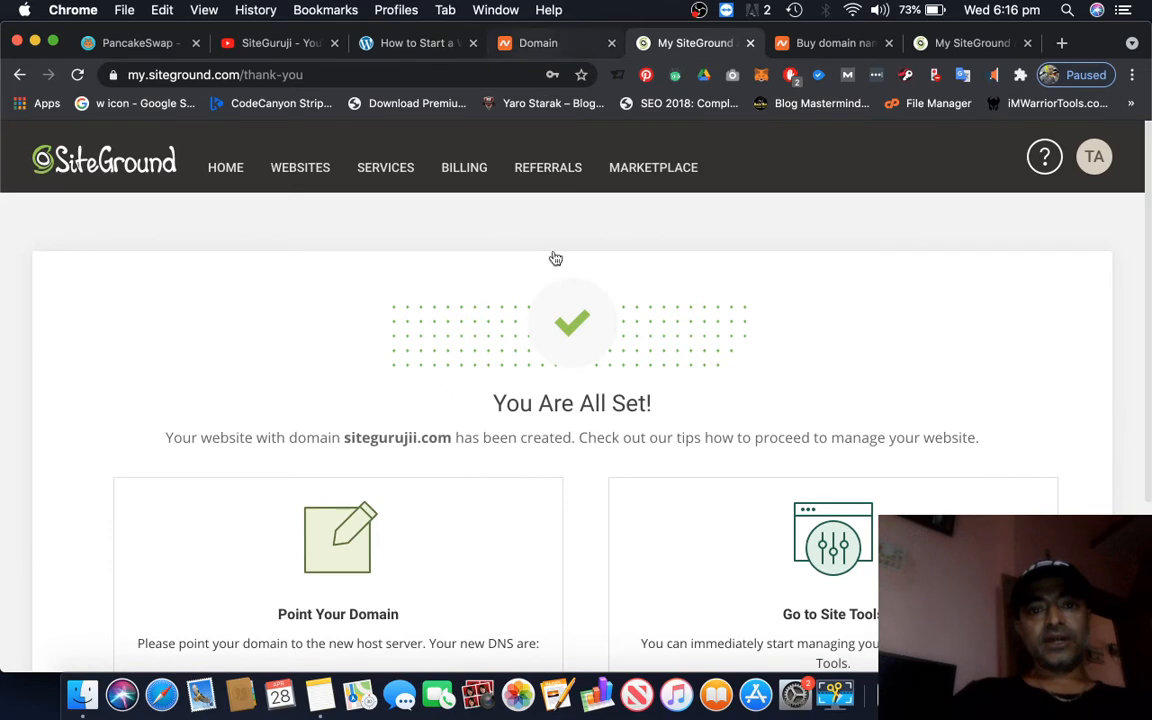
# Review the completion page for sitegurujii.com, including its Point Your Domain and Go to Site Tools sections
pyautogui.scroll(-3, 975, 484)
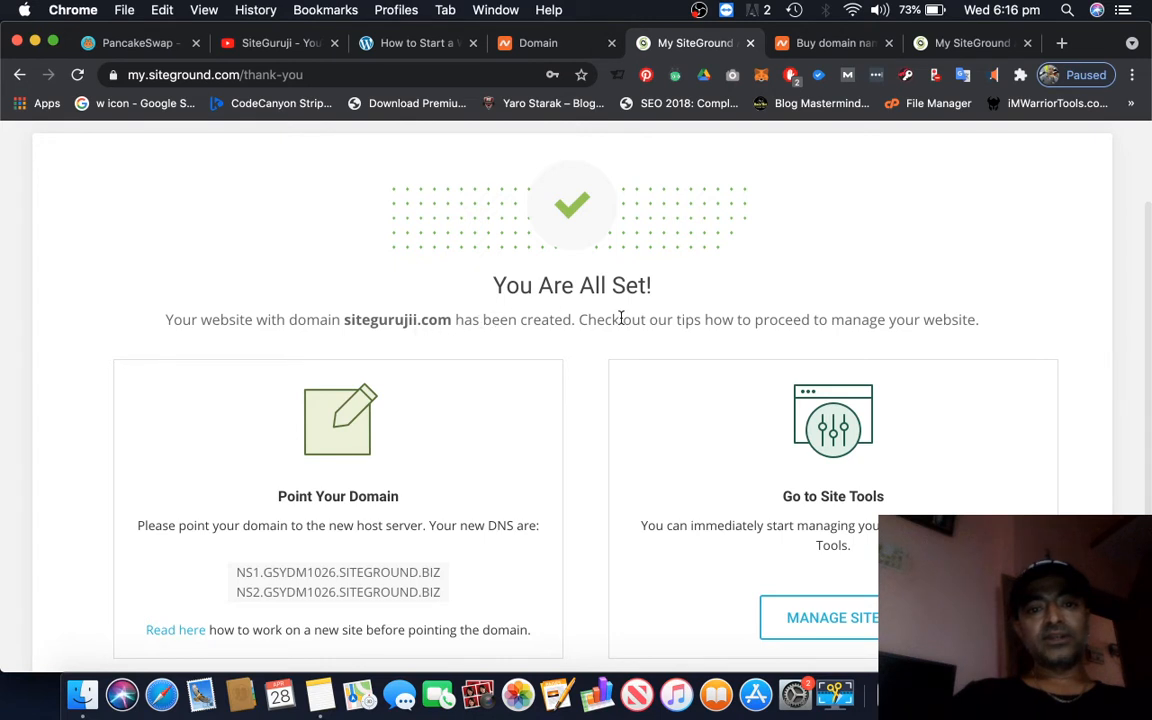
pyautogui.scroll(-1, 594, 524)
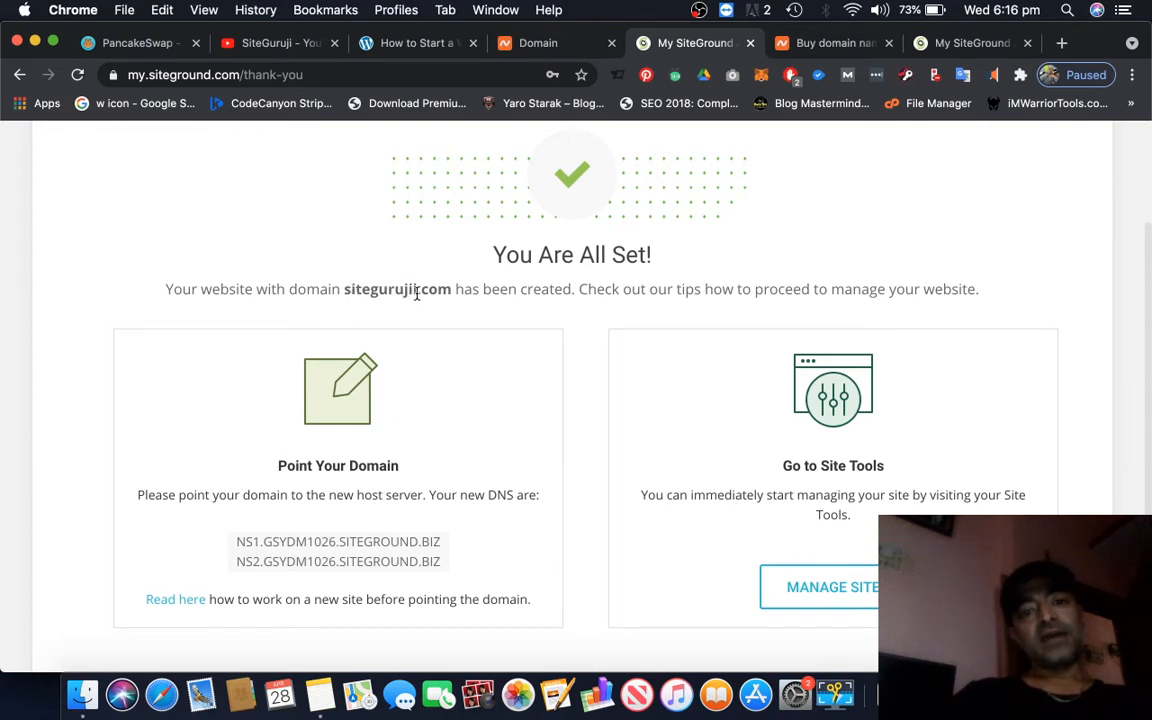
pyautogui.scroll(-2, 581, 401)
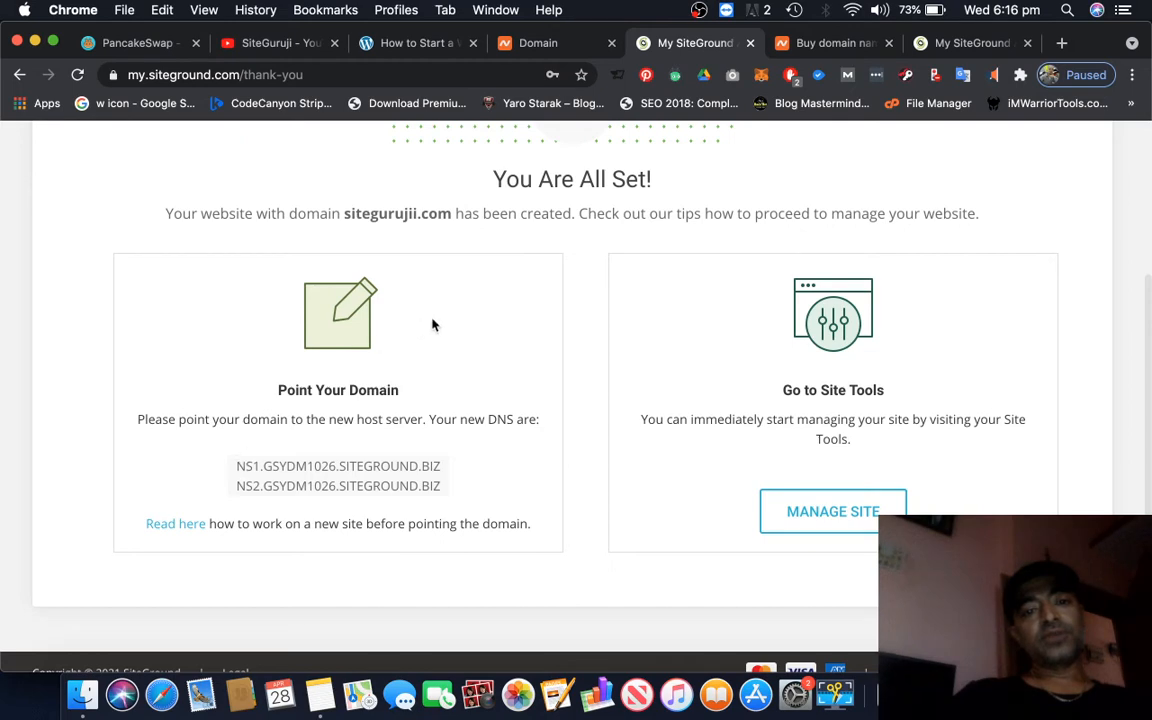
pyautogui.scroll(5, 571, 396)
pyautogui.scroll(-6, 571, 396)
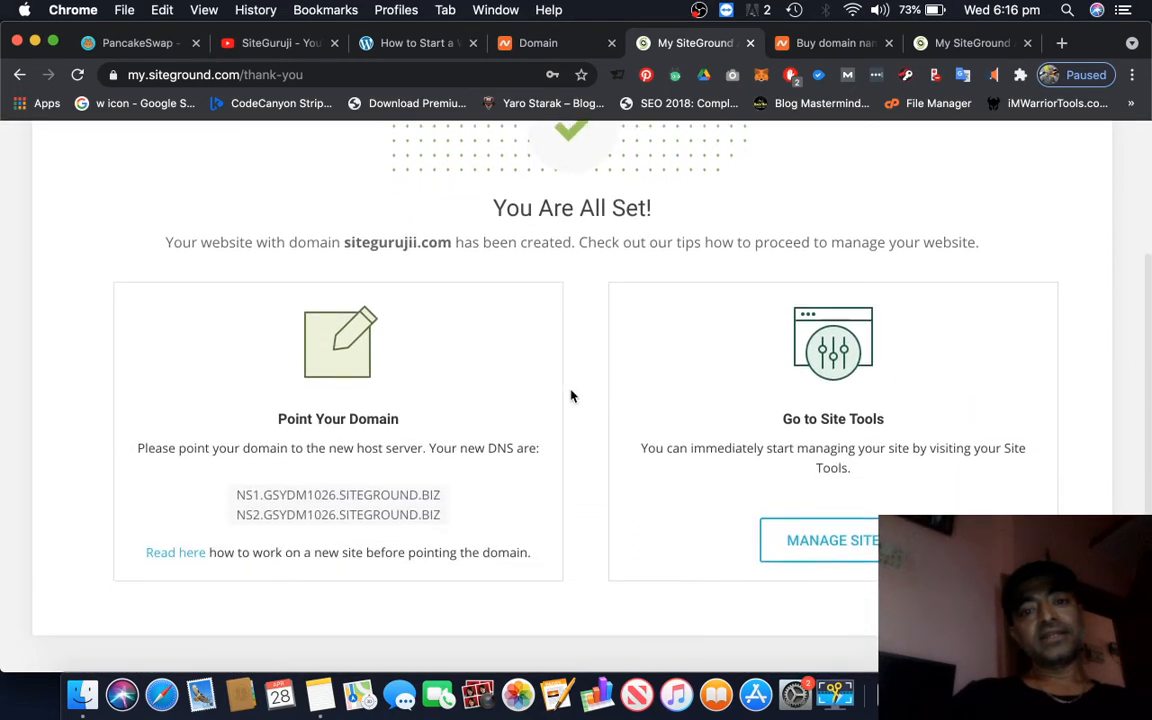
pyautogui.scroll(1, 571, 396)
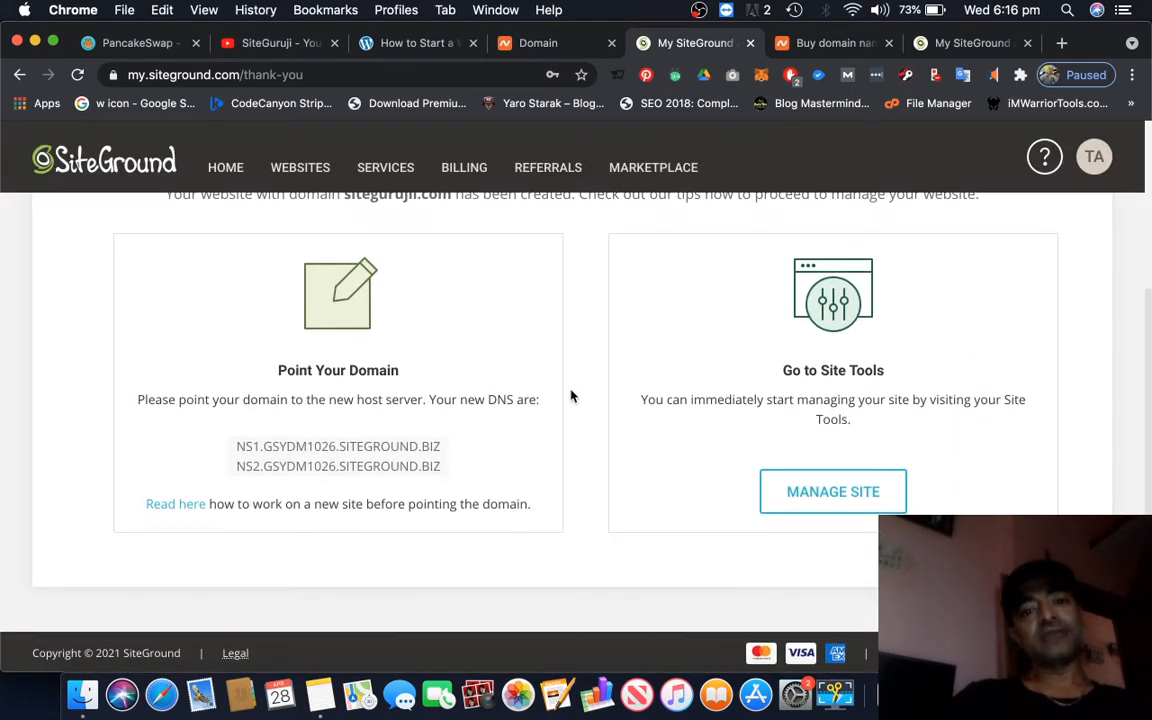
pyautogui.scroll(-1, 571, 396)
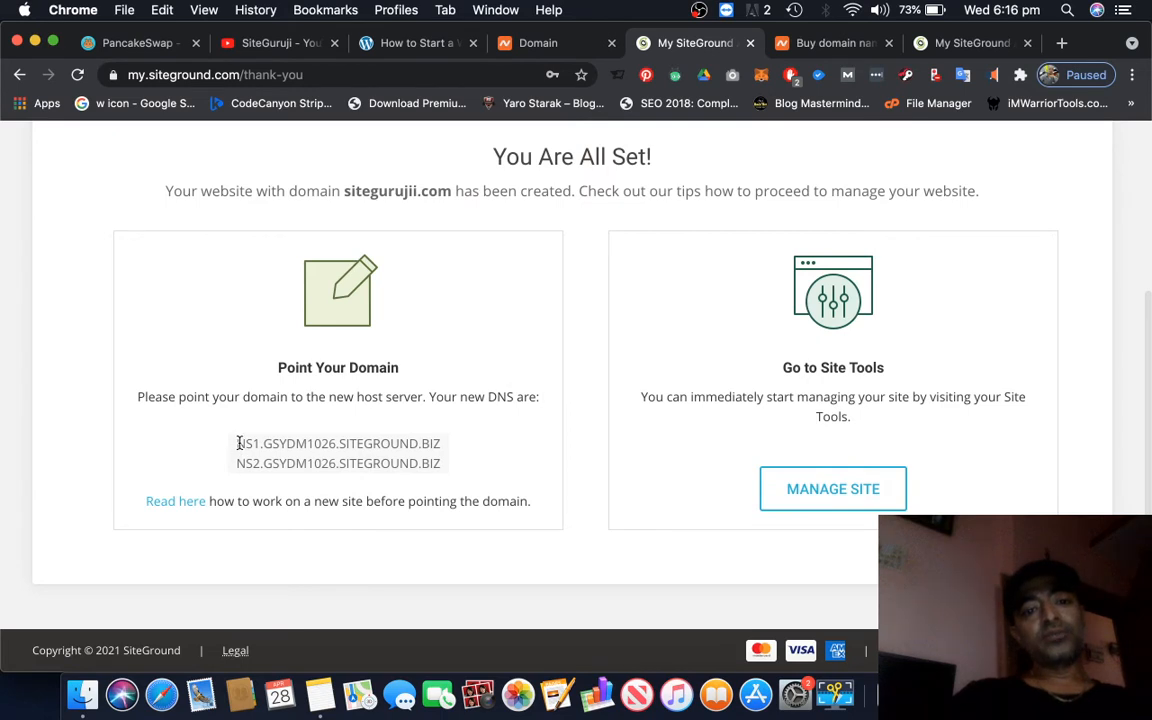
# Highlight the two new SiteGround nameservers and compare them with the custom DNS entries of siteguruji.com on Namecheap
pyautogui.moveTo(239, 443)
pyautogui.mouseDown()
pyautogui.moveTo(437, 443)
pyautogui.moveTo(442, 468)
pyautogui.moveTo(225, 448)
pyautogui.mouseUp()
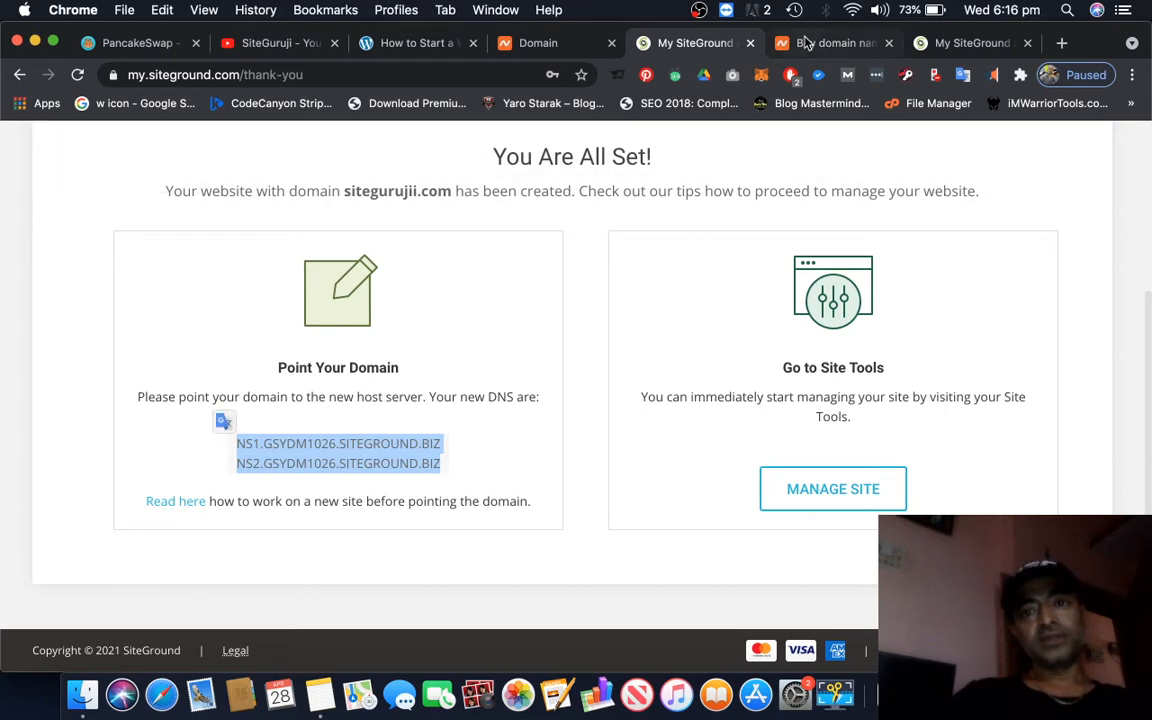
pyautogui.click(803, 44)
pyautogui.click(530, 43)
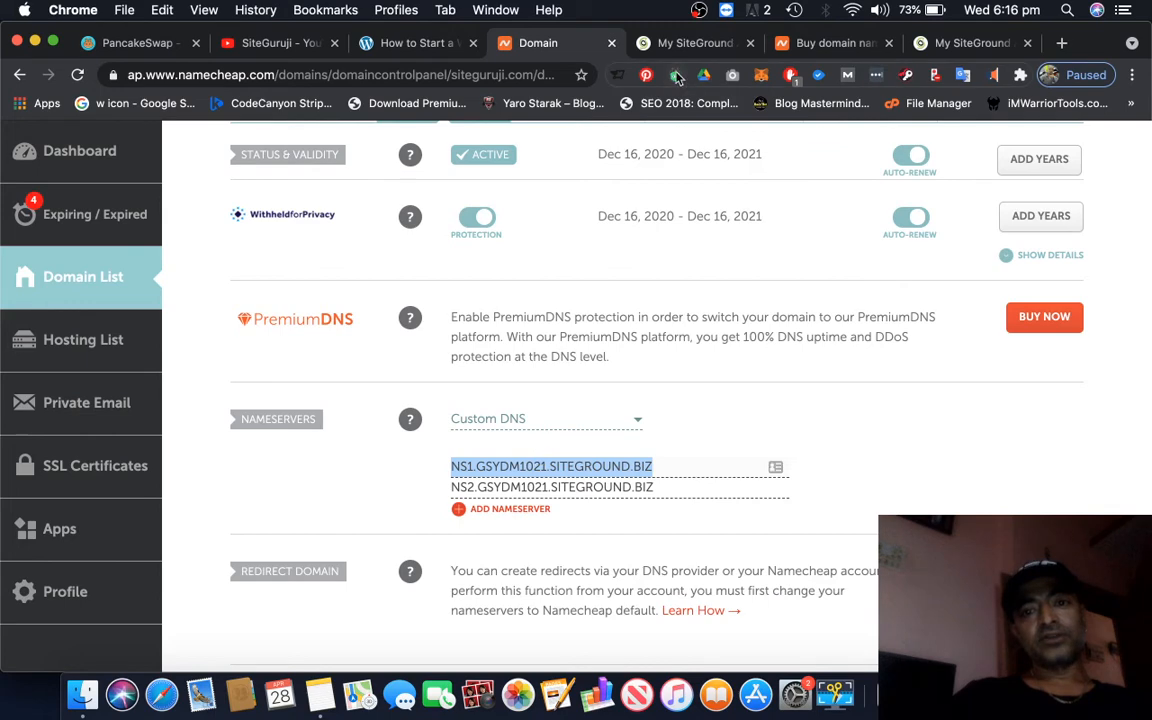
pyautogui.click(677, 45)
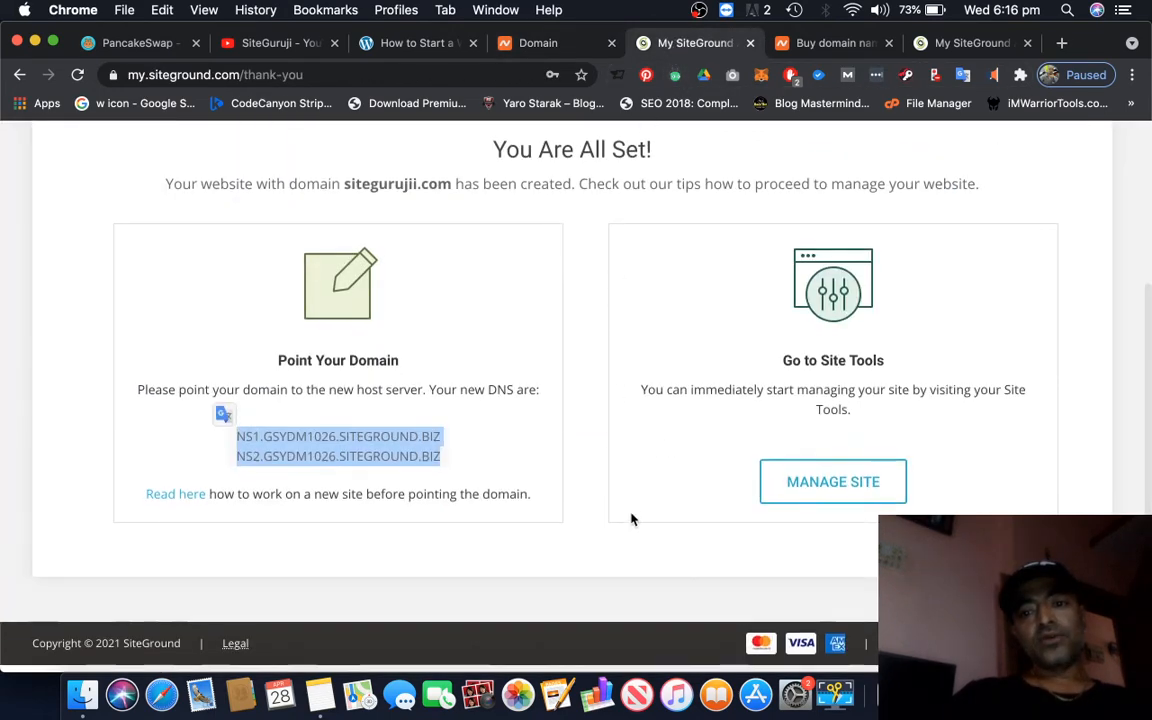
# Open the new site's management tools in SiteGround, and go back to the website guide's Install WordPress step
pyautogui.click(828, 501)
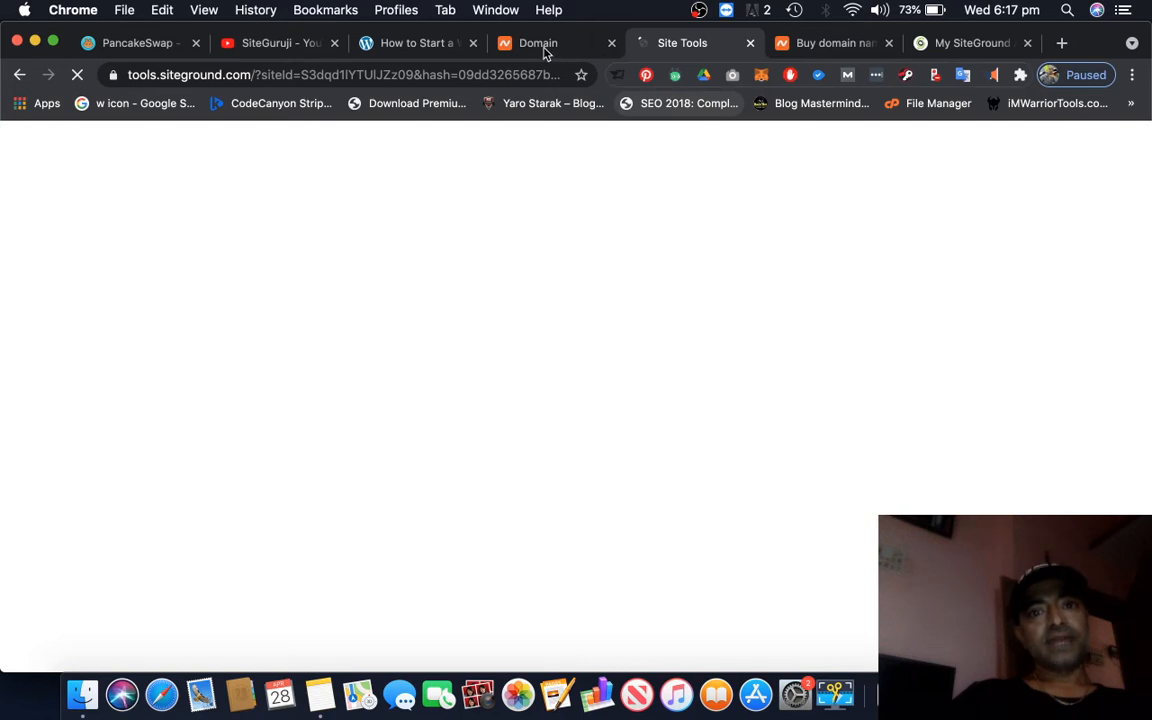
pyautogui.hotkey('ctrl', 'shift', 'Tab')
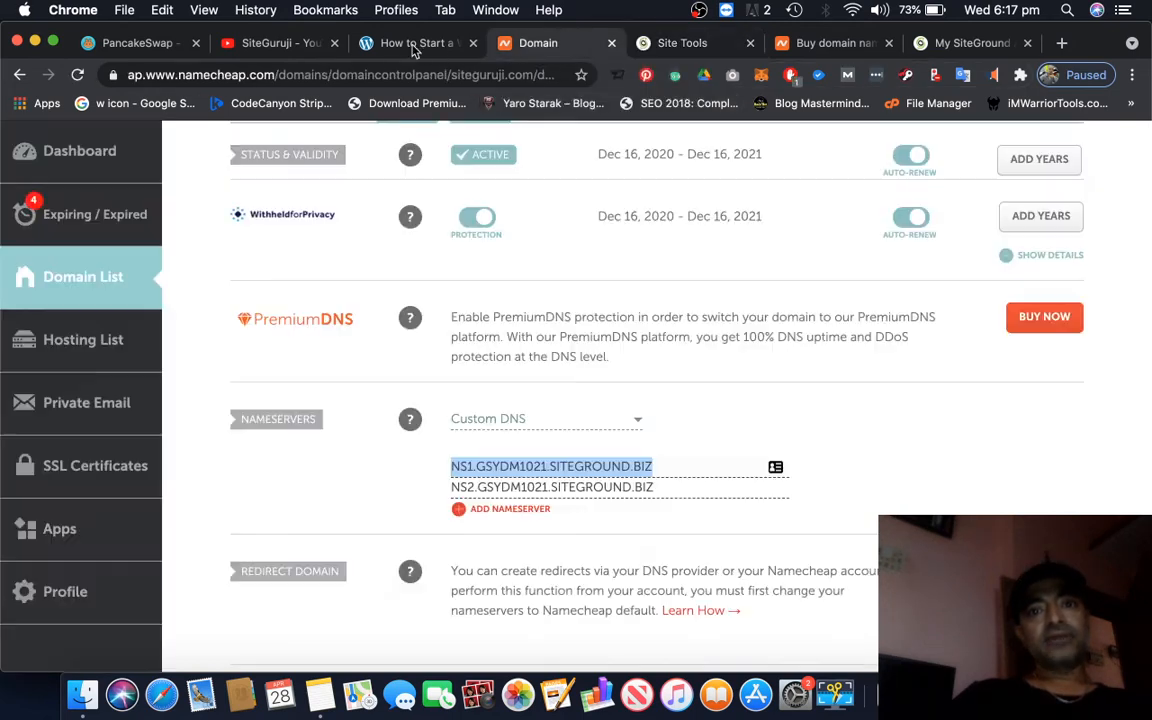
pyautogui.click(415, 50)
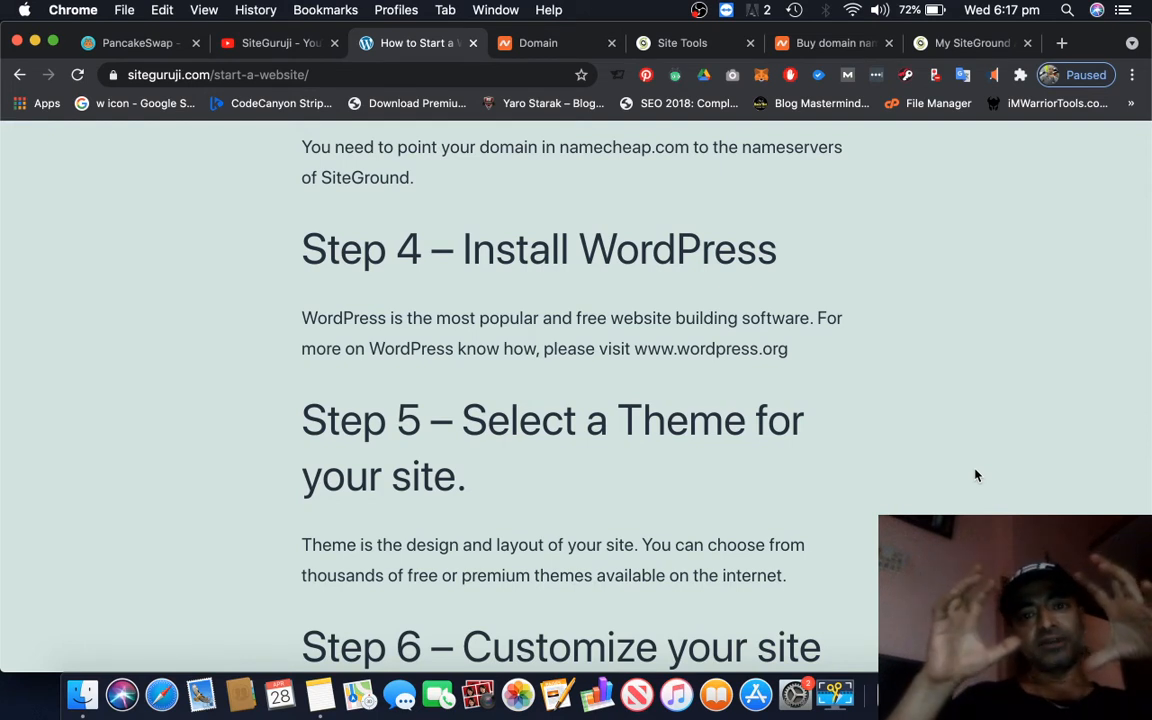
pyautogui.scroll(2, 975, 473)
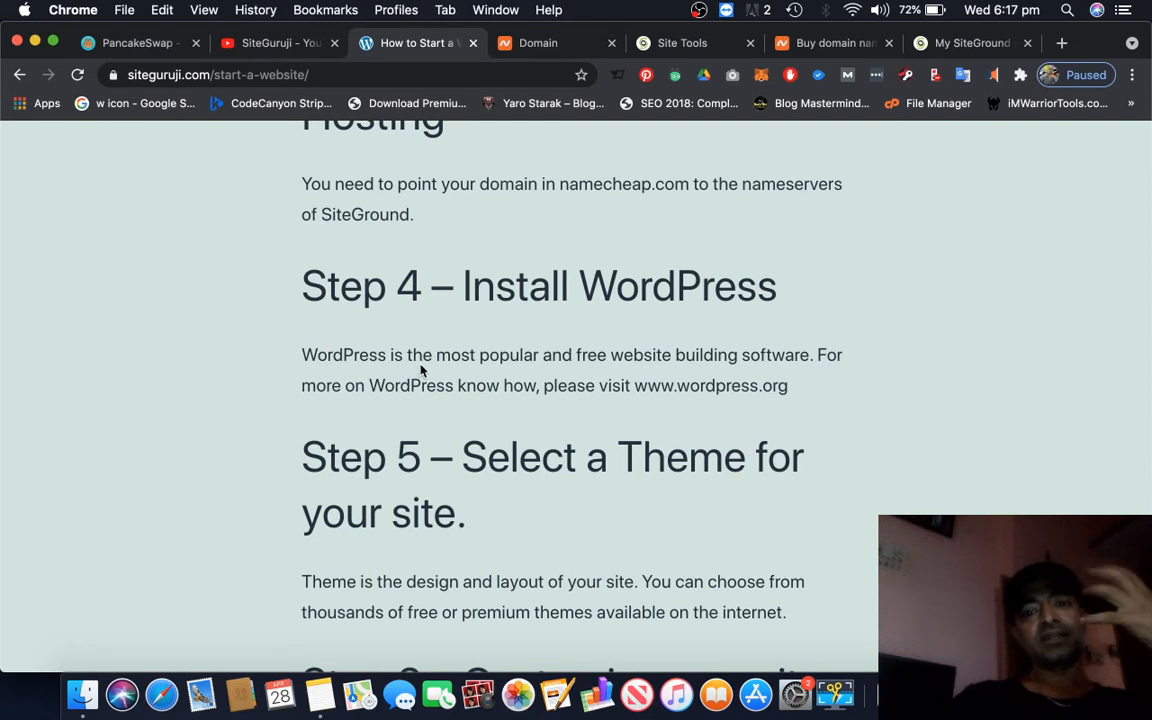
# Look through the website guide's steps on installing WordPress, selecting a theme, customizing the site and SEO
pyautogui.scroll(-4, 900, 481)
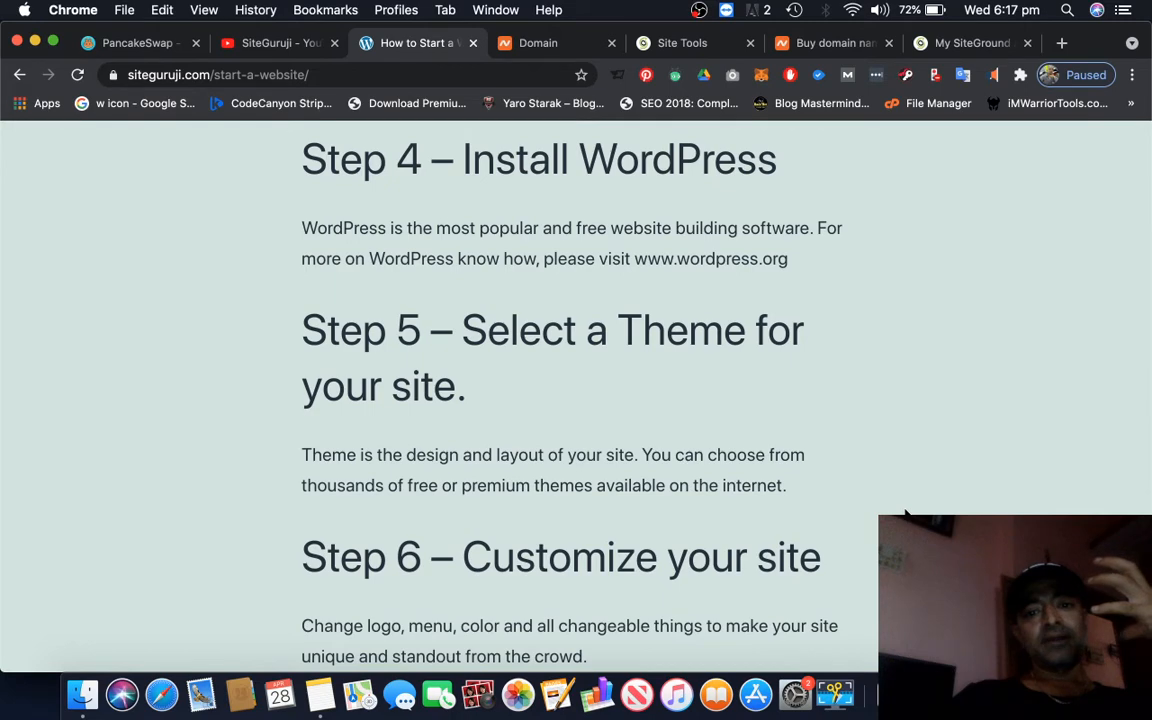
pyautogui.scroll(-3, 905, 514)
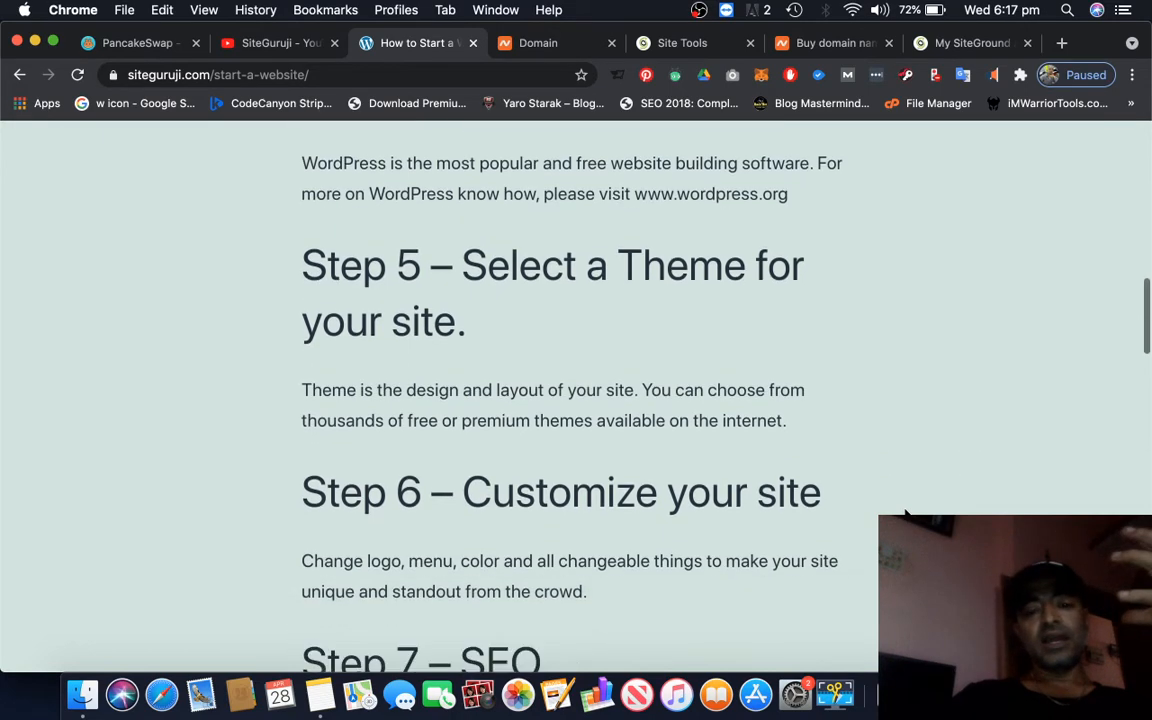
pyautogui.scroll(-3, 905, 514)
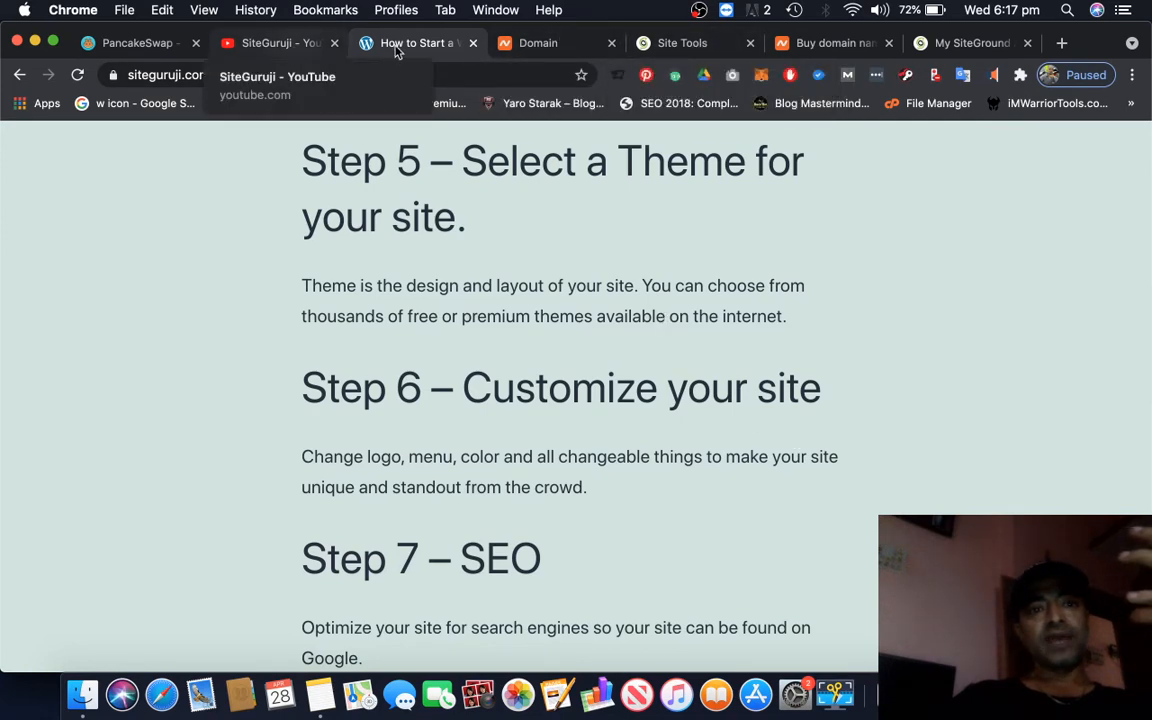
pyautogui.scroll(15, 443, 347)
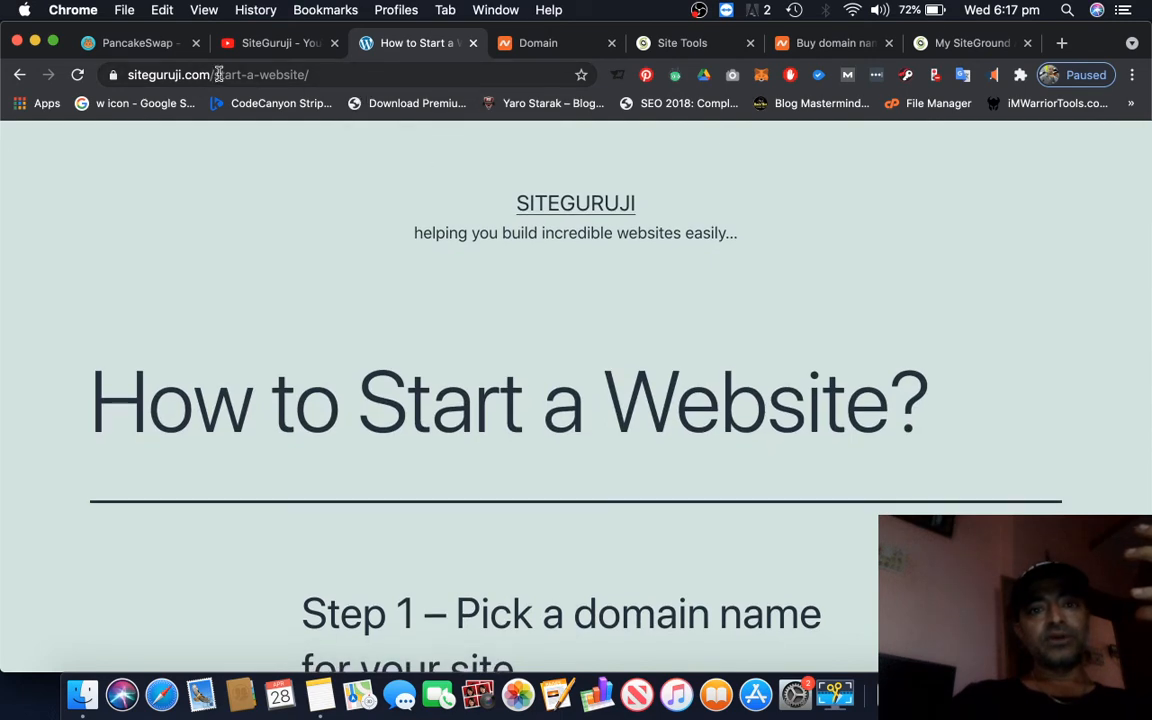
# Try to open siteguruji.com/wp-admin in a new browser tab, and reload the page
pyautogui.click(1063, 45)
pyautogui.write('sitegu')
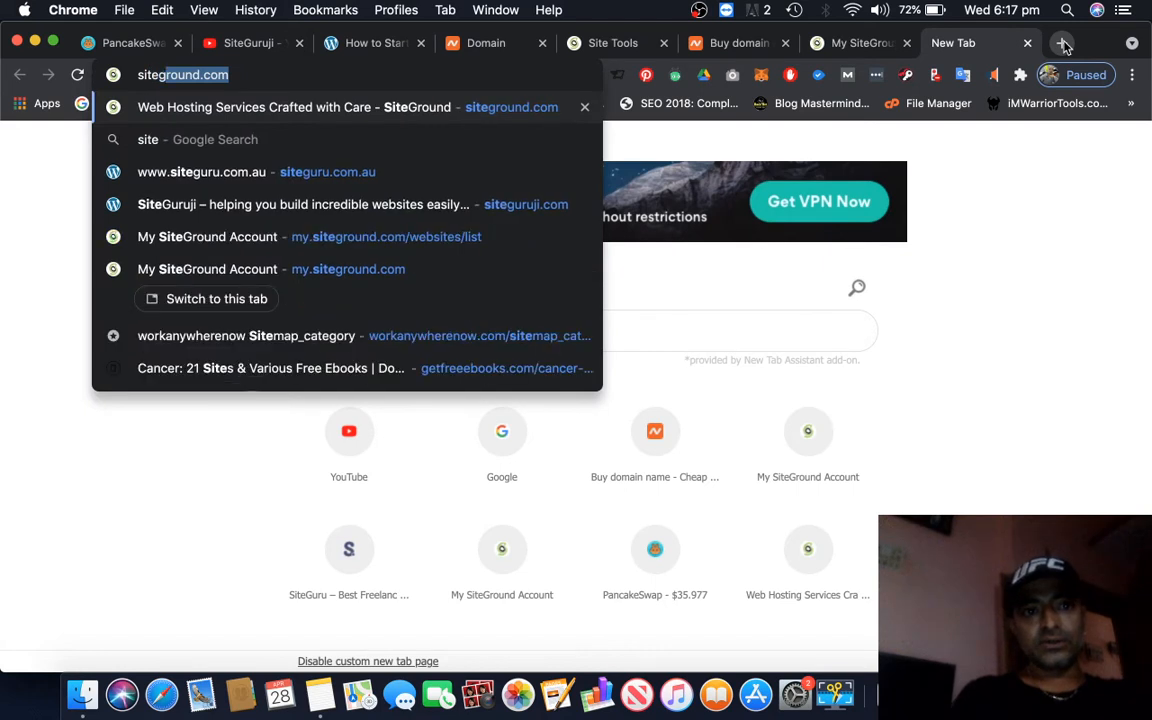
pyautogui.write('r')
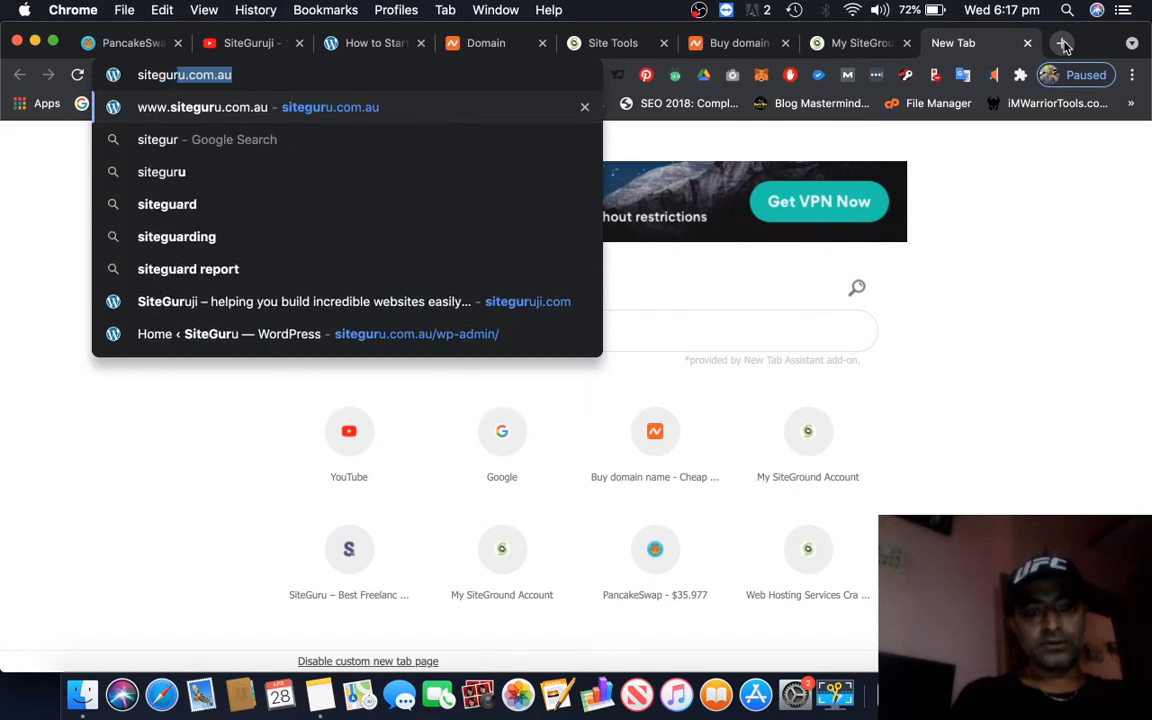
pyautogui.write('uji.com')
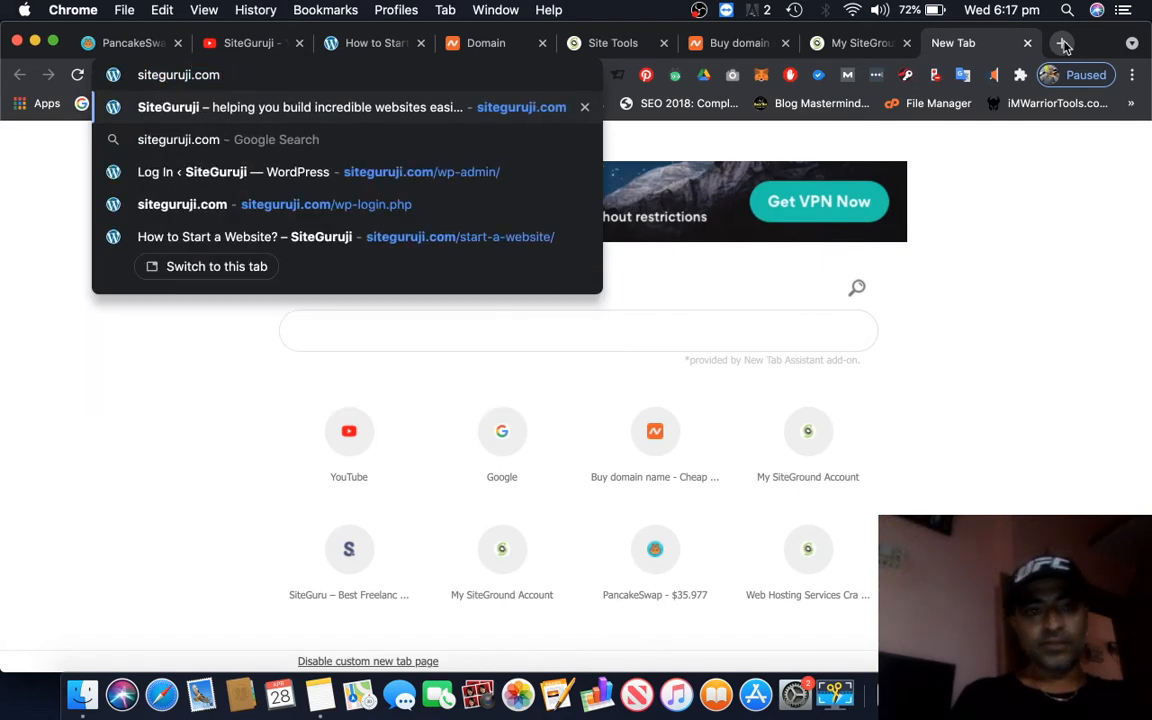
pyautogui.write('/wp-admin')
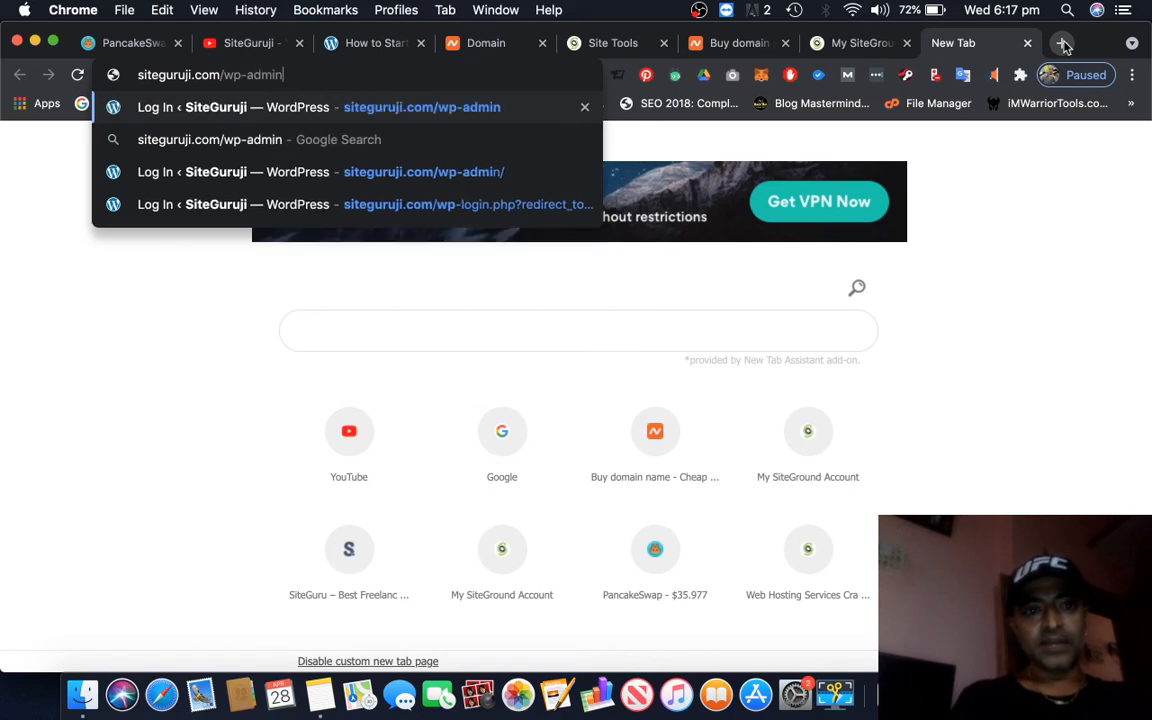
pyautogui.press('Return')
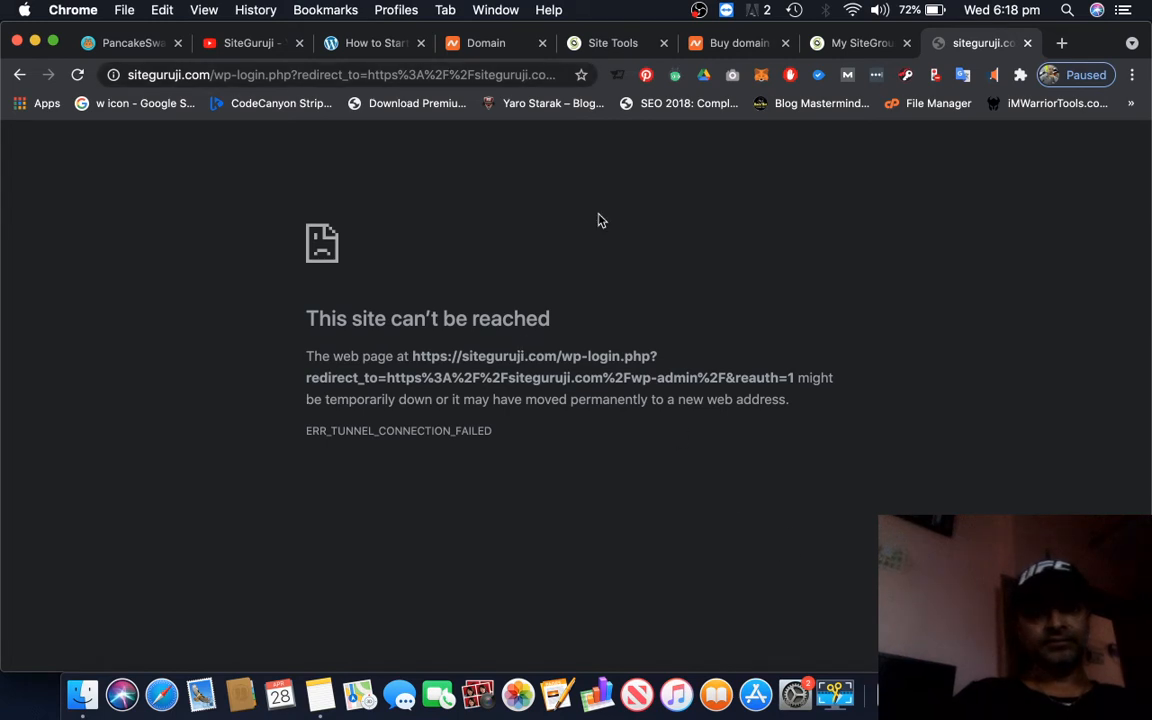
pyautogui.press('super+r')
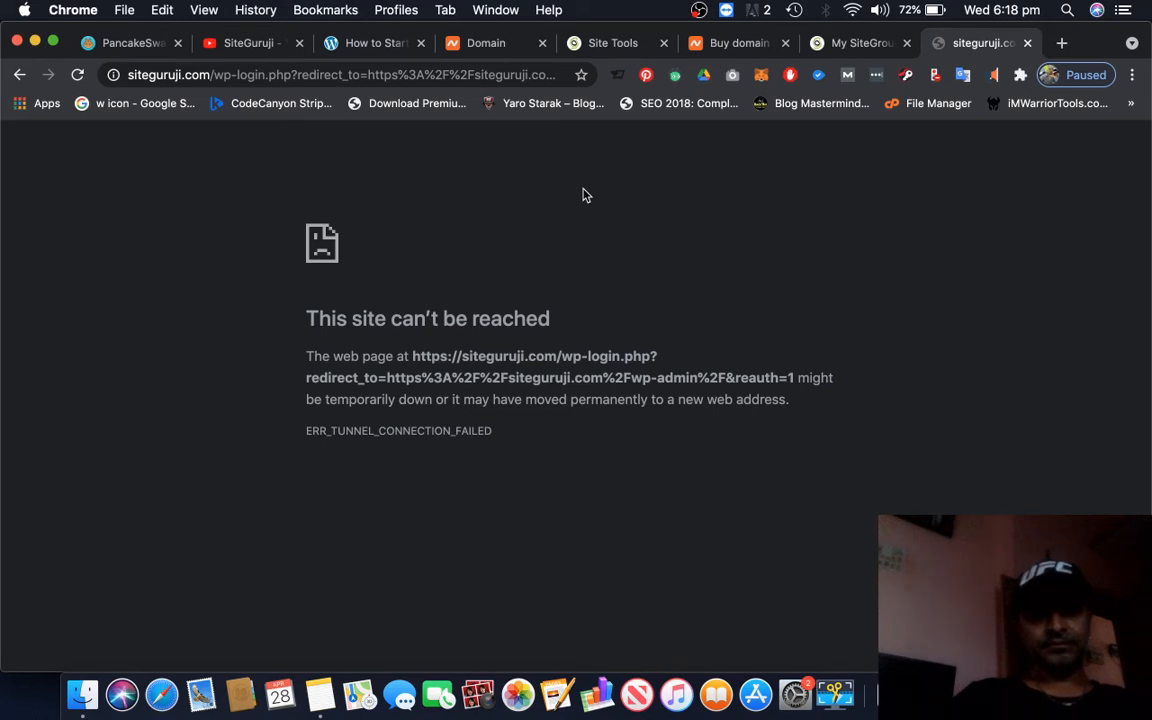
# Load the WordPress login page at siteguruji.com/wp-login.php in the same tab
pyautogui.click(289, 73)
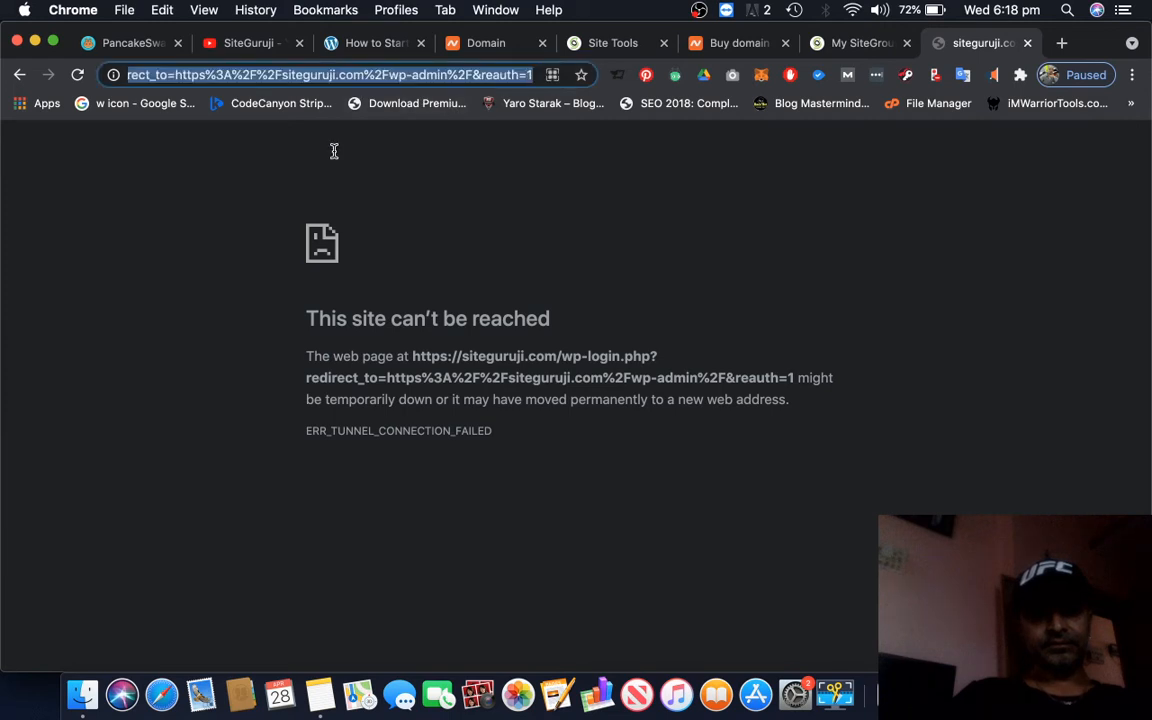
pyautogui.write('https://siteguruji.com/wp-login.php')
pyautogui.press('Return')
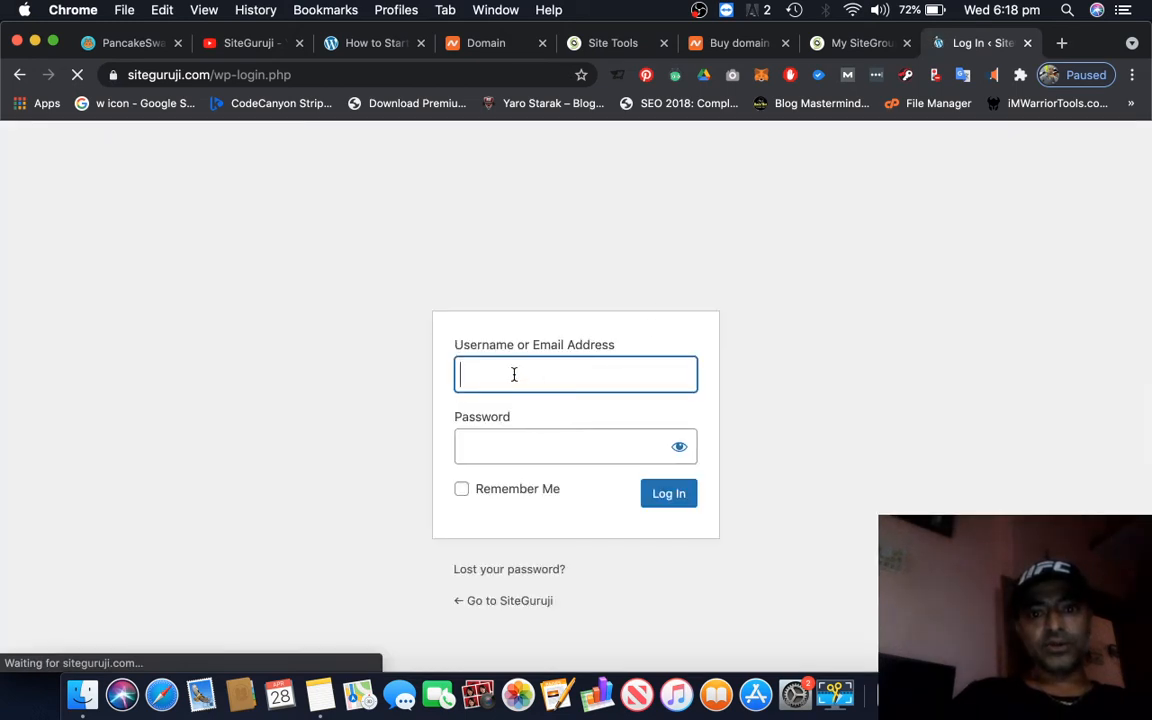
# Log in to WordPress with the account's saved e-mail address and the account password
pyautogui.click(514, 374)
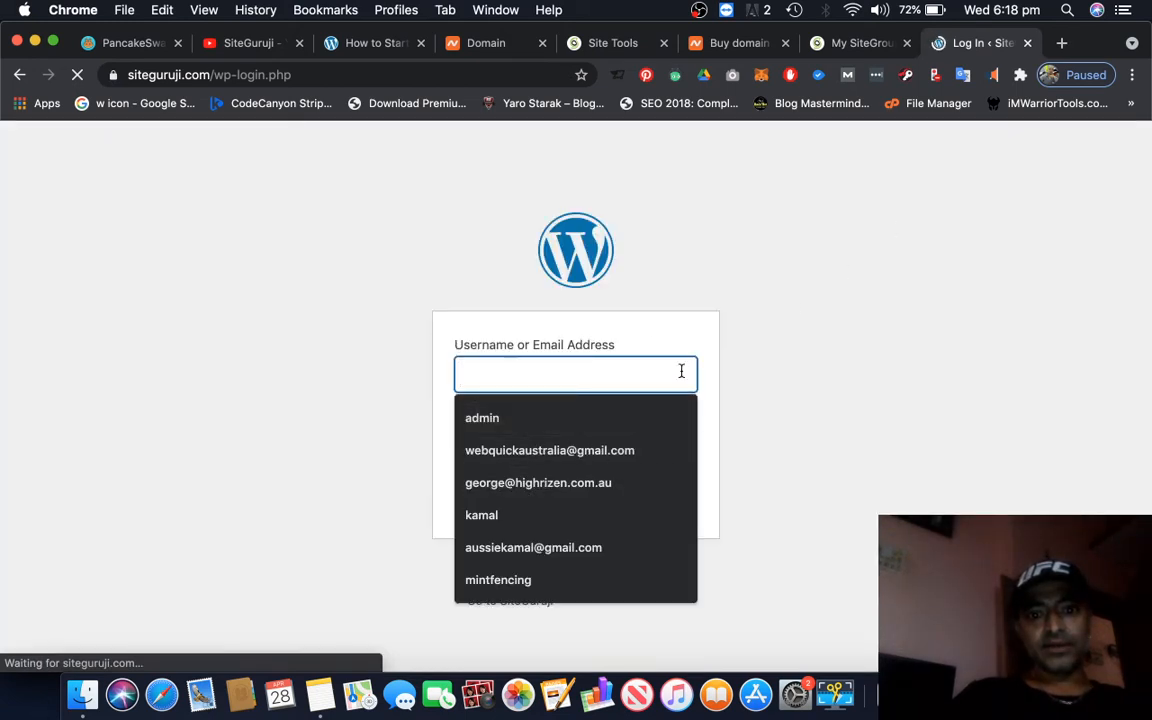
pyautogui.click(503, 375)
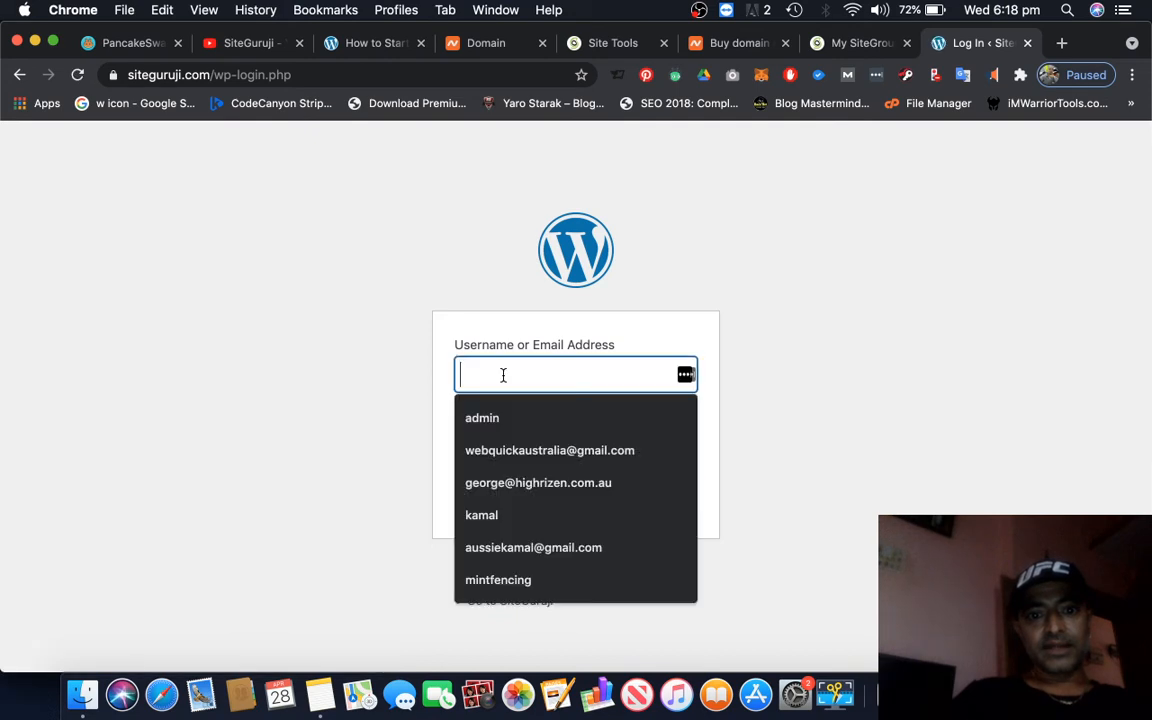
pyautogui.click(607, 549)
pyautogui.click(518, 448)
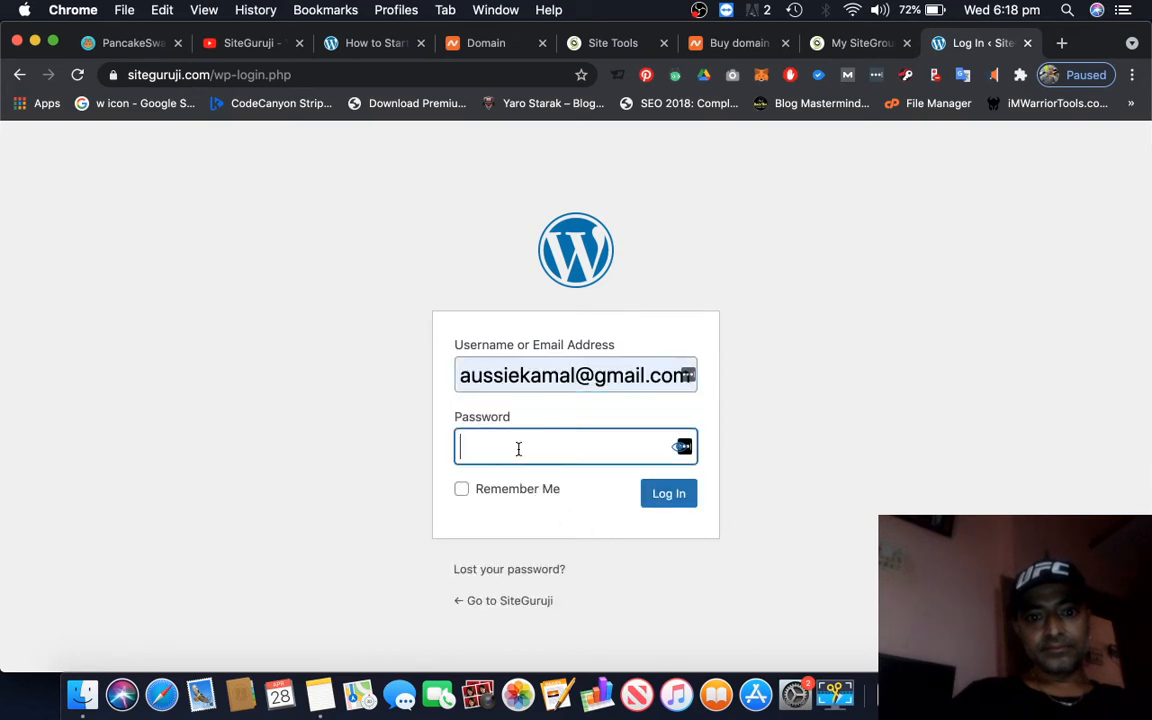
pyautogui.write('•')
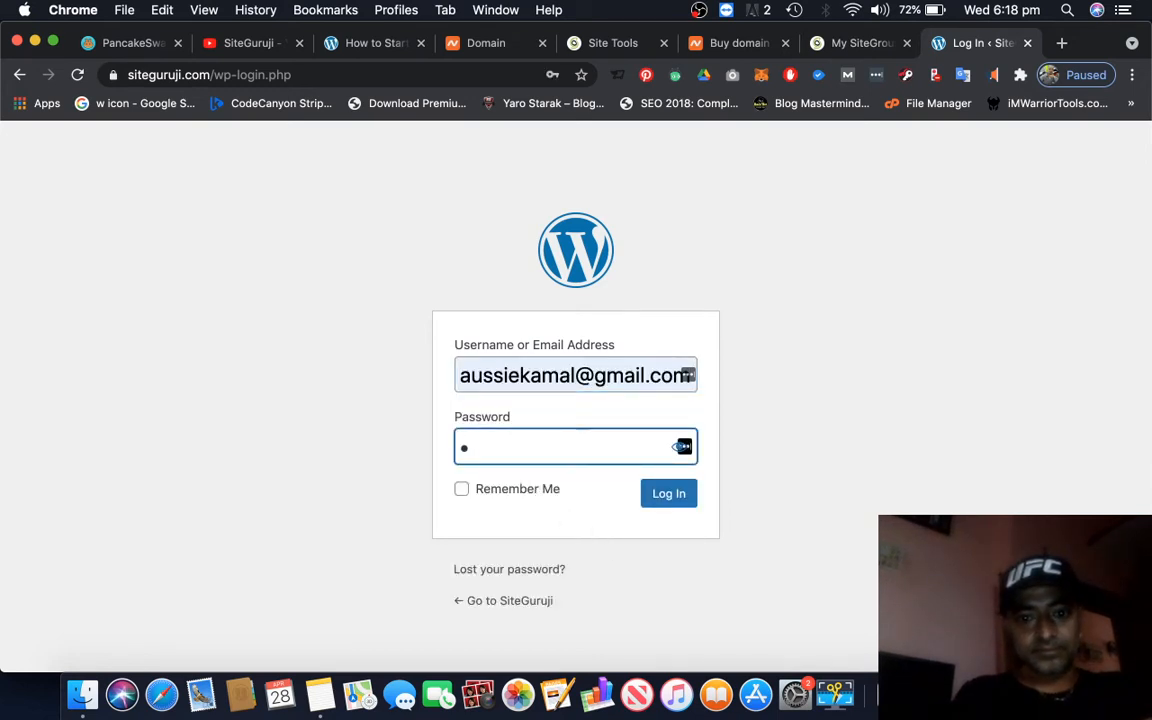
pyautogui.write('••••••')
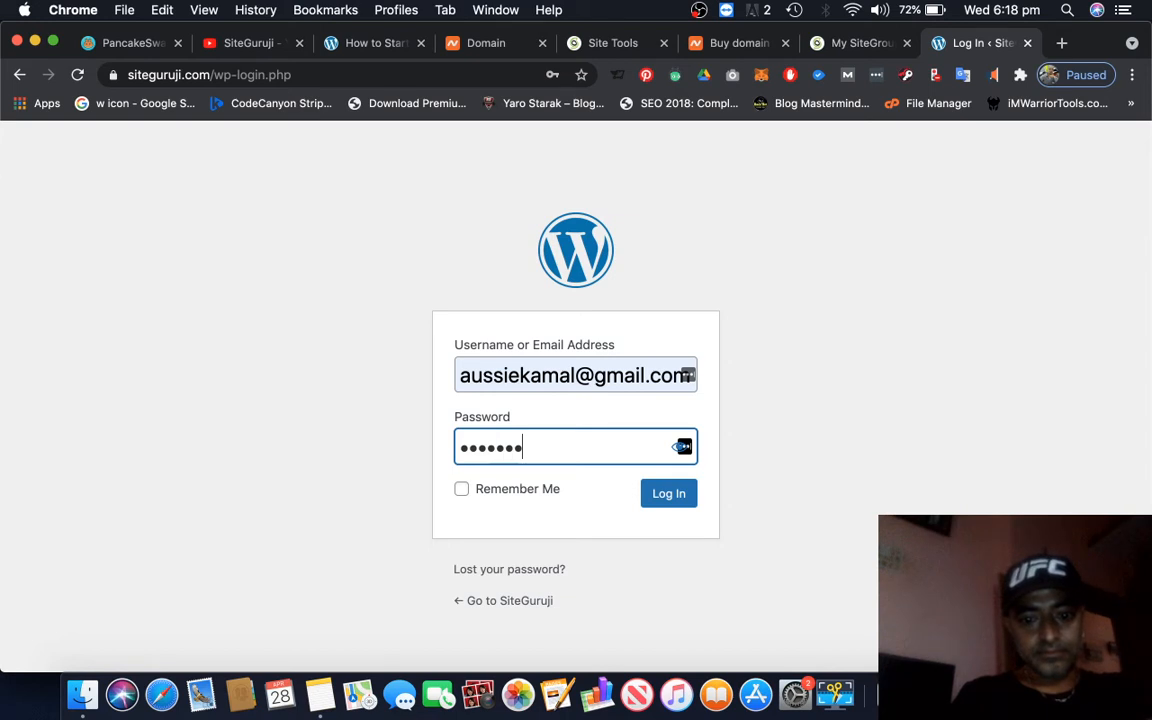
pyautogui.write('••')
pyautogui.click(673, 494)
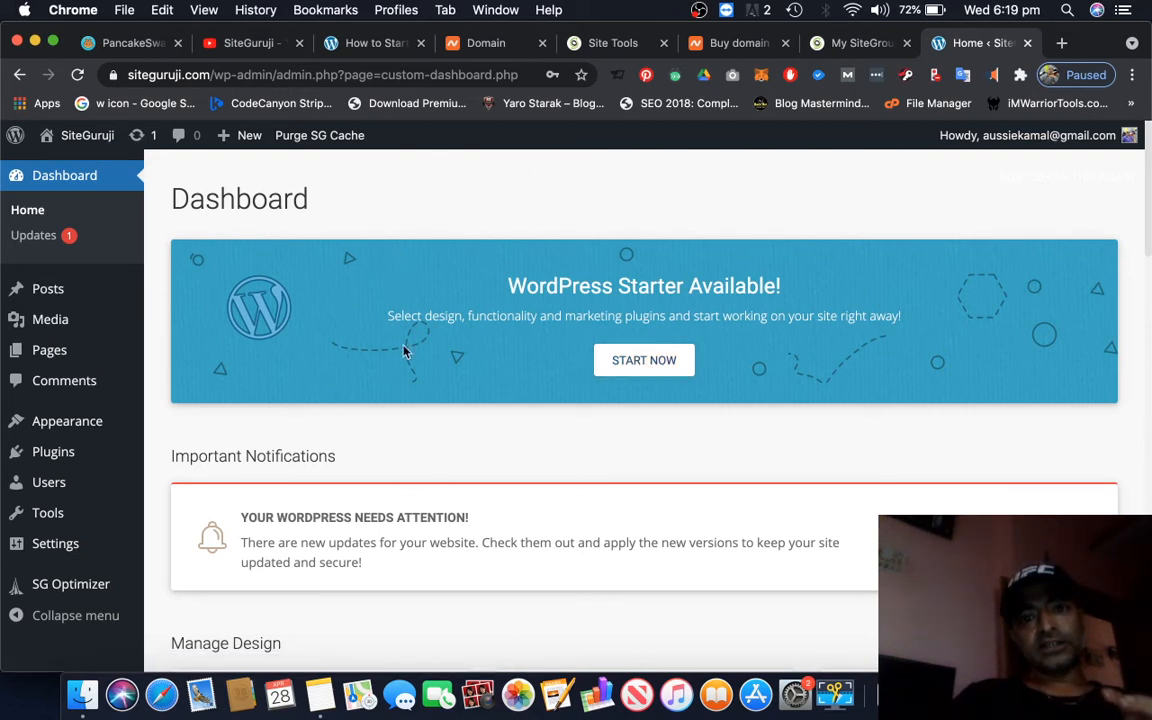
# Start the WordPress Starter wizard from the dashboard and proceed past its welcome page to the design selection
pyautogui.click(652, 367)
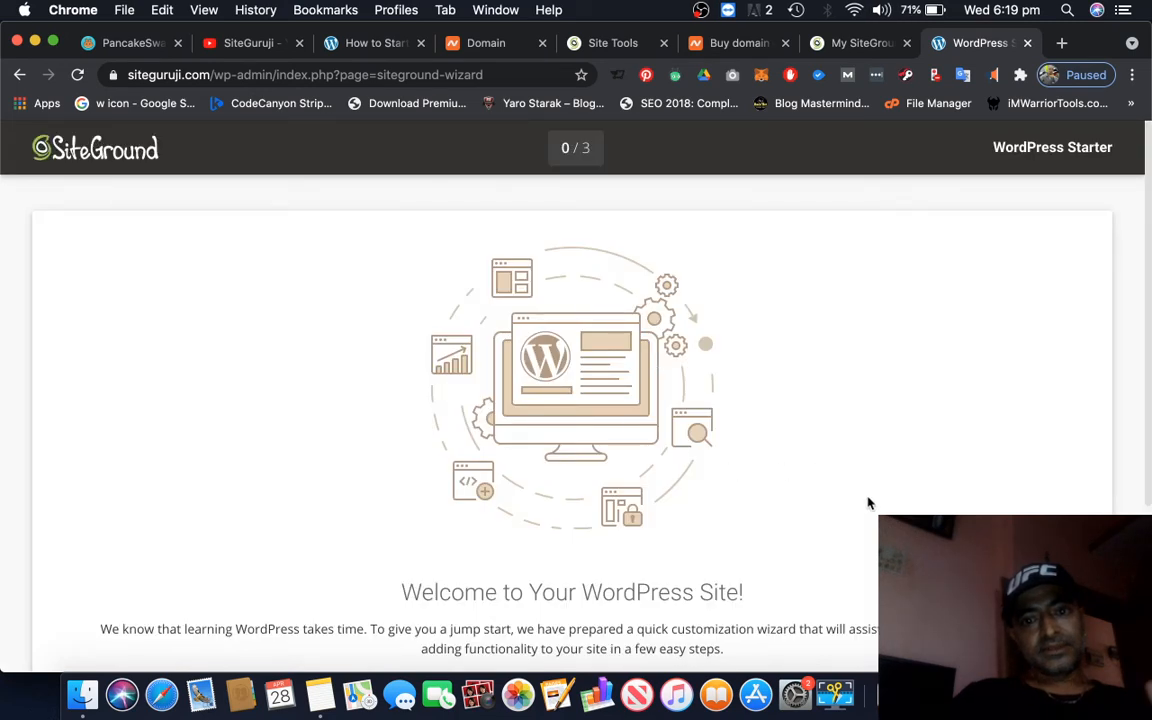
pyautogui.scroll(-5, 866, 504)
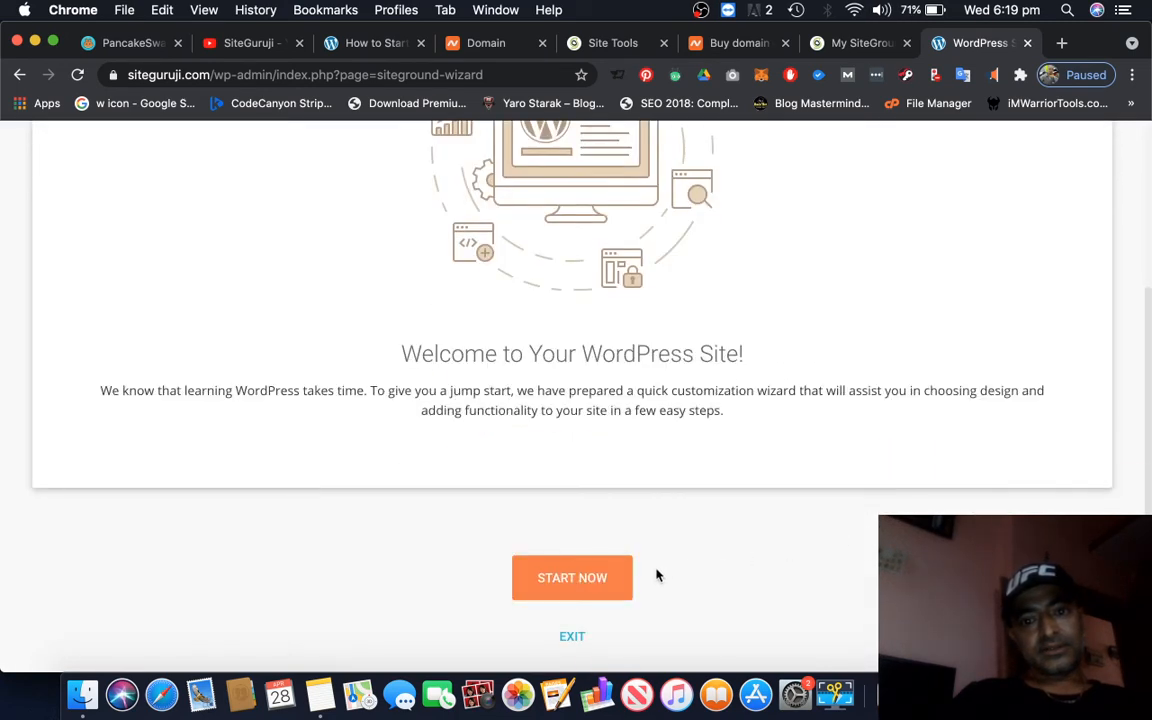
pyautogui.click(594, 588)
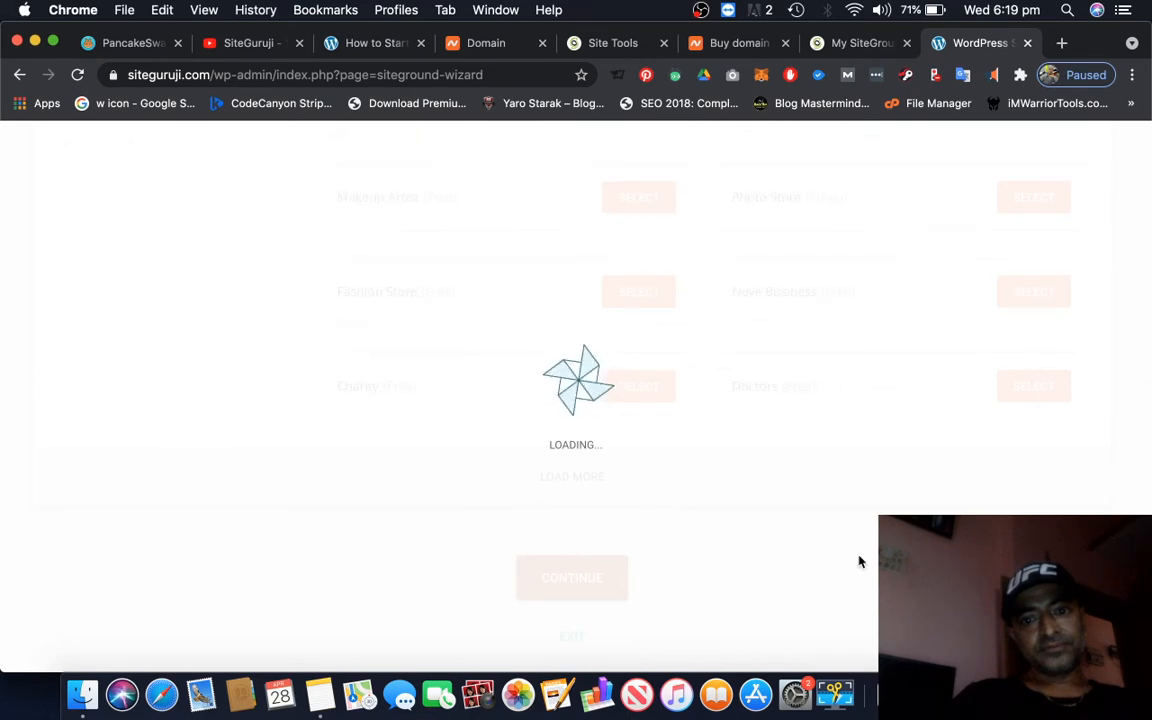
# Browse the available website designs and select the free Freelancer theme
pyautogui.scroll(10, 859, 562)
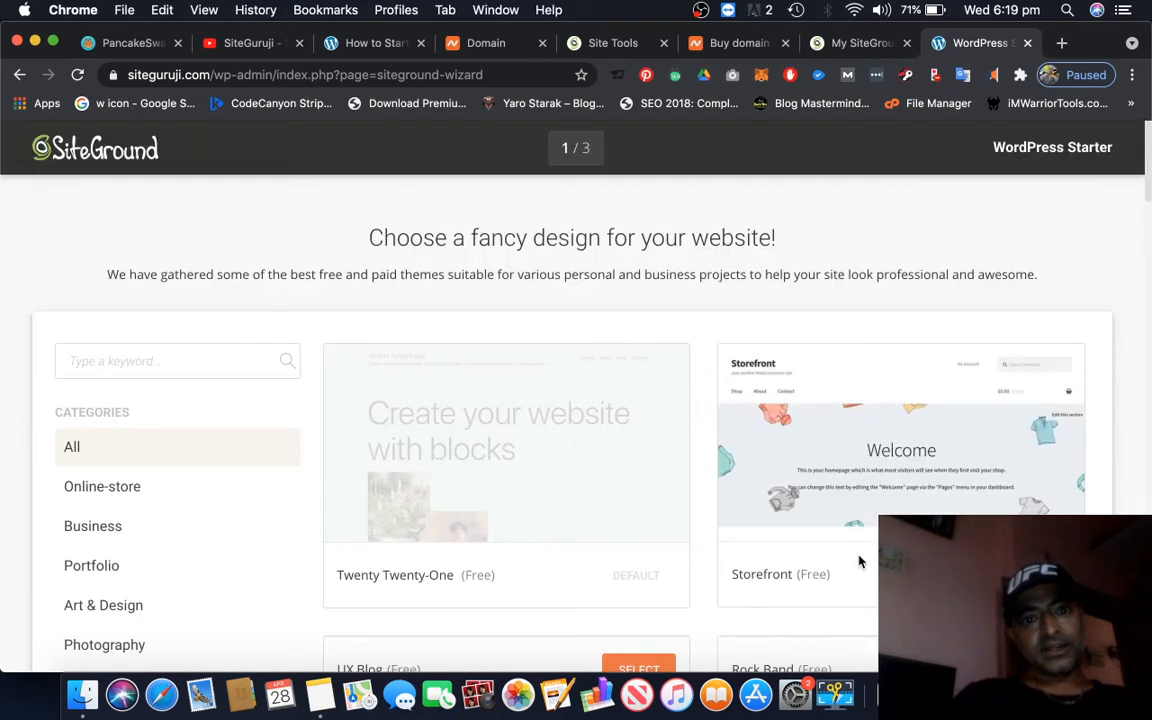
pyautogui.scroll(-2, 859, 562)
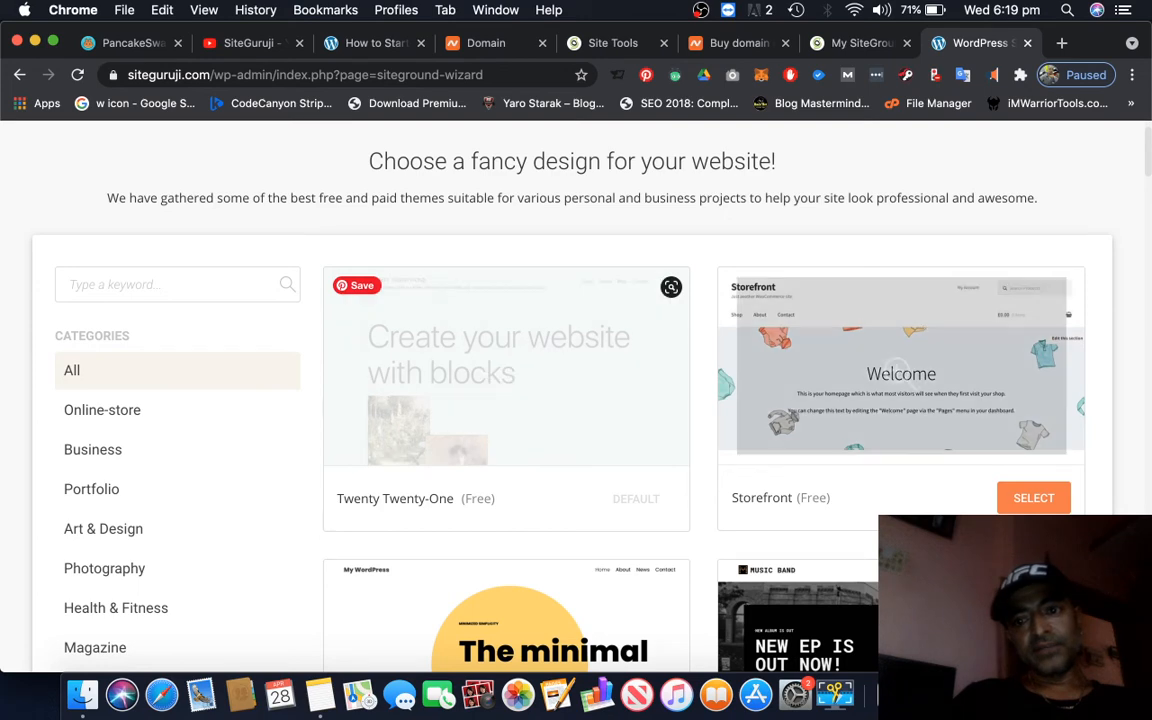
pyautogui.scroll(-5, 576, 400)
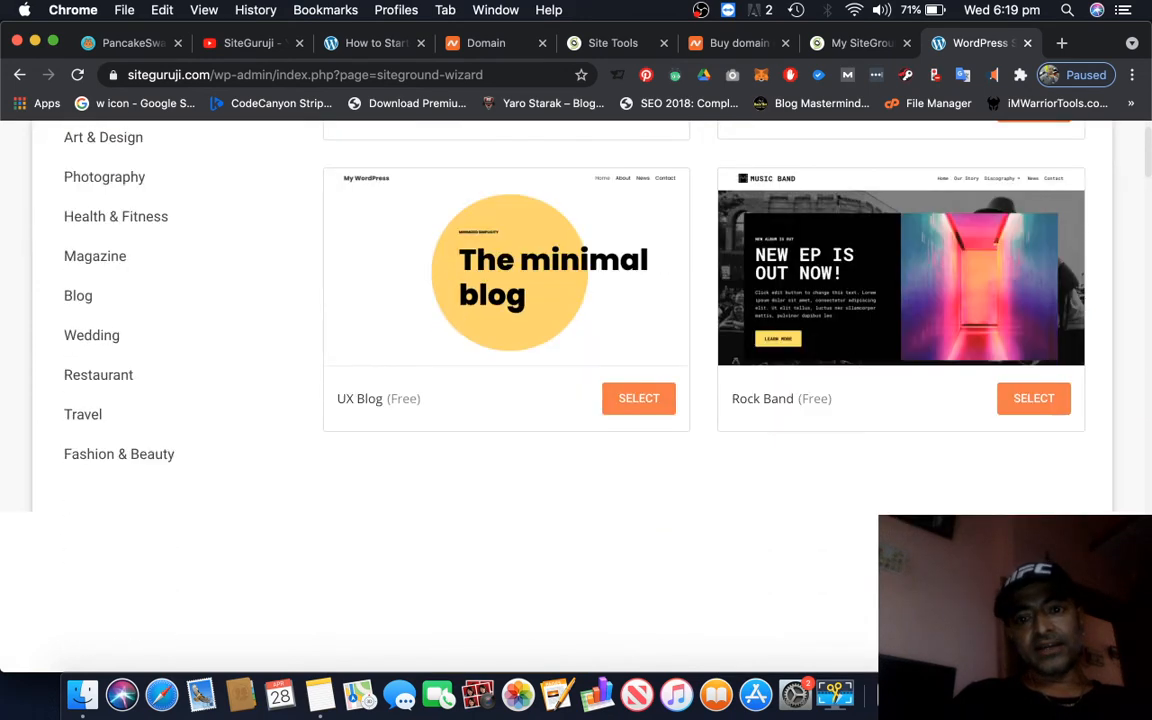
pyautogui.scroll(-1, 788, 565)
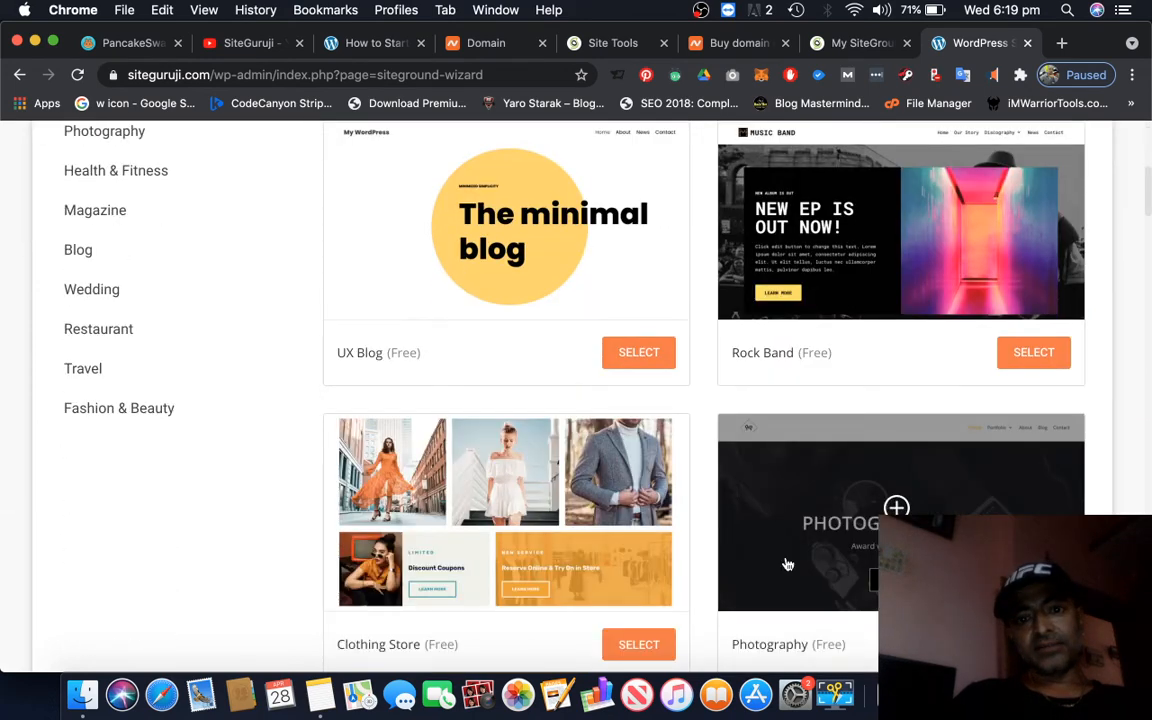
pyautogui.scroll(-1, 788, 565)
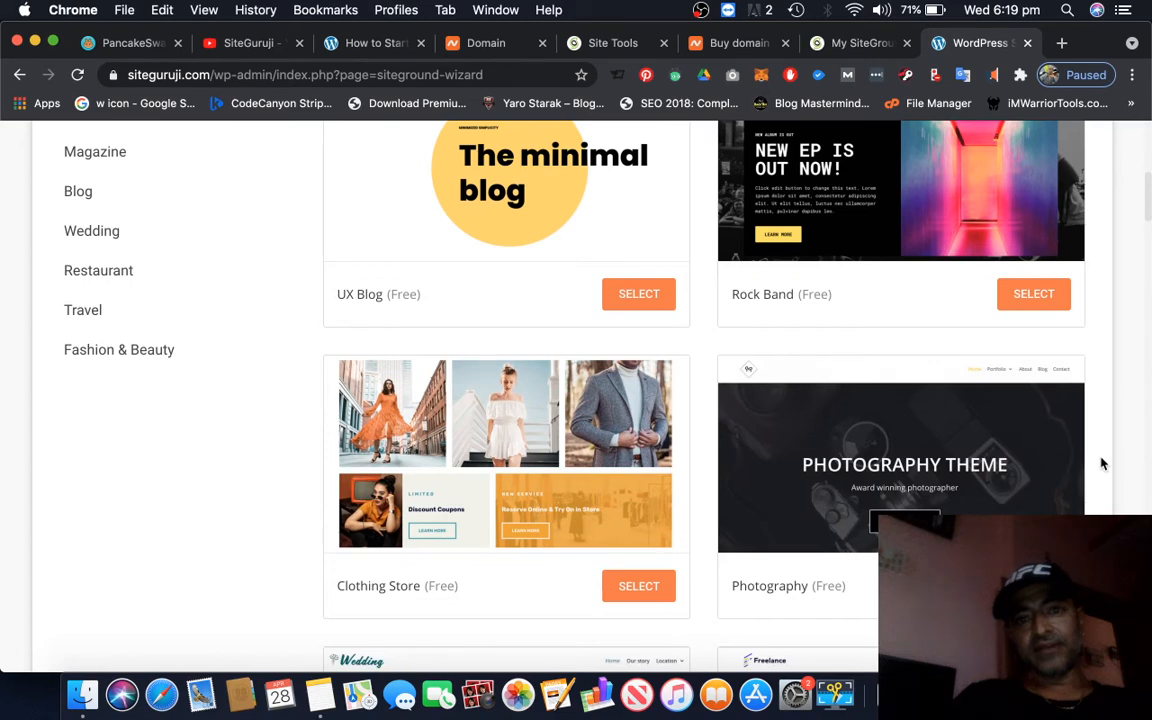
pyautogui.scroll(-4, 1103, 463)
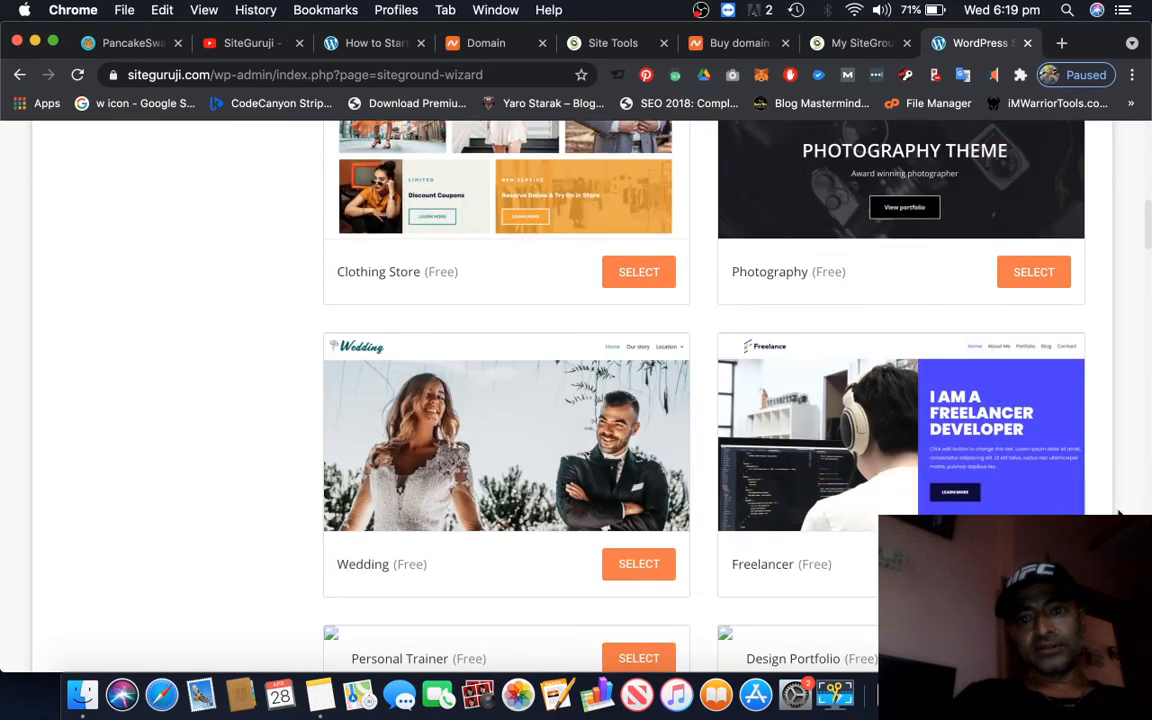
pyautogui.scroll(-1, 1120, 513)
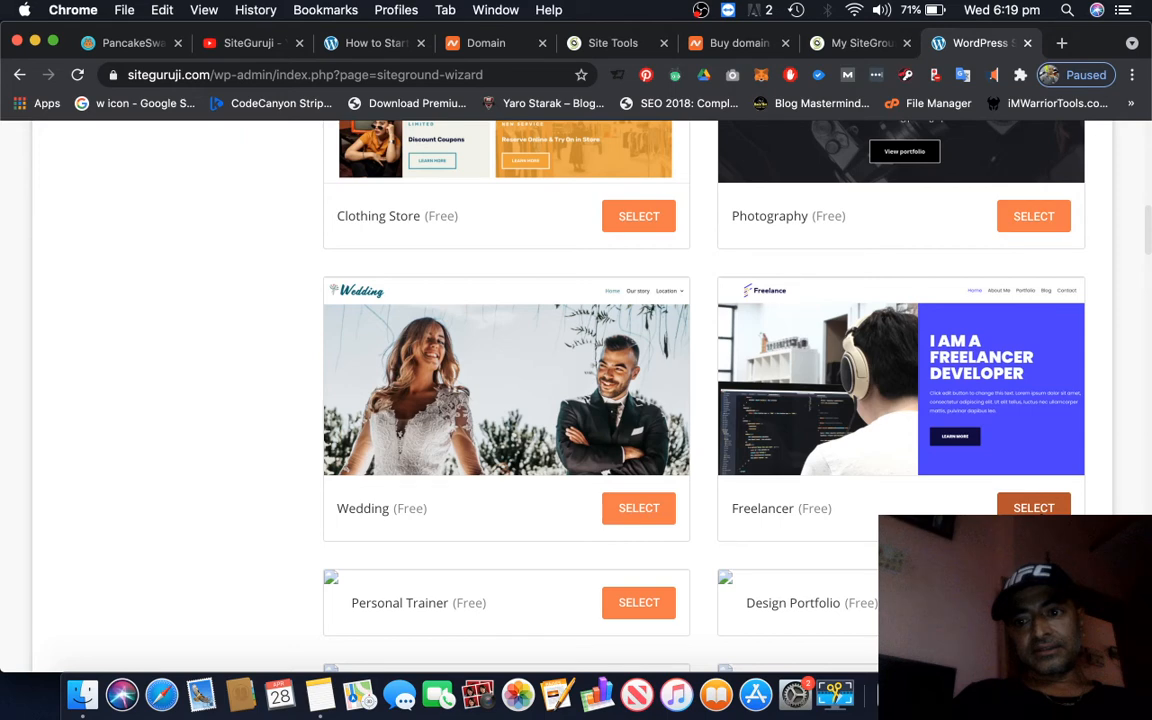
pyautogui.click(1033, 508)
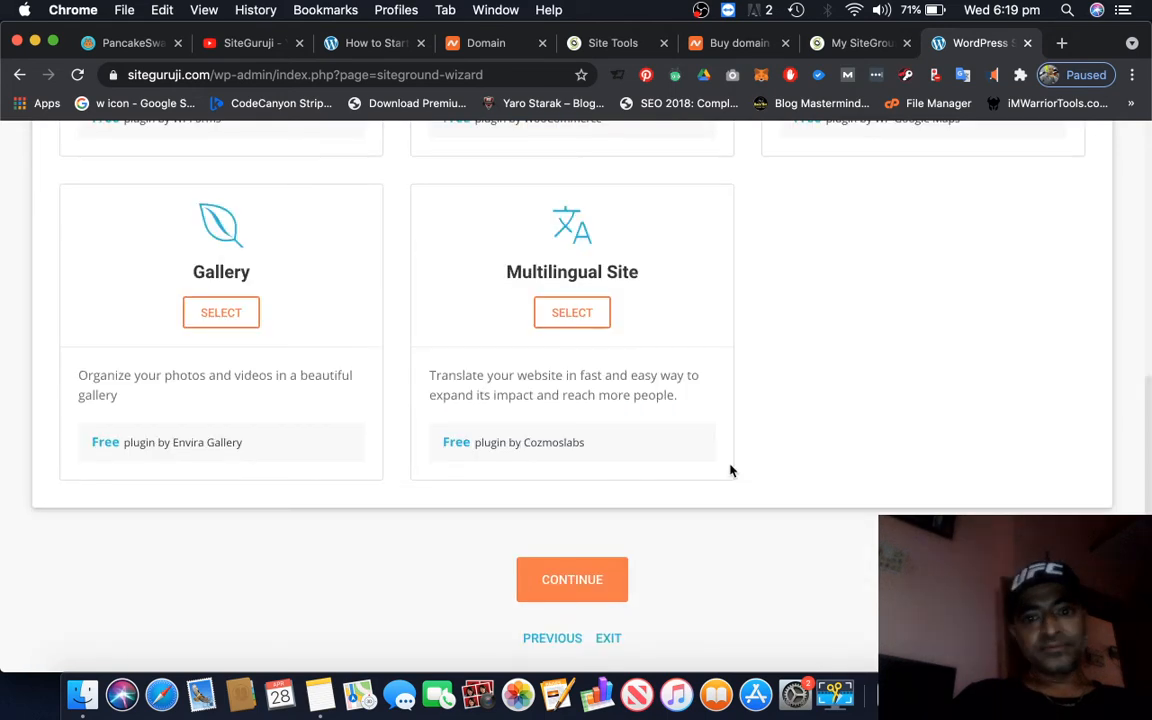
# Review the recommended plugins for the site and deselect the Contact Form plugin
pyautogui.scroll(5, 730, 470)
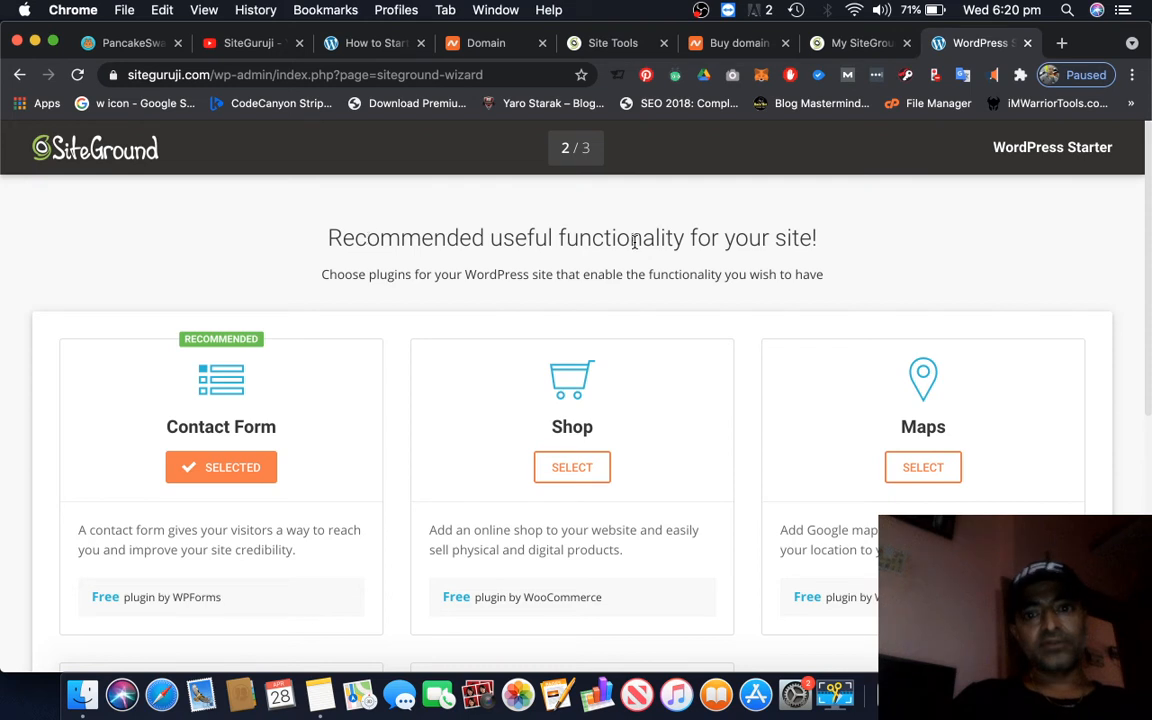
pyautogui.scroll(-2, 730, 497)
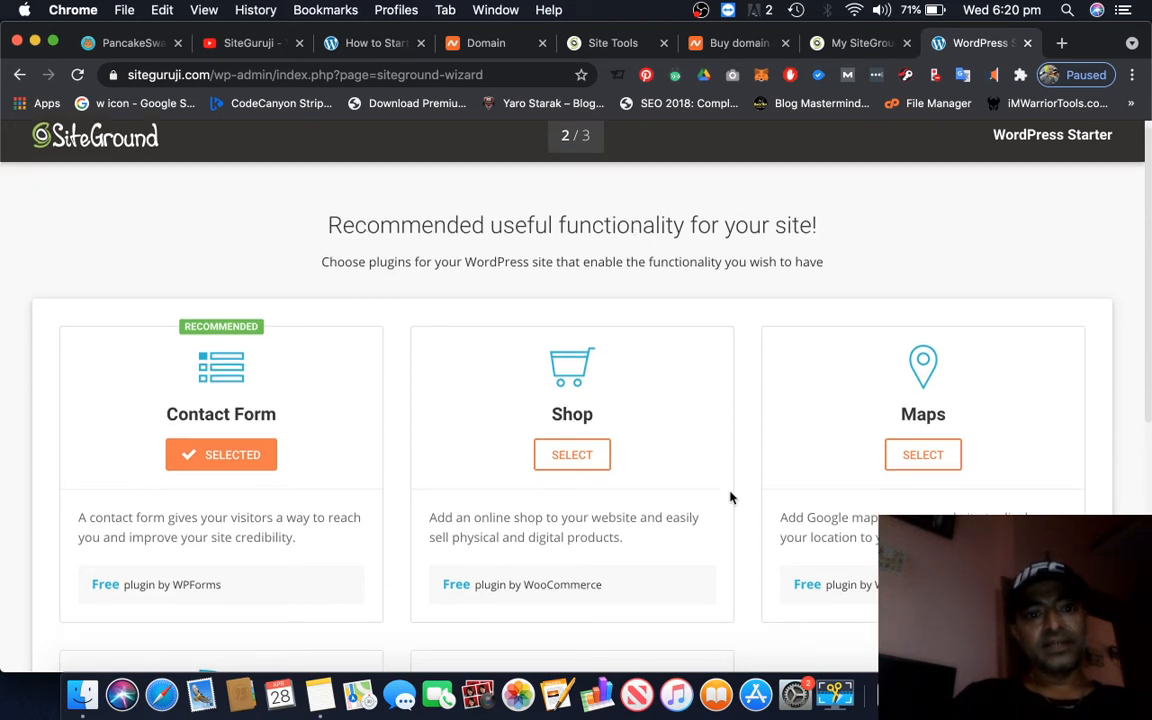
pyautogui.scroll(-1, 730, 497)
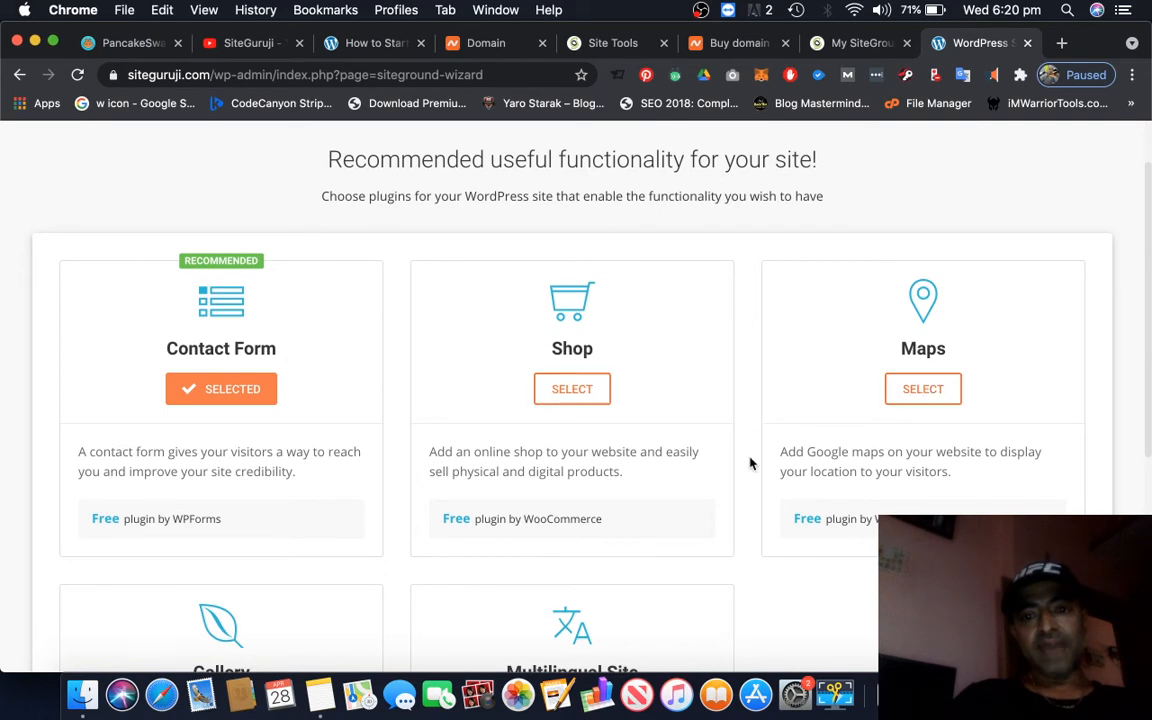
pyautogui.scroll(-2, 751, 463)
pyautogui.scroll(-5, 751, 463)
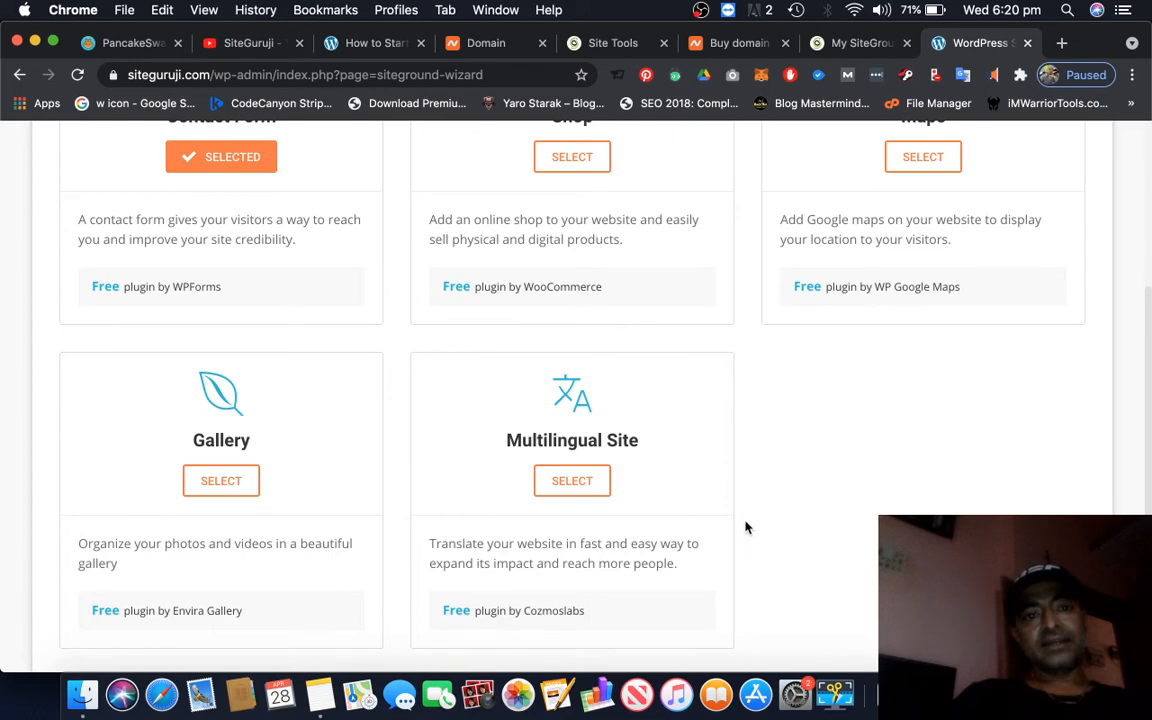
pyautogui.scroll(7, 745, 527)
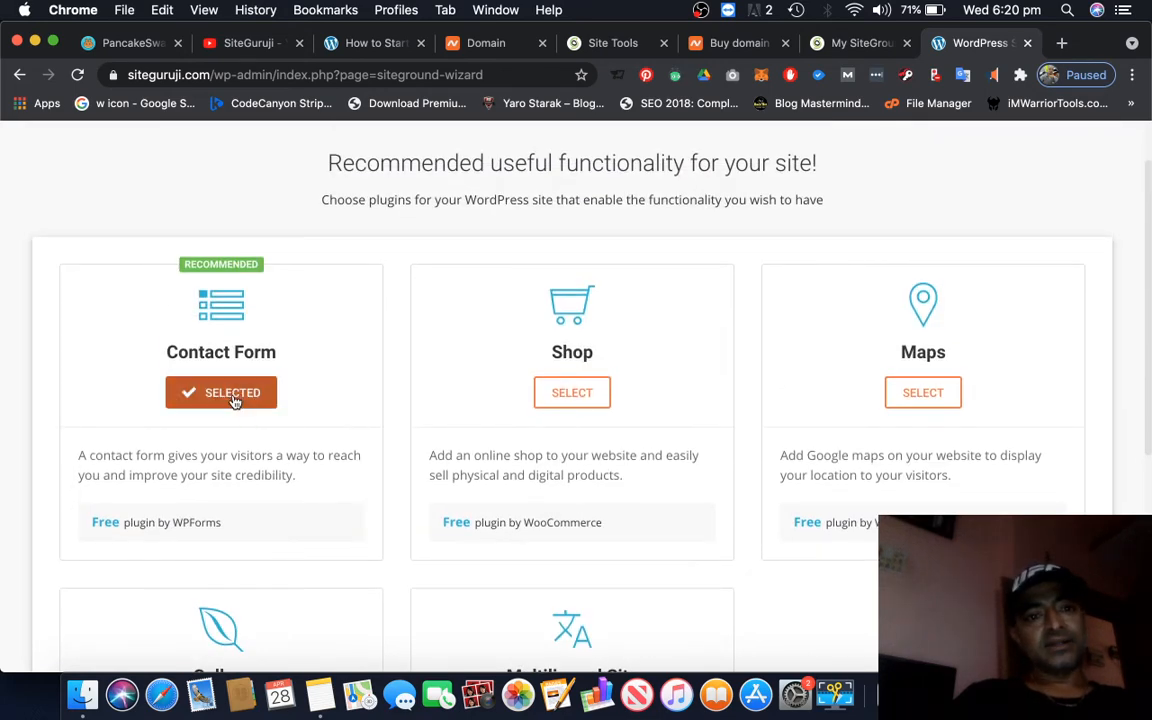
pyautogui.click(233, 396)
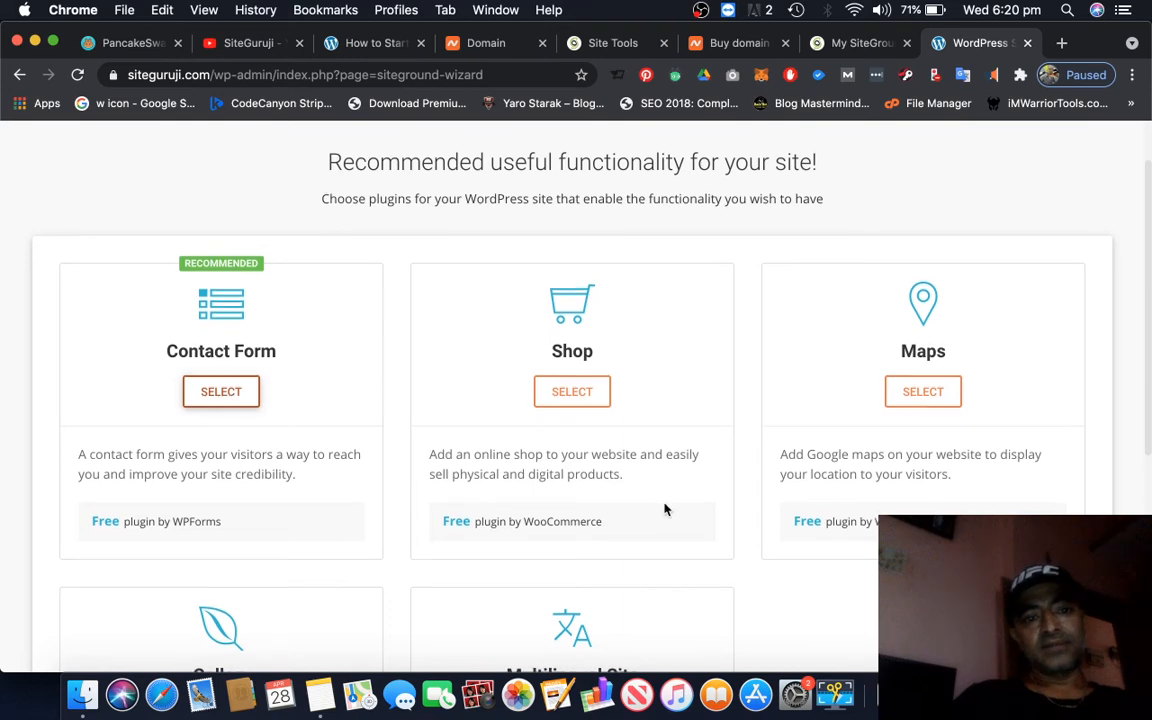
# Continue to the wizard's marketing page and select the Google Analytics and Optimize for SEO plugins
pyautogui.scroll(-12, 668, 500)
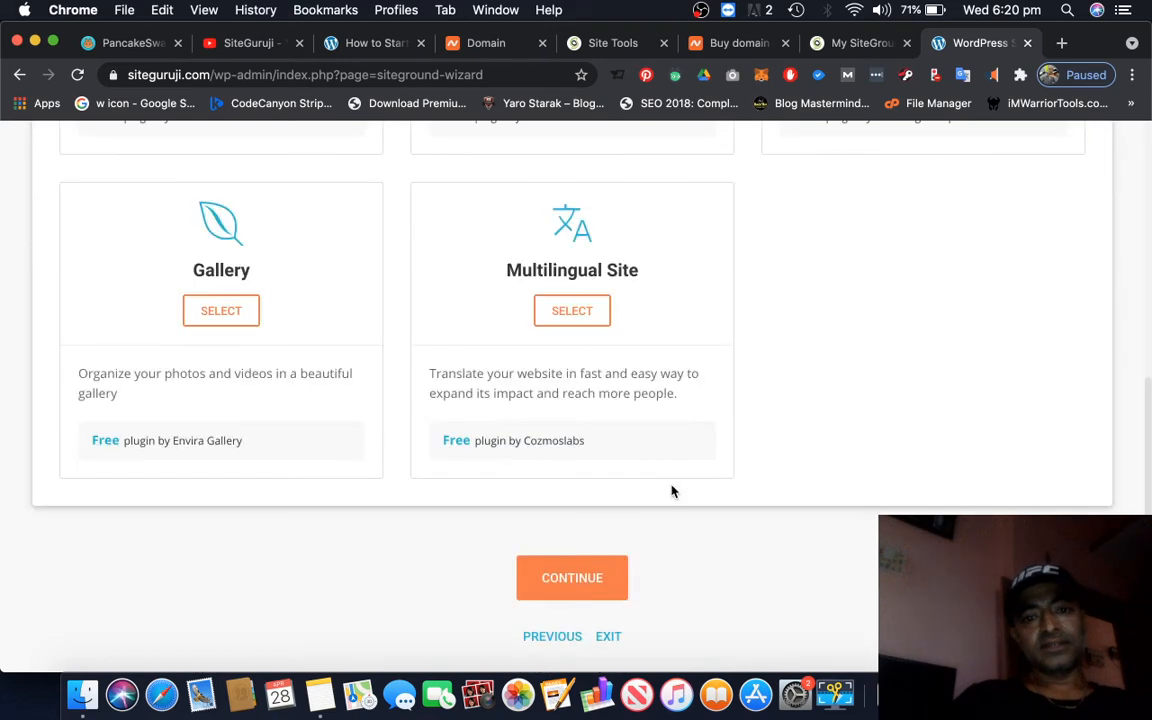
pyautogui.click(596, 586)
pyautogui.scroll(11, 702, 489)
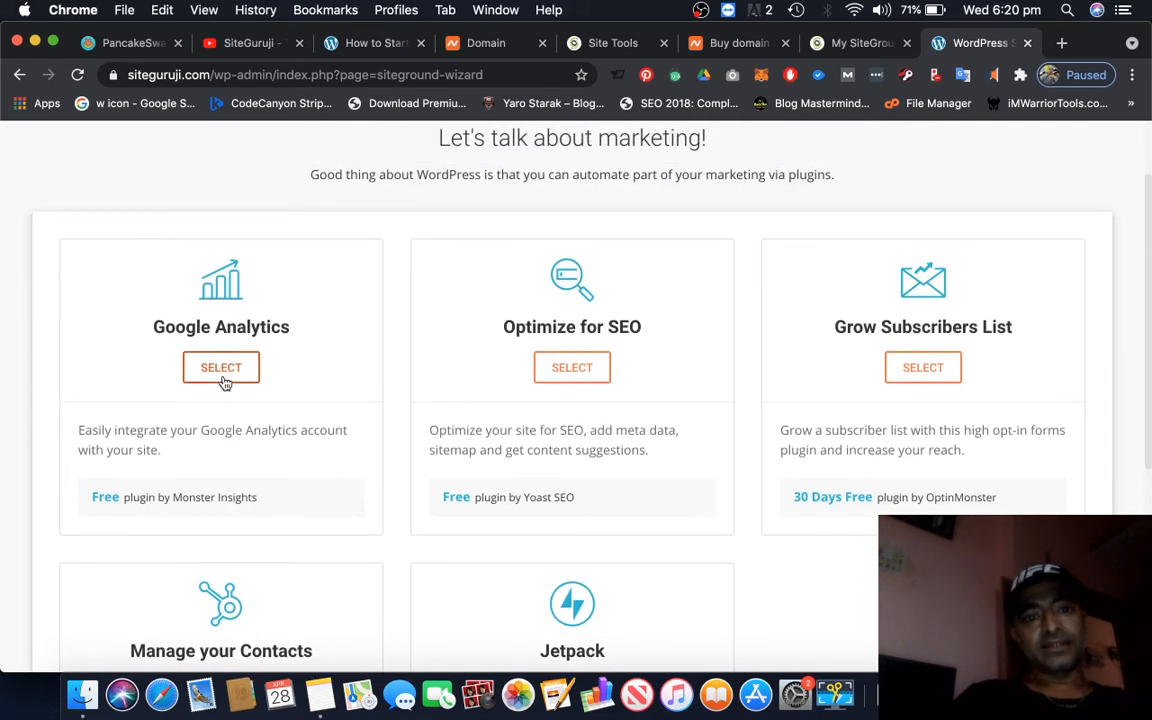
pyautogui.click(222, 378)
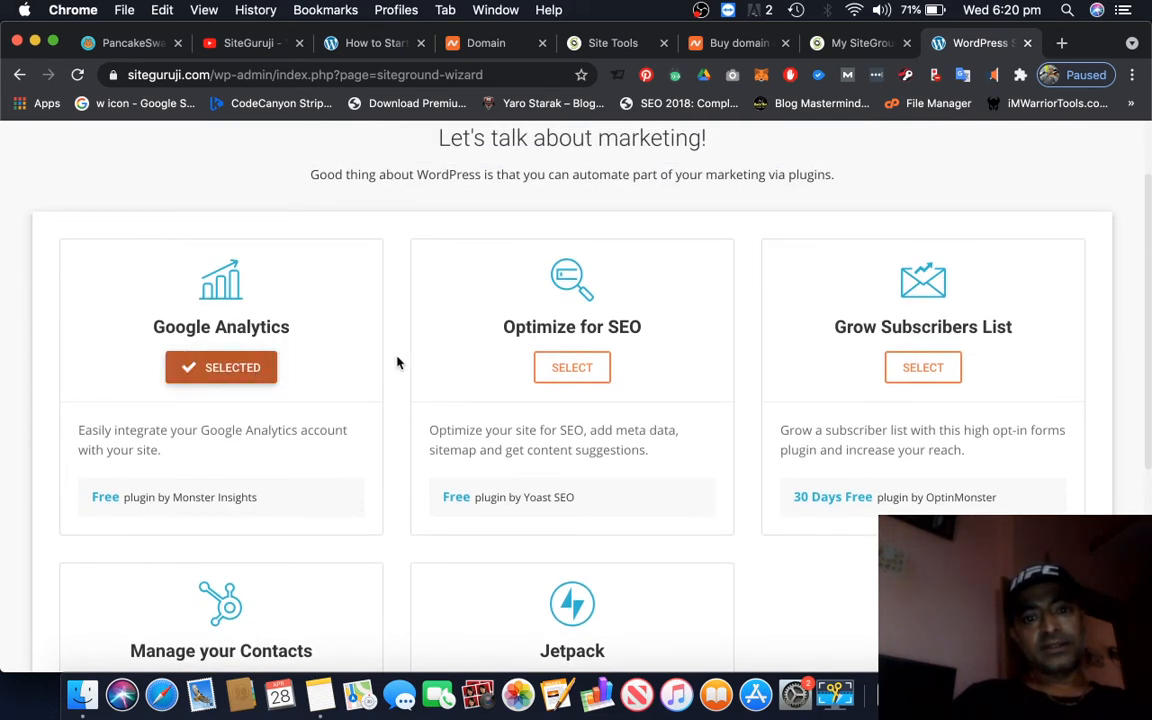
pyautogui.click(575, 369)
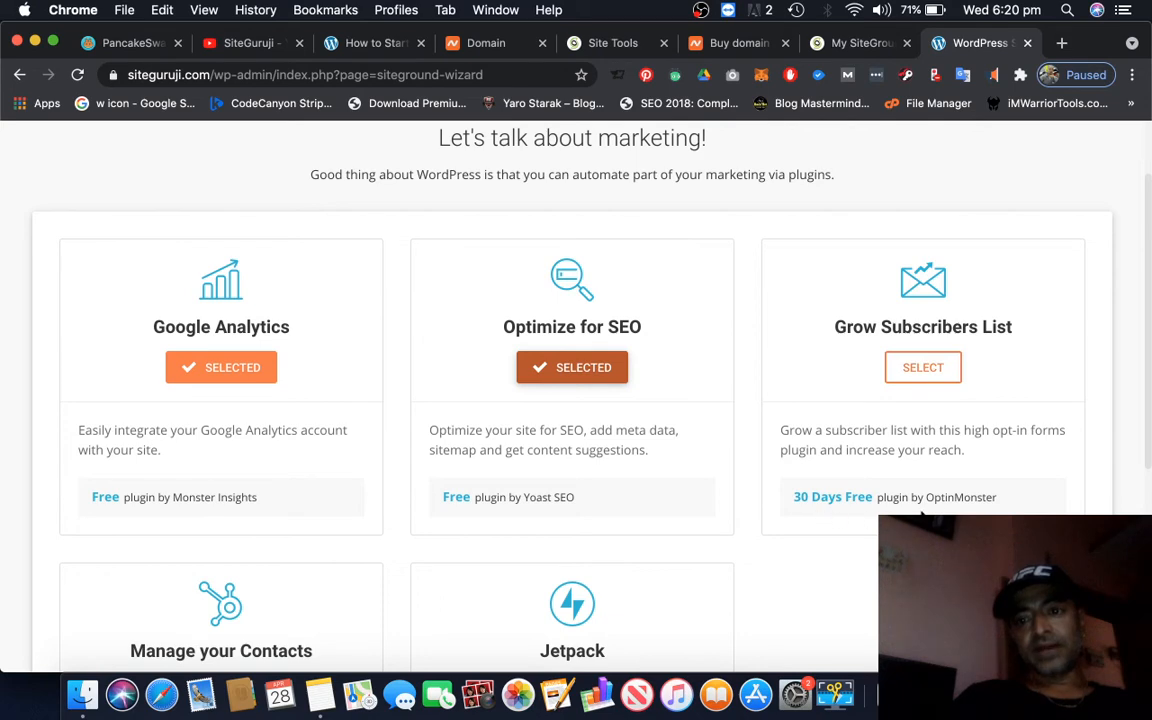
# Review the remaining marketing plugins without selecting more, and complete the wizard to start installing the chosen items
pyautogui.scroll(-3, 910, 489)
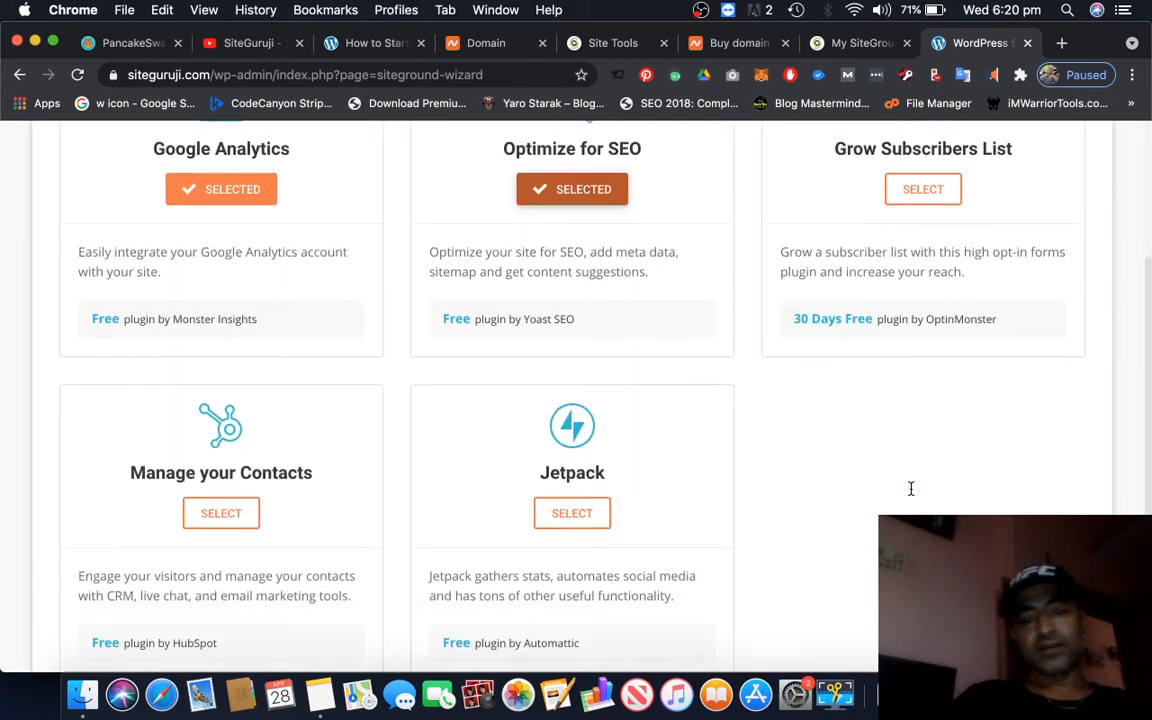
pyautogui.scroll(-2, 377, 545)
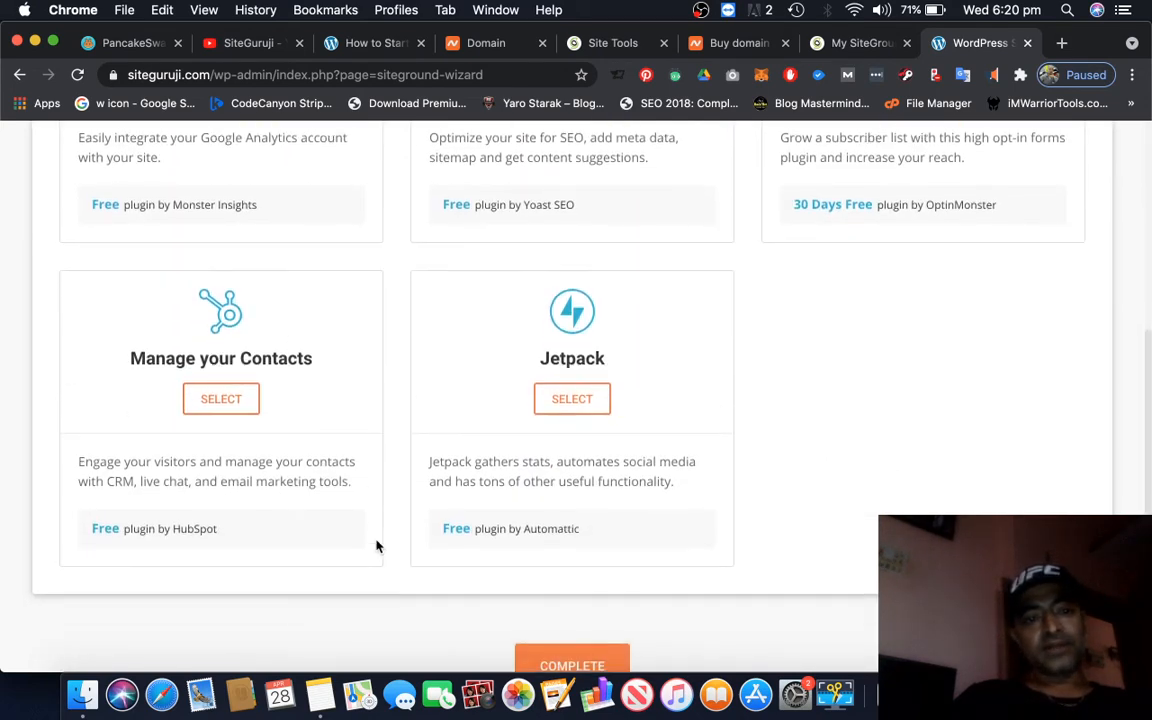
pyautogui.scroll(-2, 879, 501)
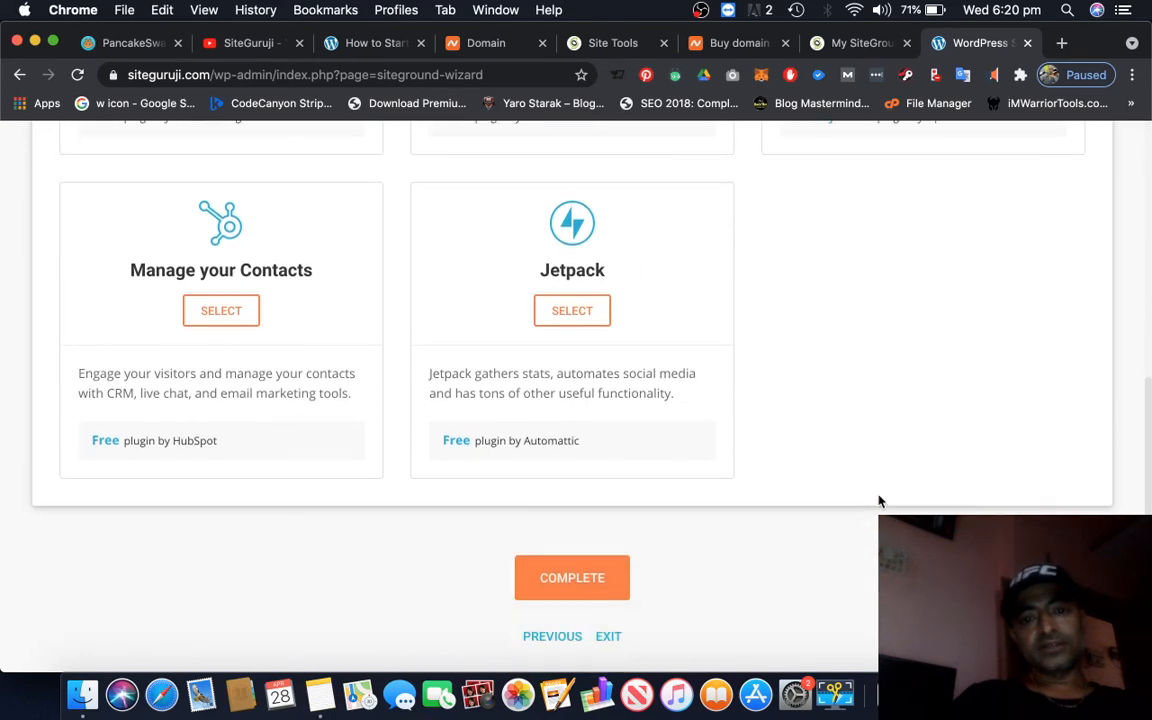
pyautogui.scroll(8, 744, 516)
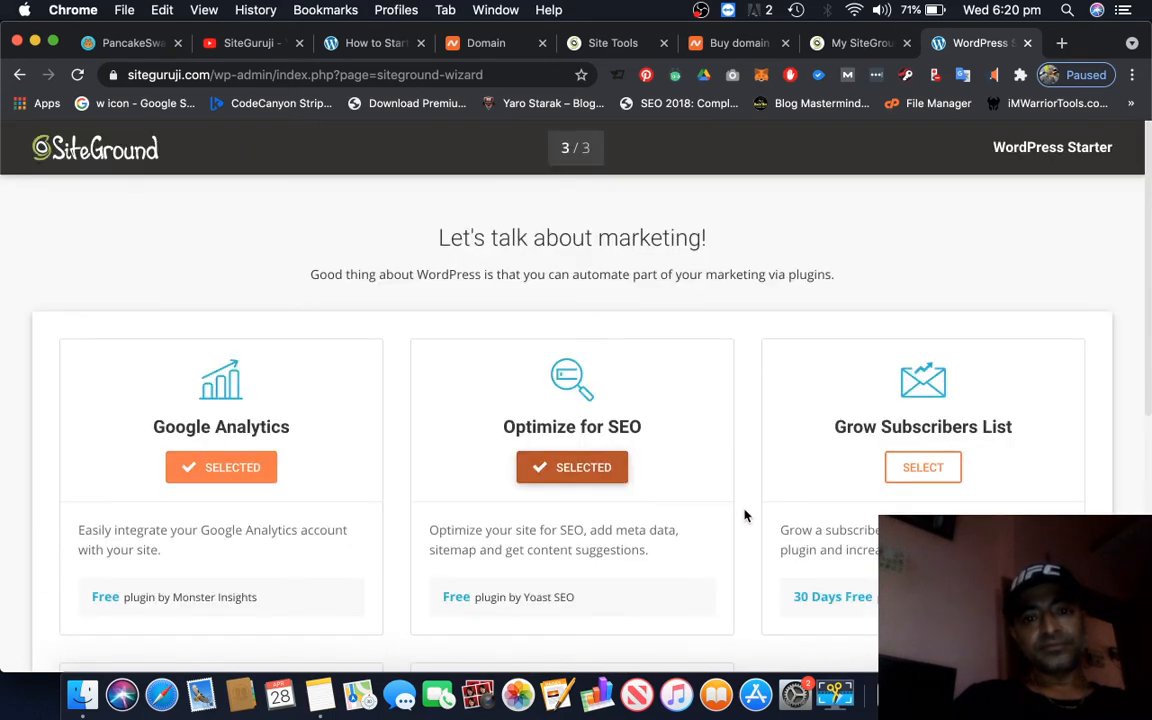
pyautogui.scroll(-4, 744, 516)
pyautogui.scroll(-1, 744, 516)
pyautogui.scroll(2, 744, 516)
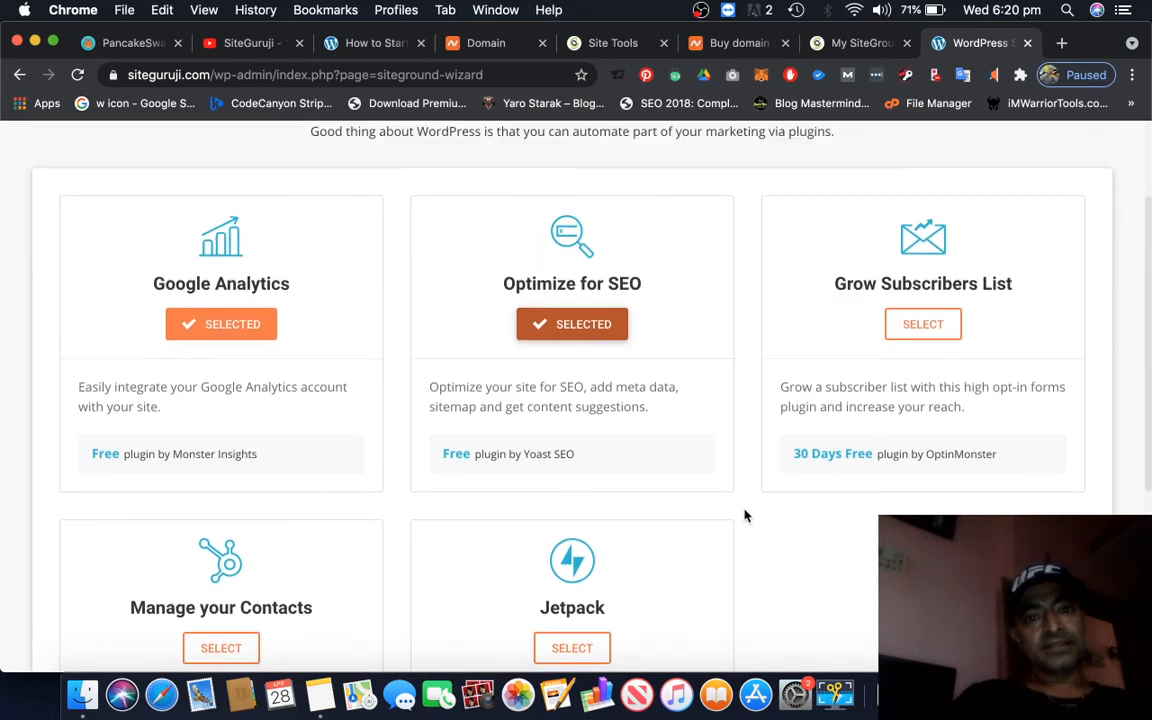
pyautogui.scroll(-7, 744, 516)
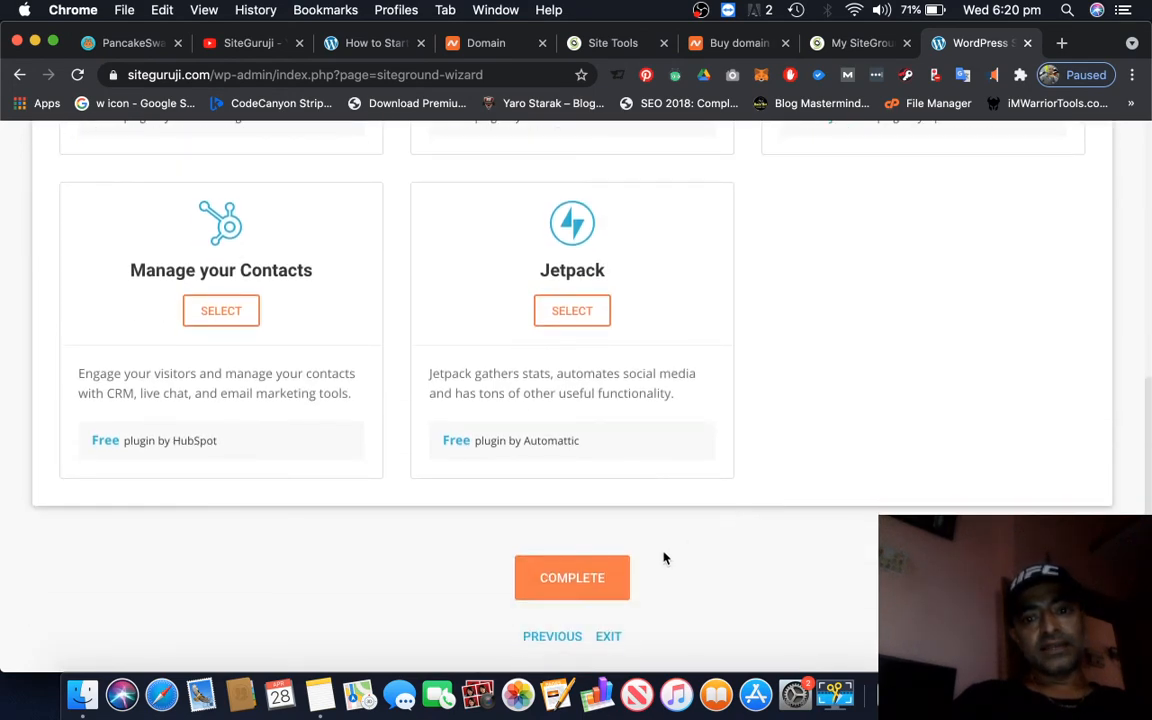
pyautogui.click(590, 584)
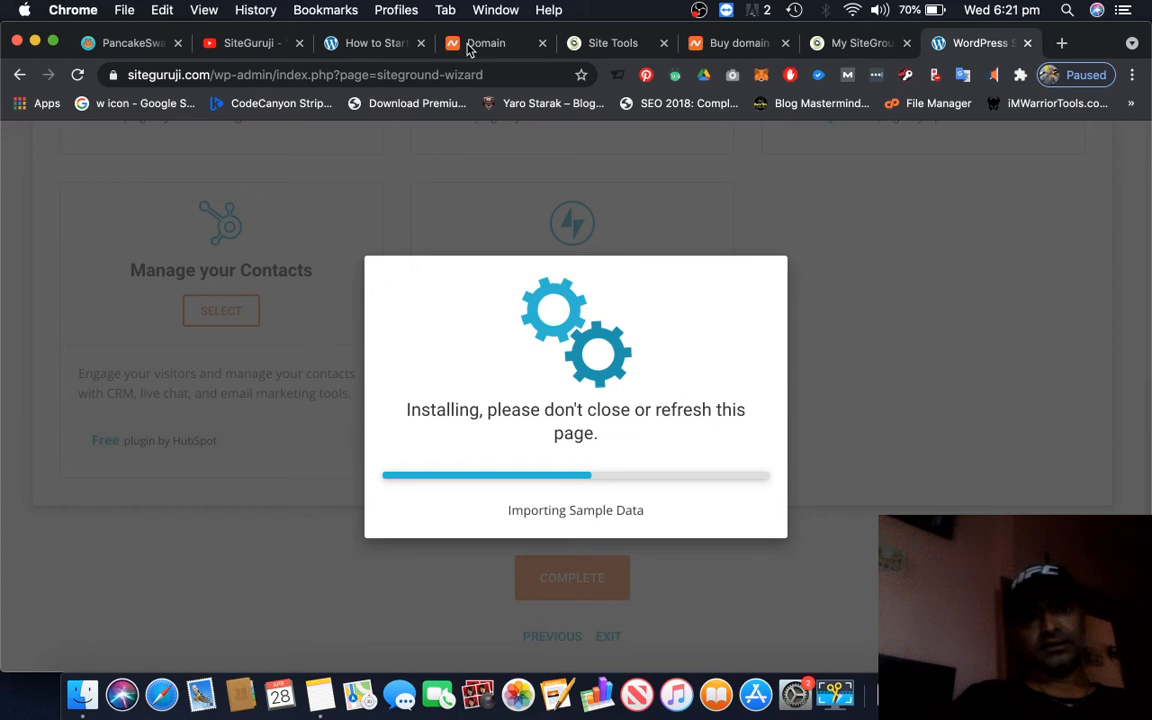
# Review the steps of the How to Start a Website guide through Step 10, Update & Maintenance
pyautogui.click(355, 45)
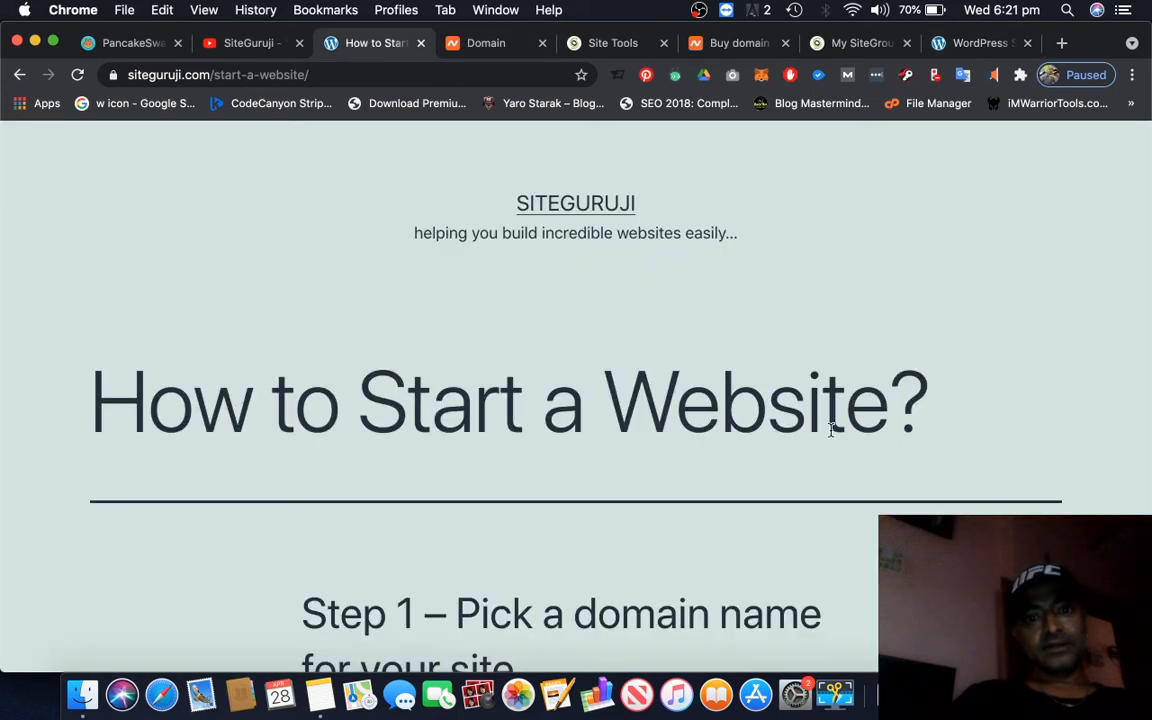
pyautogui.scroll(-20, 830, 430)
pyautogui.scroll(20, 830, 432)
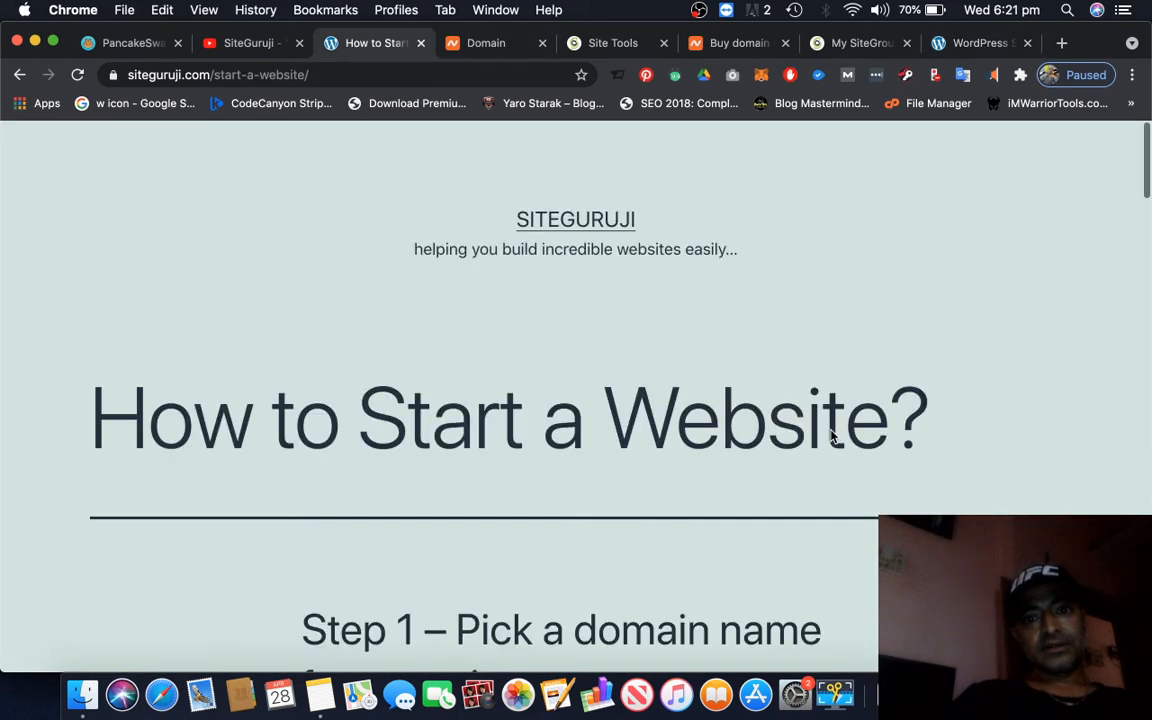
pyautogui.scroll(-10, 830, 432)
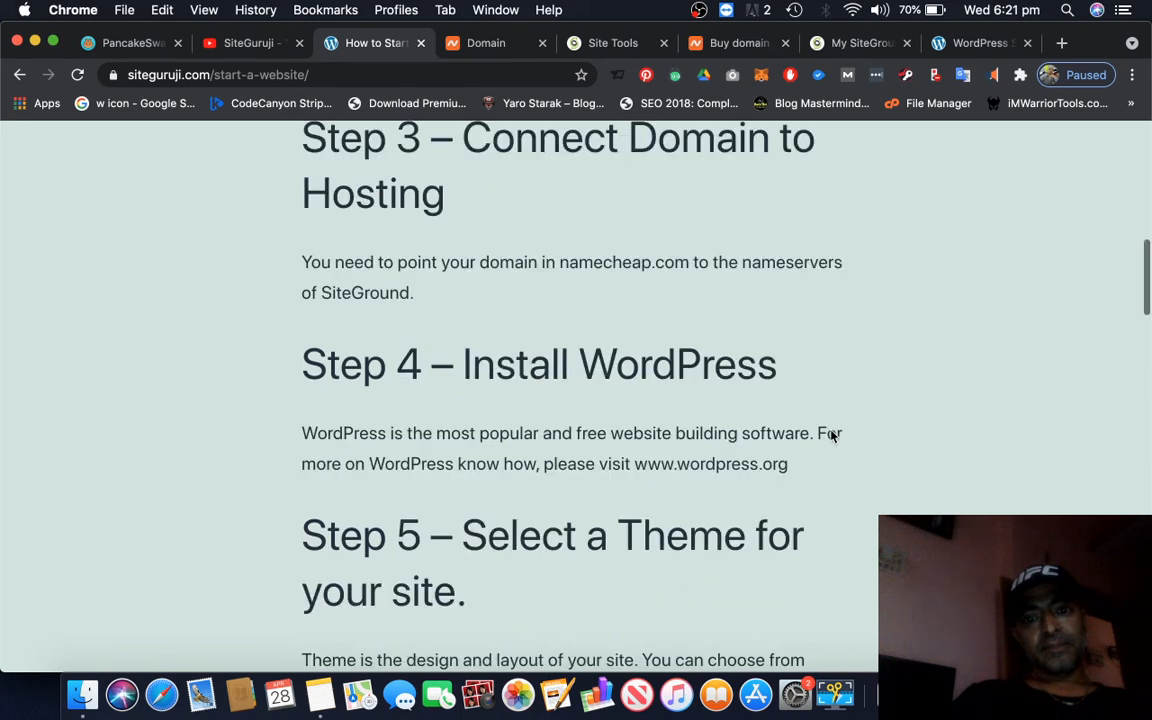
pyautogui.scroll(-5, 830, 435)
pyautogui.scroll(-2, 830, 436)
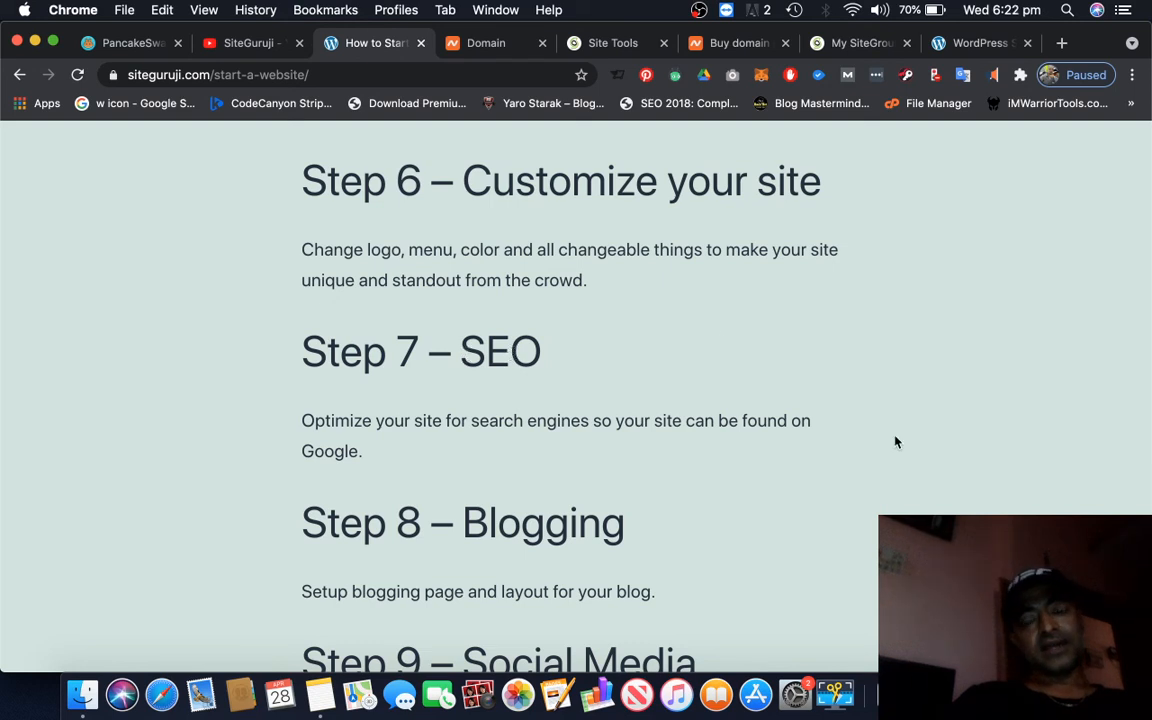
pyautogui.scroll(-1, 896, 442)
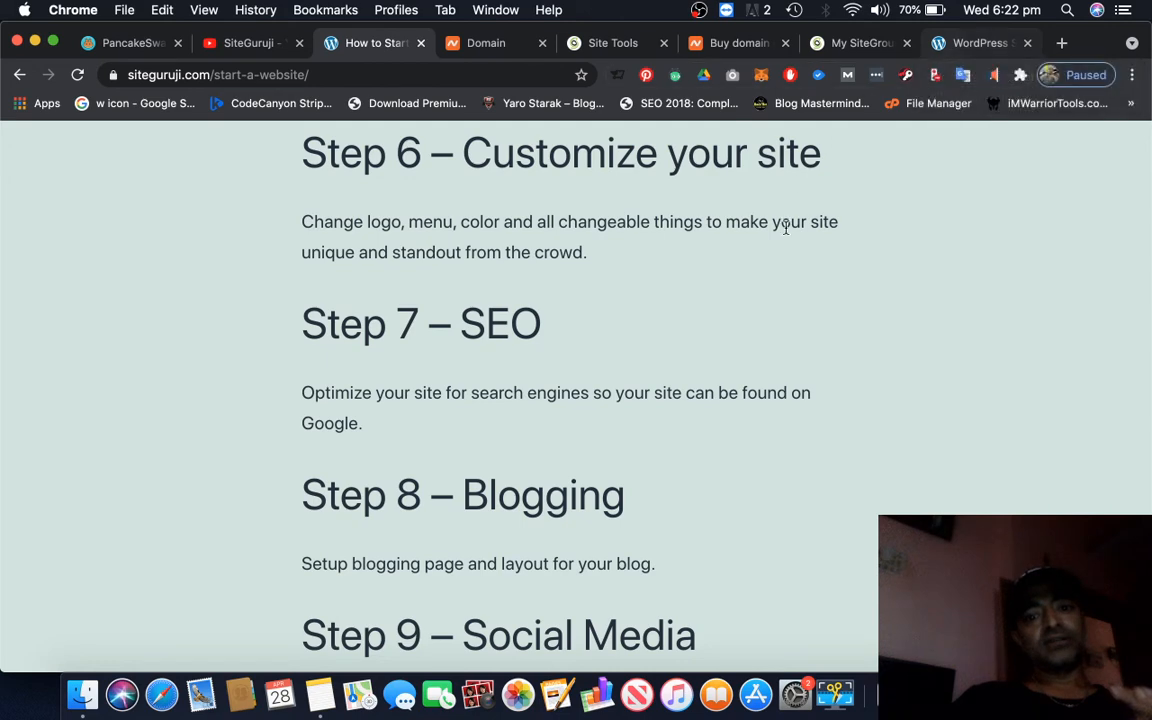
pyautogui.scroll(-4, 853, 432)
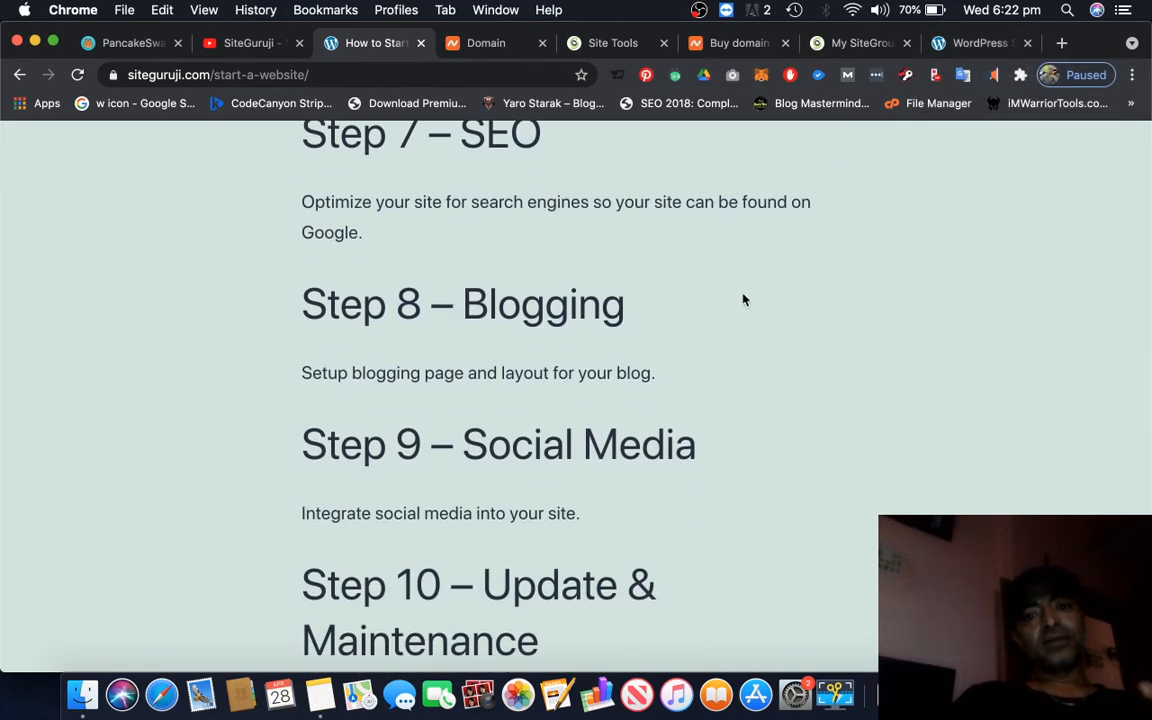
pyautogui.scroll(-1, 885, 505)
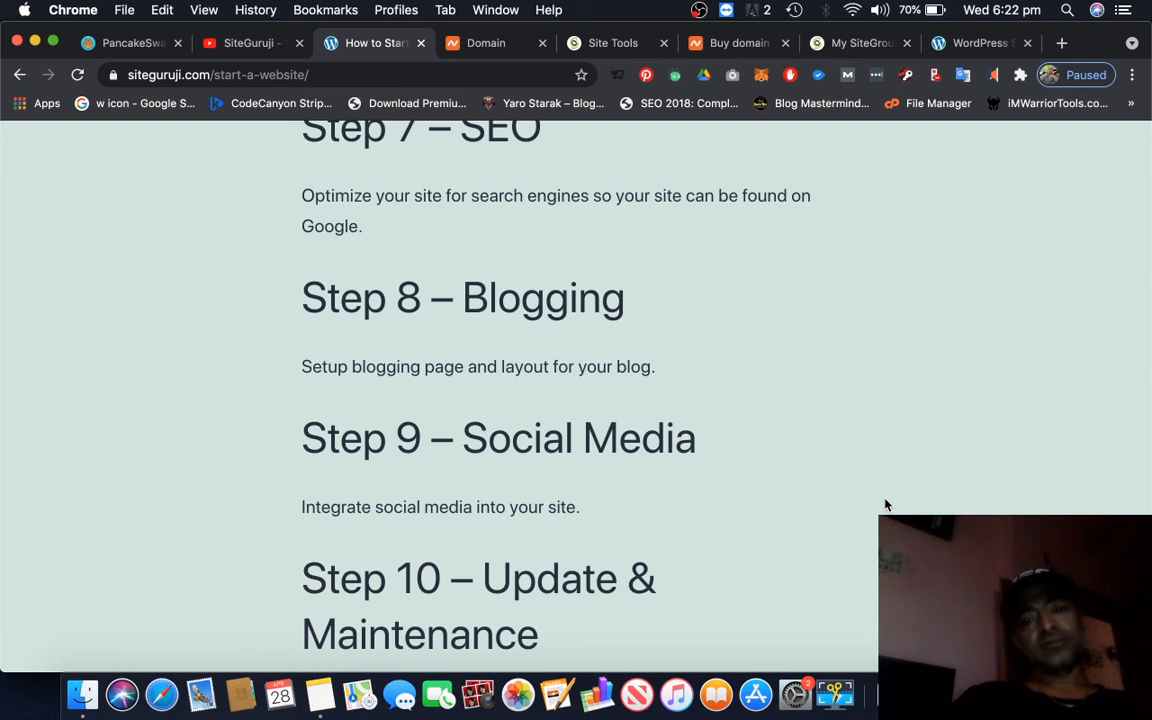
pyautogui.scroll(-2, 885, 505)
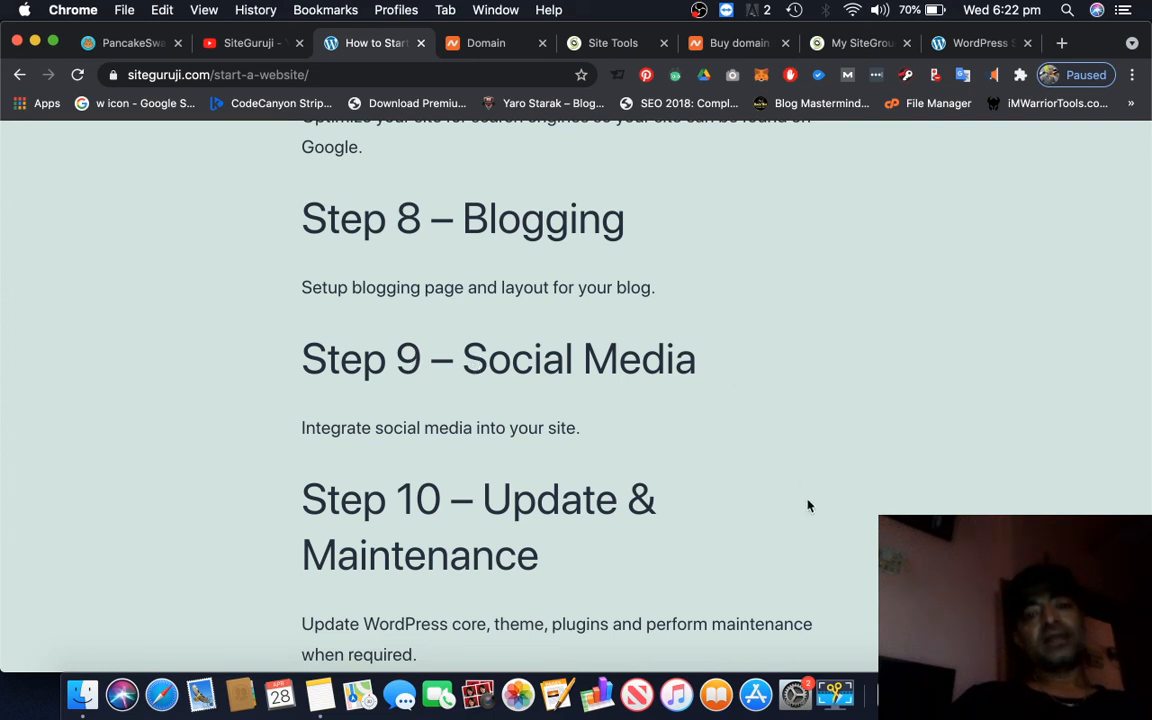
pyautogui.scroll(-3, 808, 505)
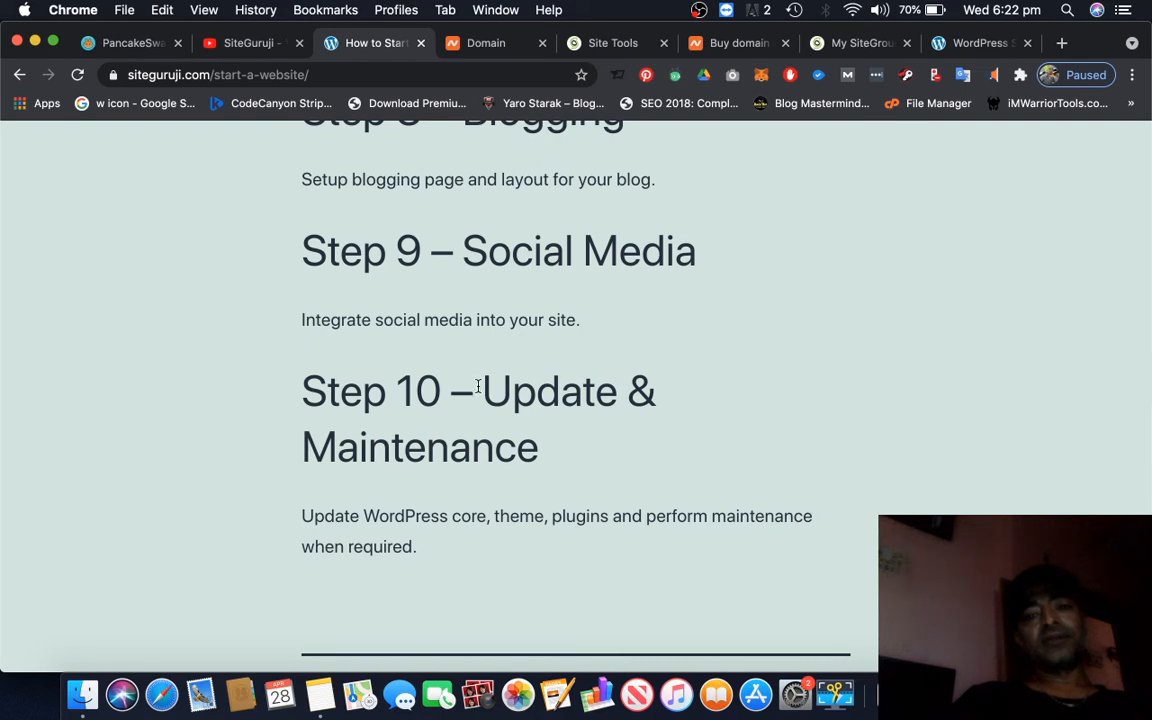
# Return to the WordPress Starter wizard and open the newly installed site from its completion message
pyautogui.click(961, 45)
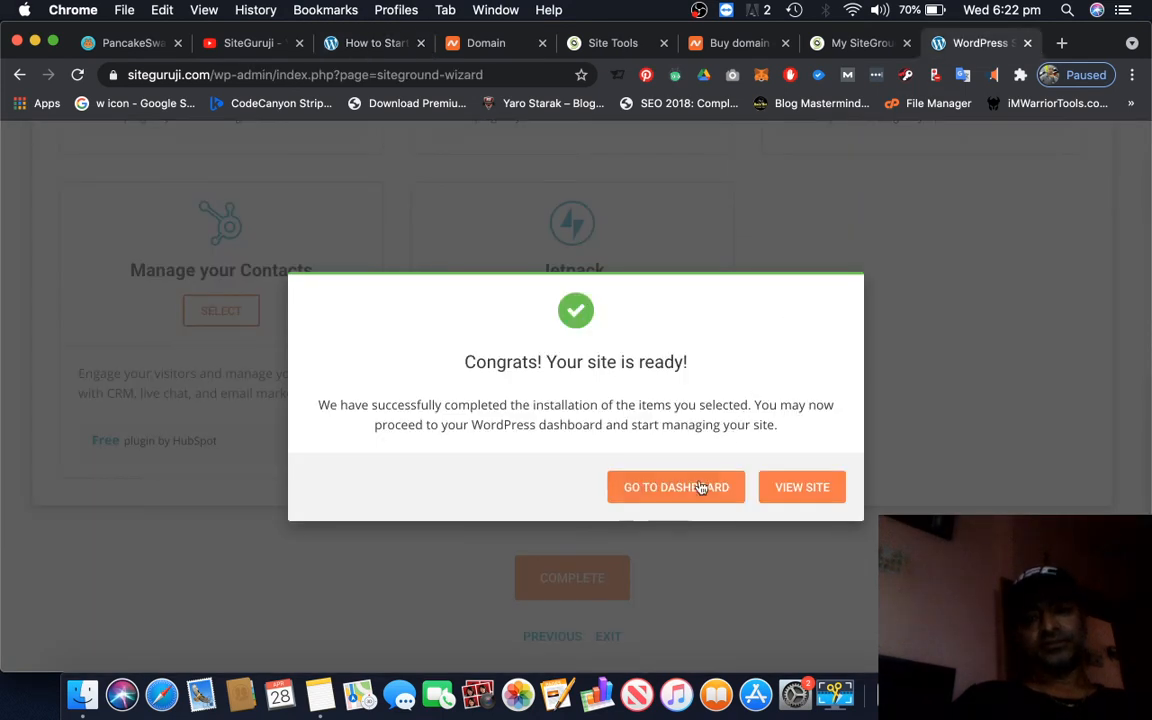
pyautogui.rightClick(813, 492)
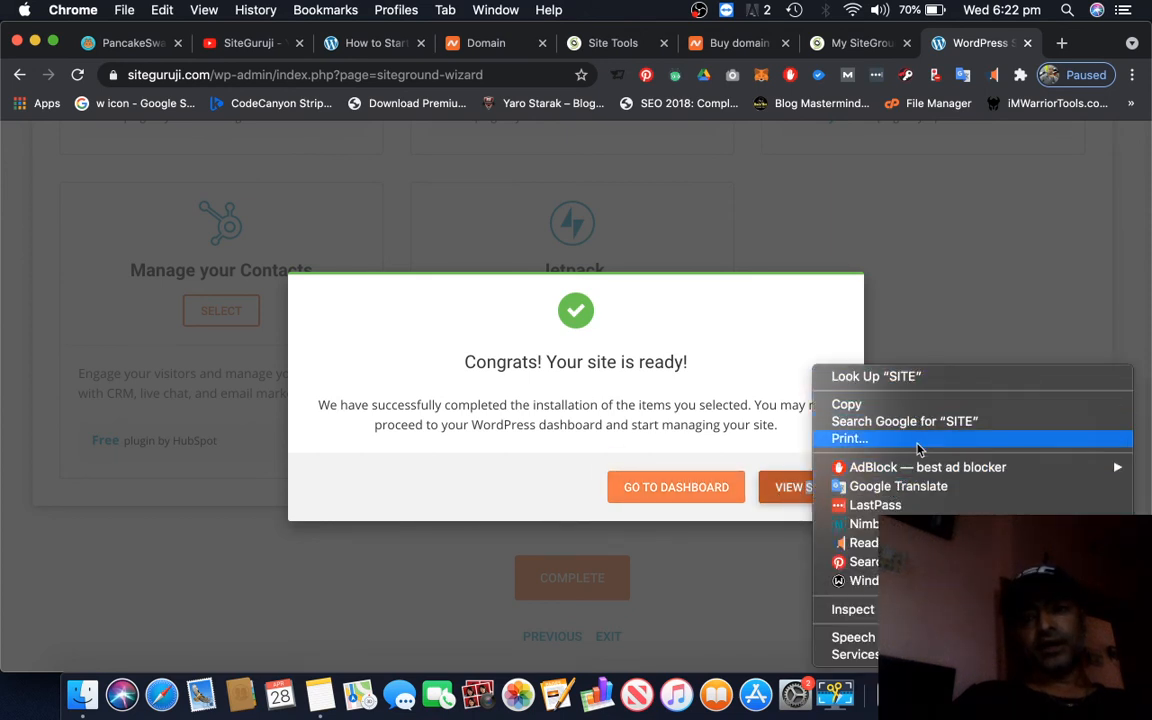
pyautogui.click(714, 341)
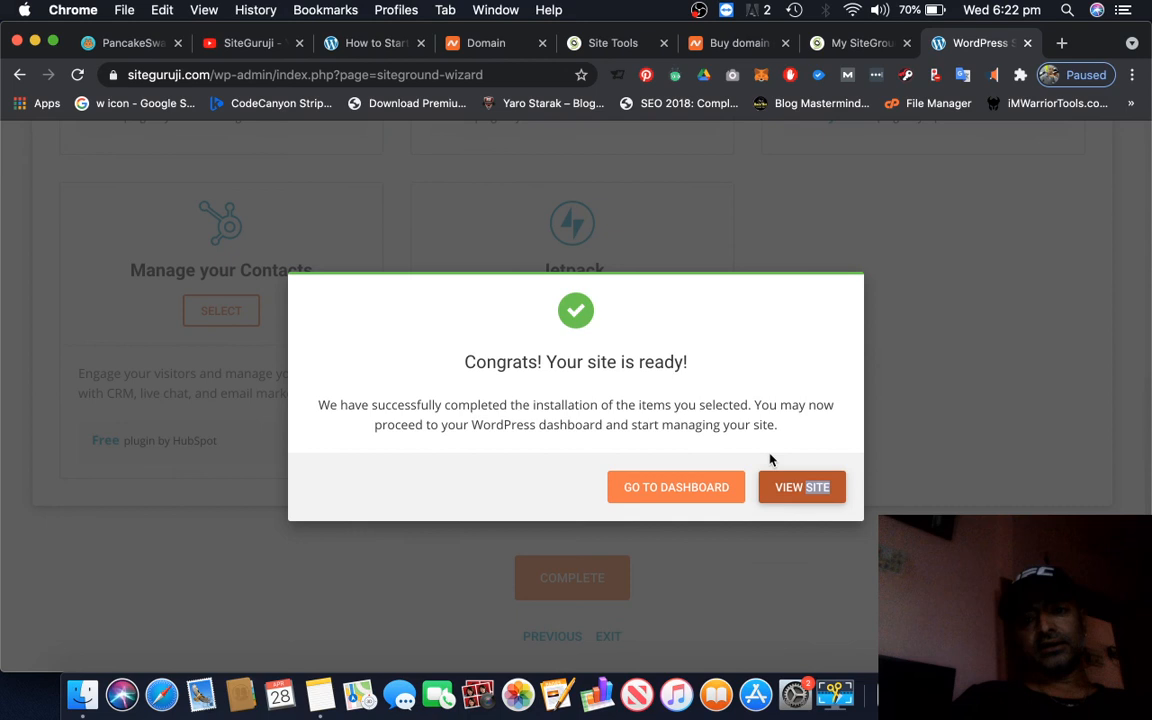
pyautogui.click(804, 495)
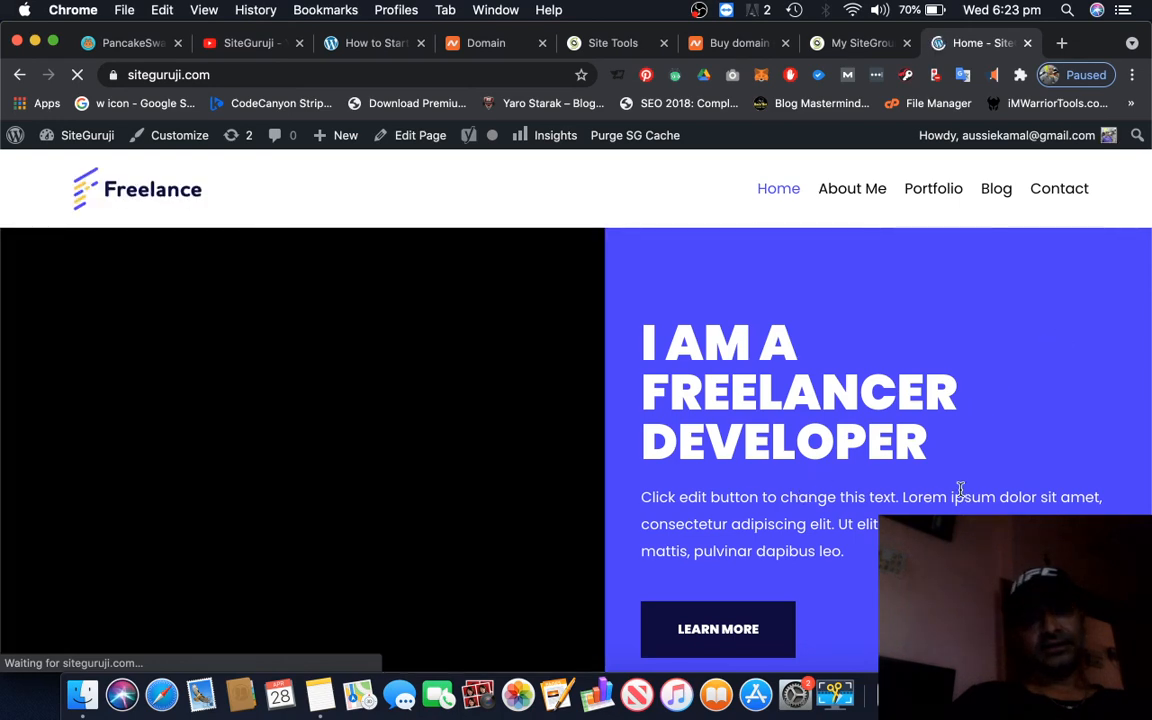
# Examine the new Freelancer homepage, including its About Me, My Skillset and Let's Work Together sections
pyautogui.scroll(-8, 960, 492)
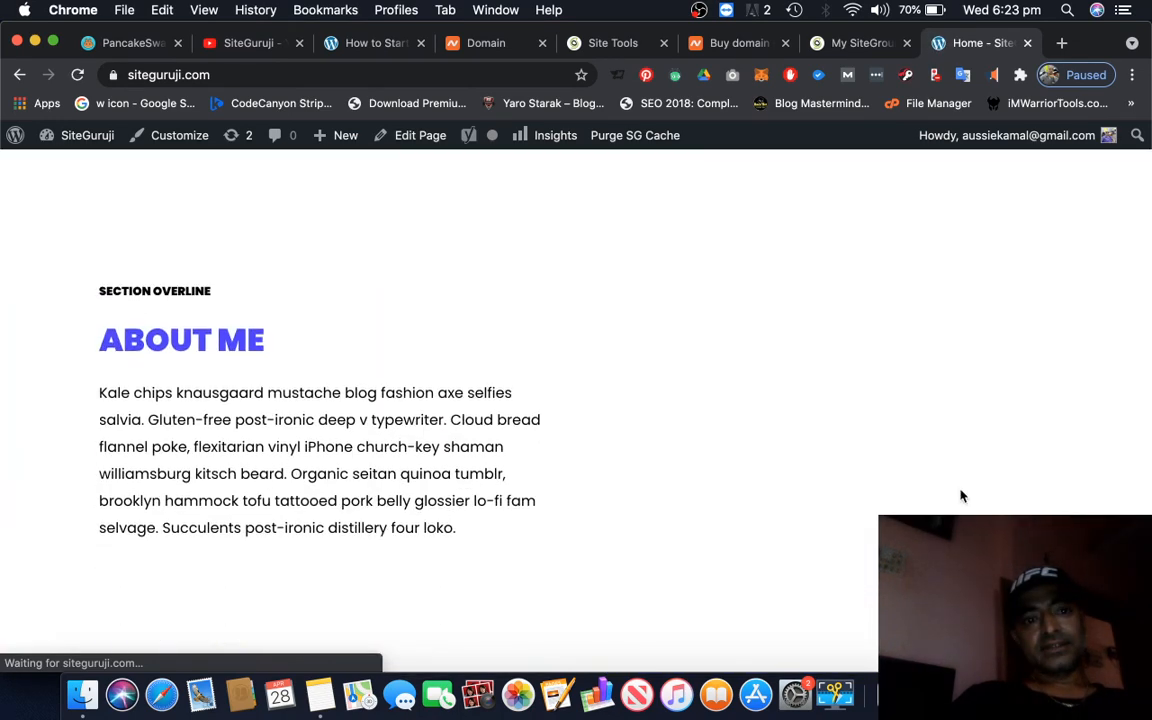
pyautogui.scroll(-10, 960, 492)
pyautogui.scroll(-15, 960, 496)
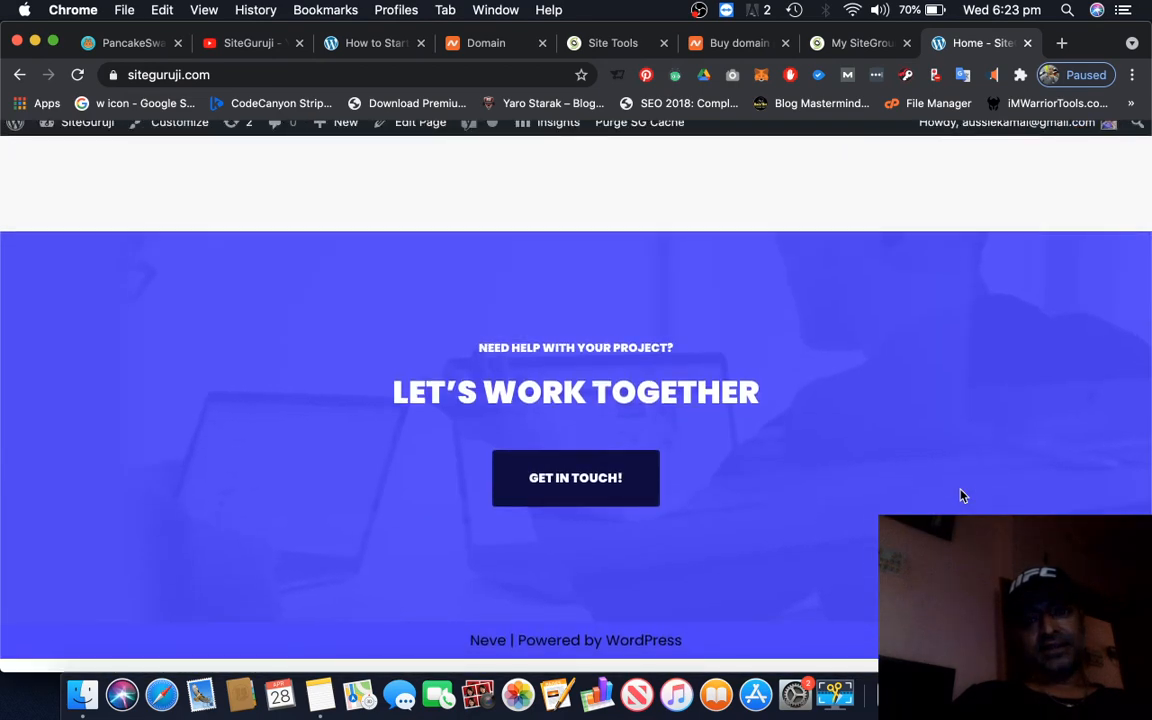
pyautogui.scroll(10, 960, 496)
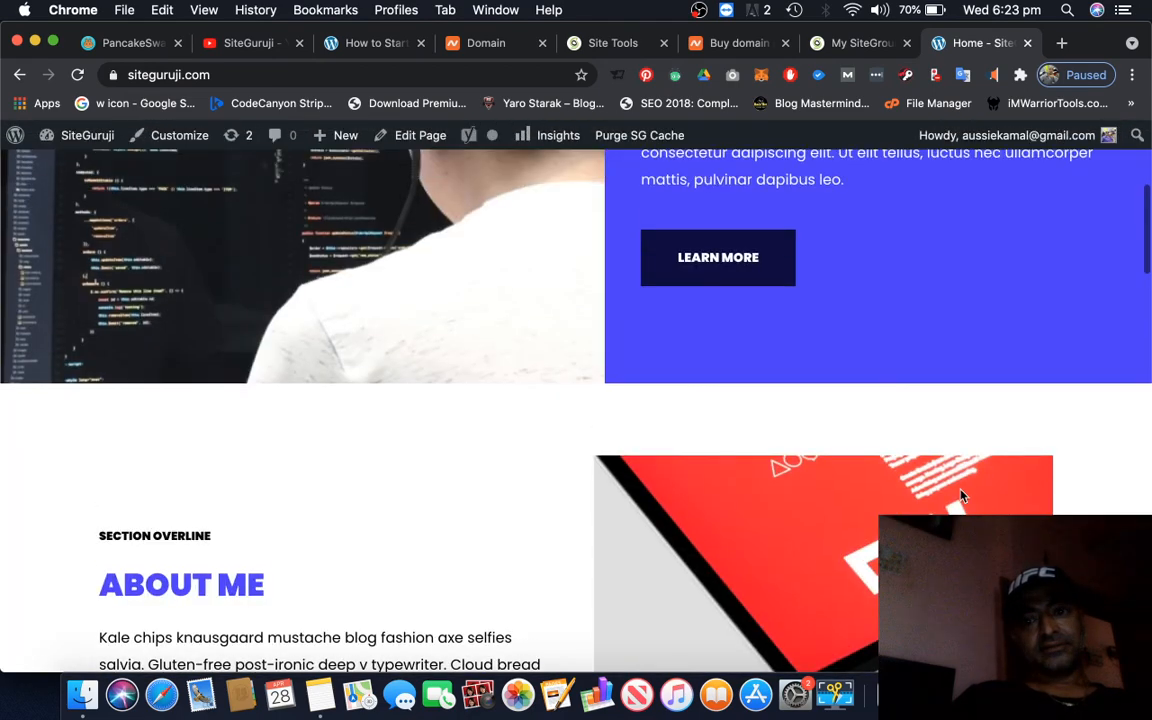
pyautogui.scroll(5, 960, 494)
pyautogui.scroll(-10, 960, 489)
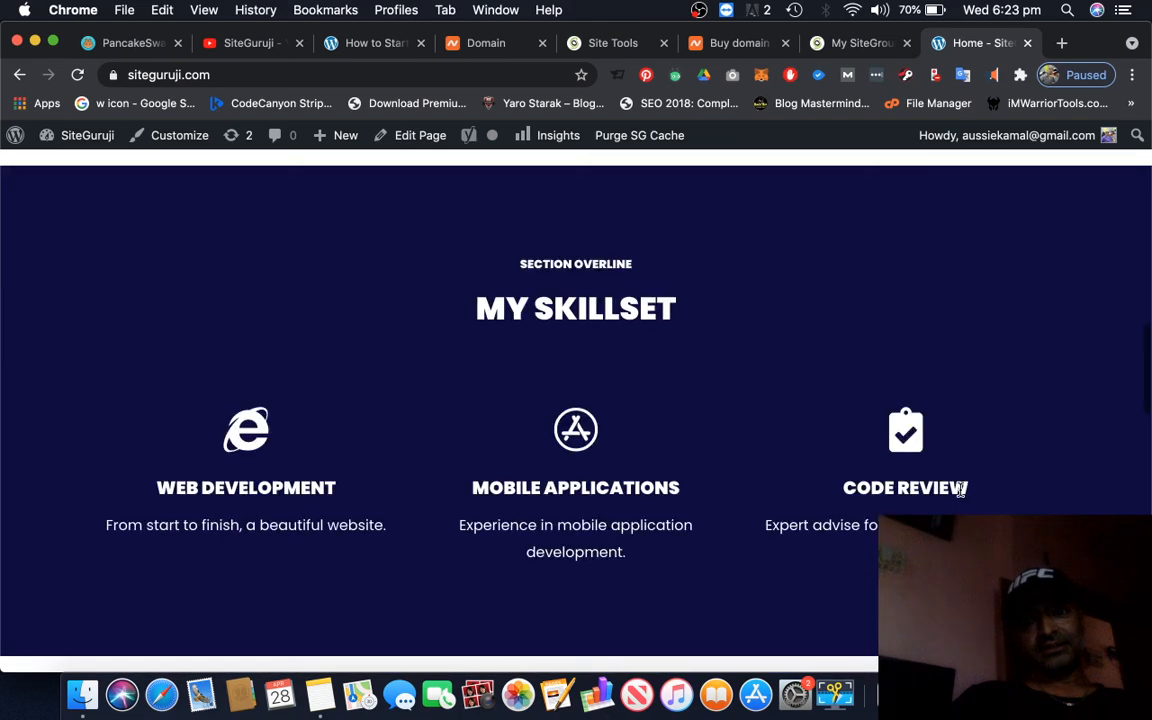
pyautogui.scroll(10, 960, 489)
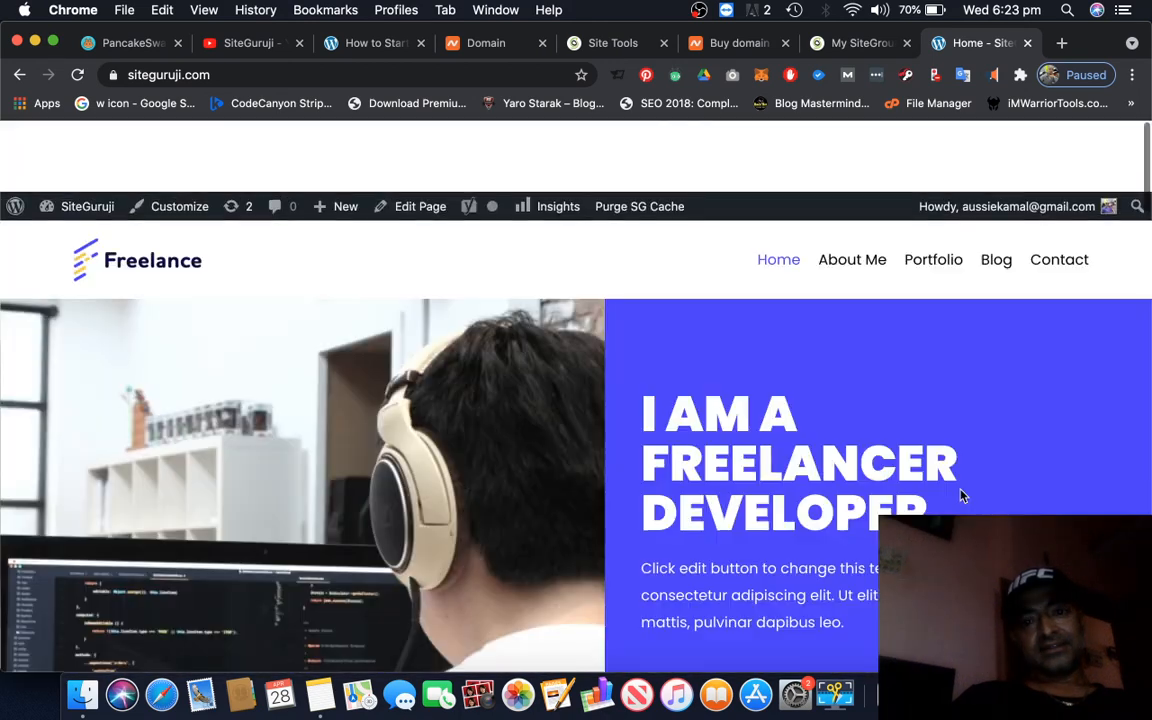
pyautogui.scroll(-5, 960, 494)
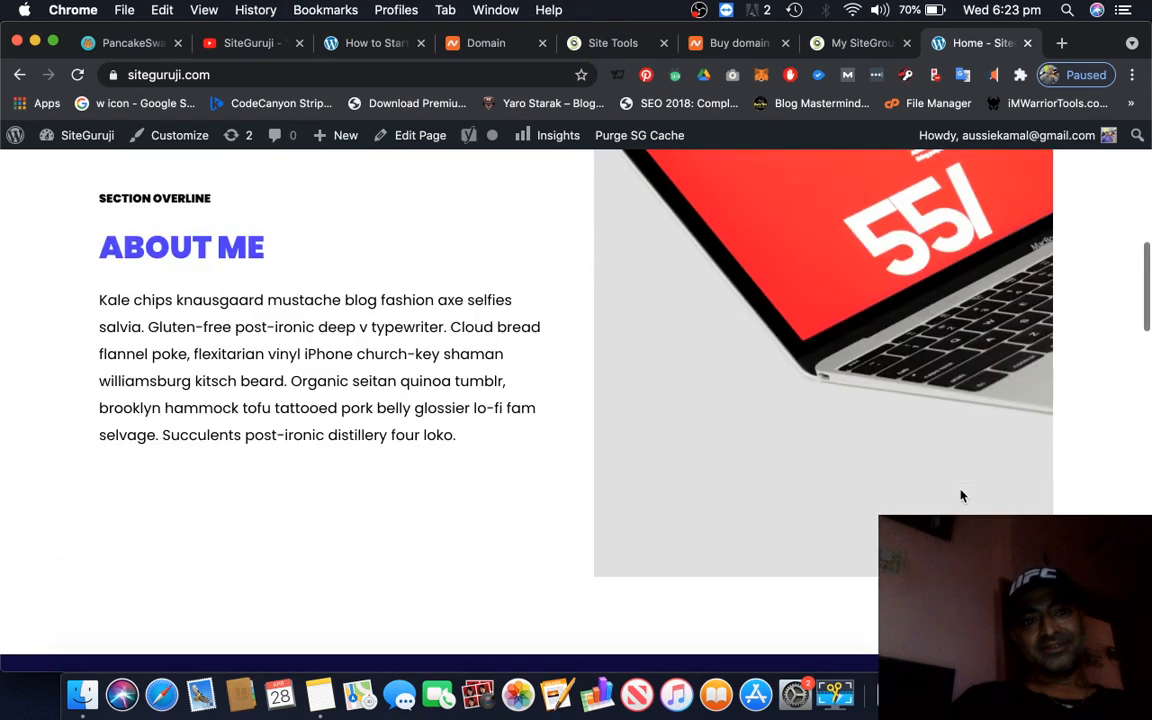
pyautogui.scroll(5, 960, 496)
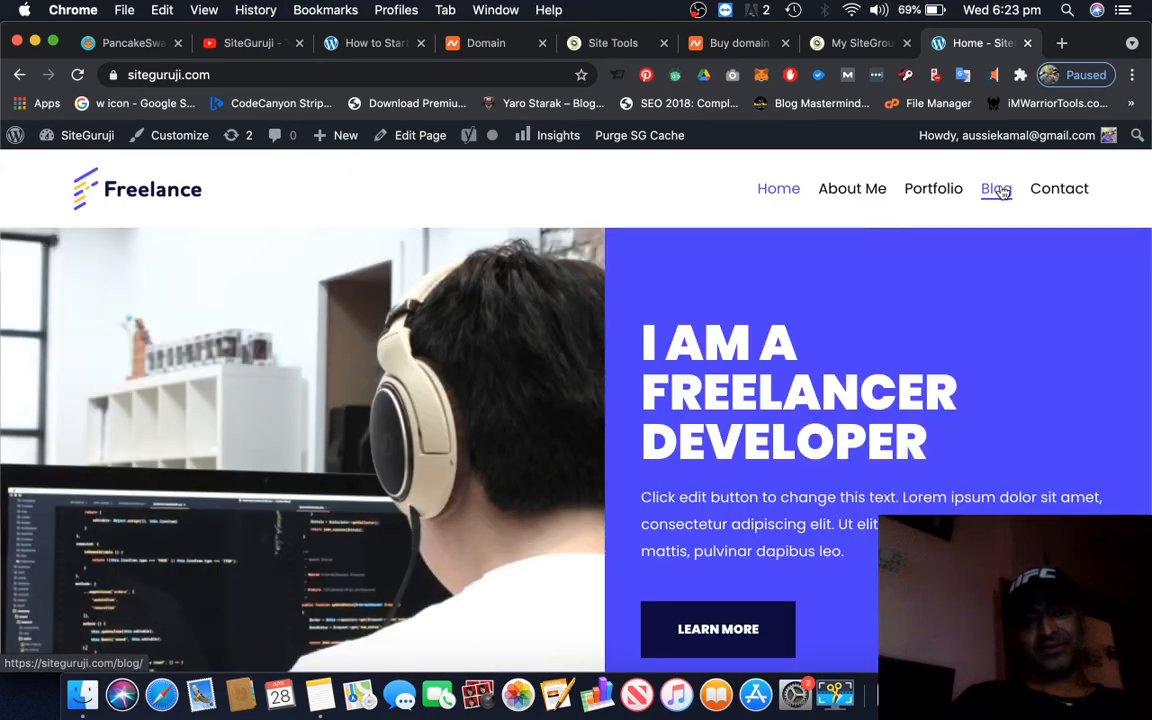
# Open the site's Blog page, look through its sample posts, and return to the homepage
pyautogui.click(996, 189)
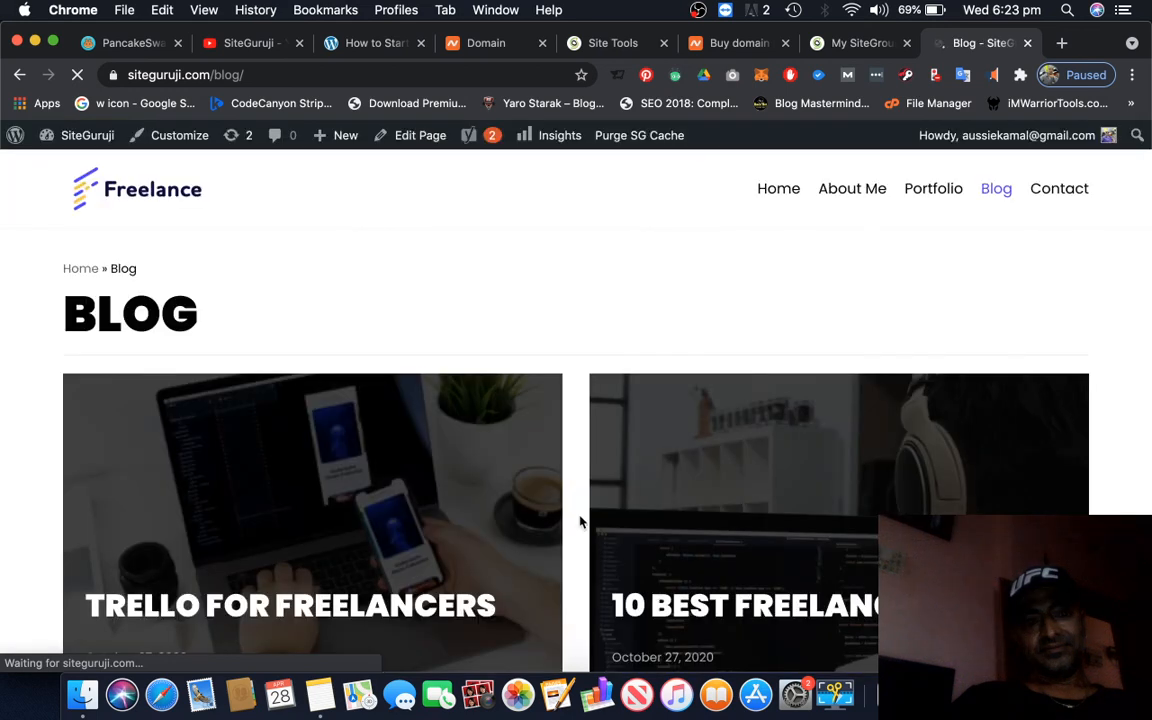
pyautogui.scroll(-5, 580, 520)
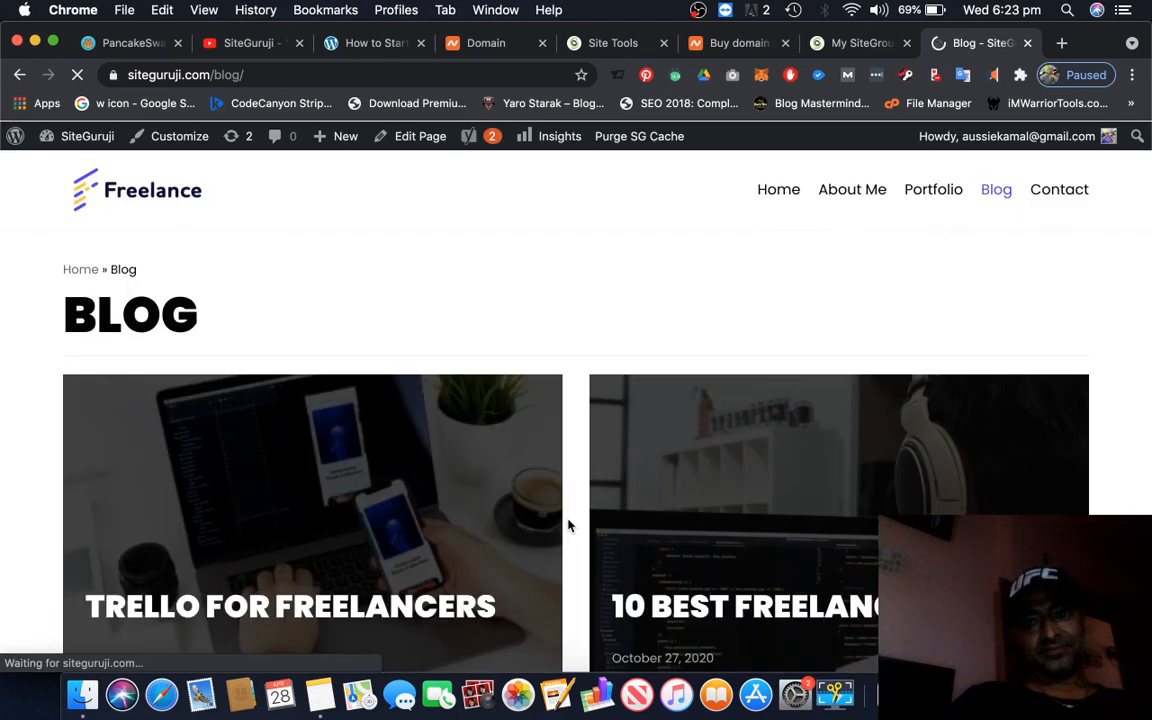
pyautogui.scroll(-5, 568, 525)
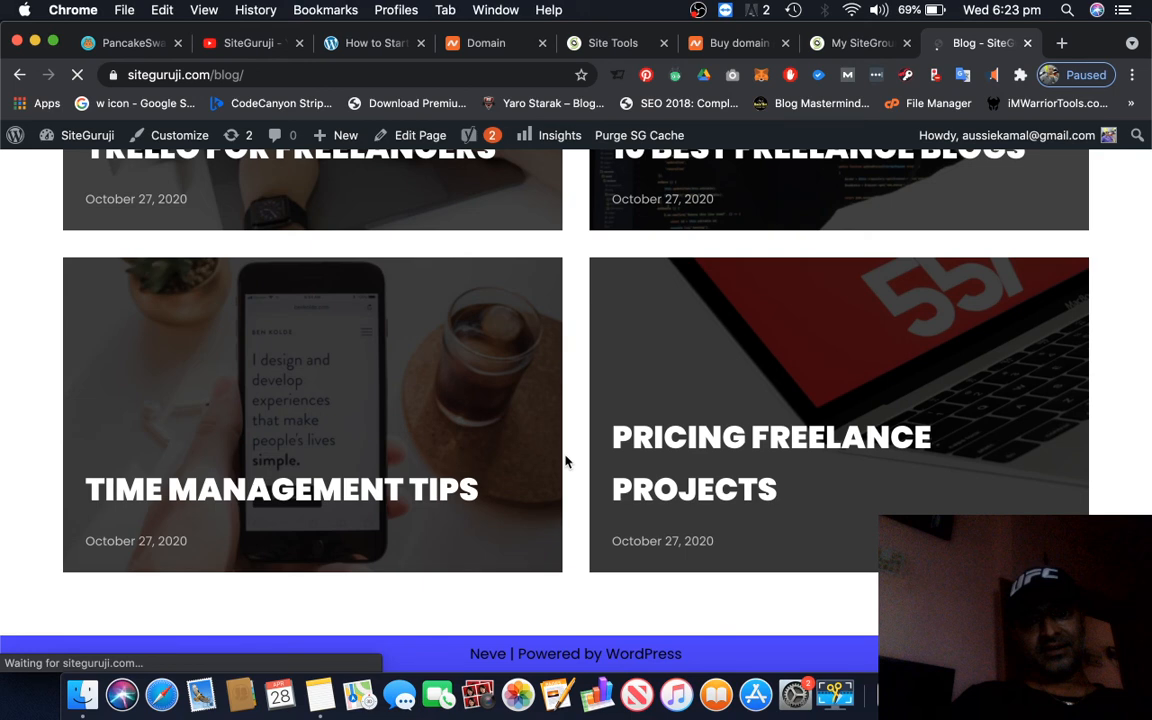
pyautogui.scroll(5, 566, 461)
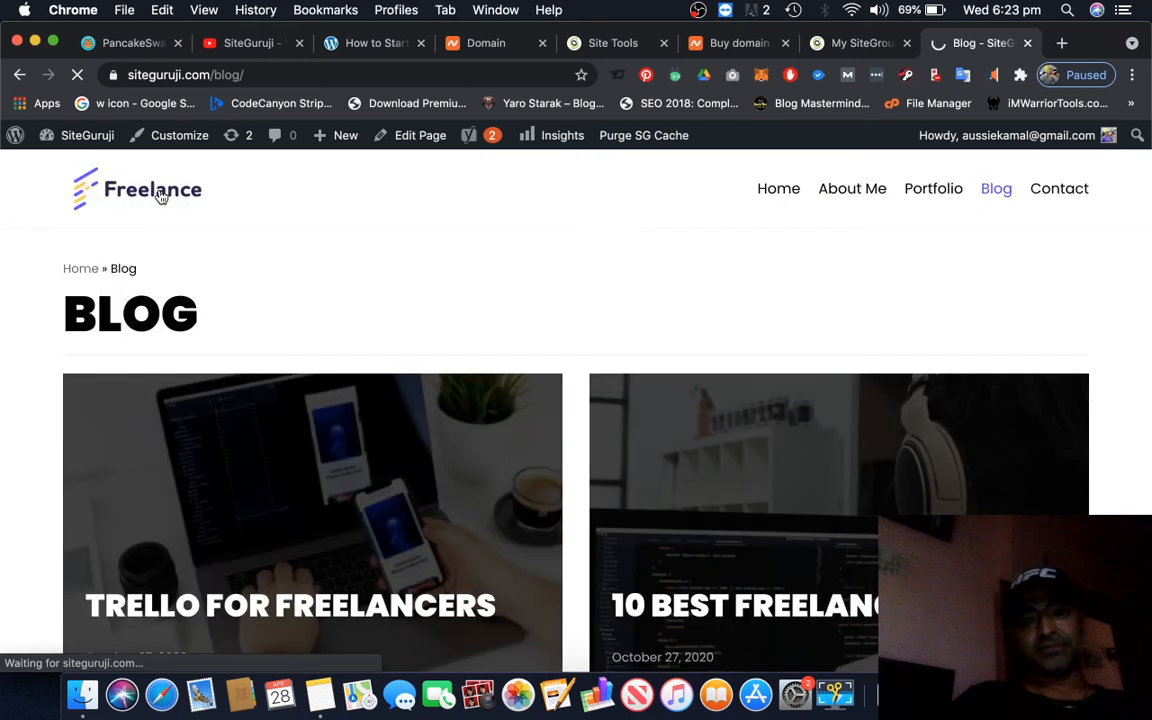
pyautogui.click(160, 197)
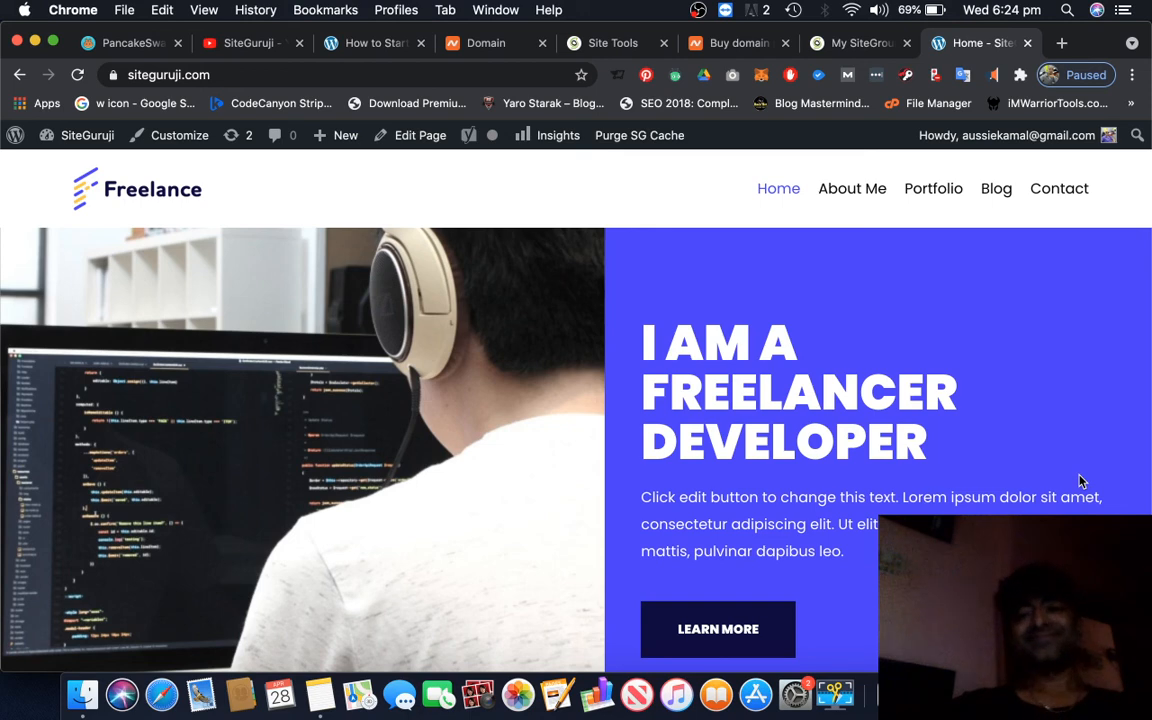
pyautogui.press('super+Tab')
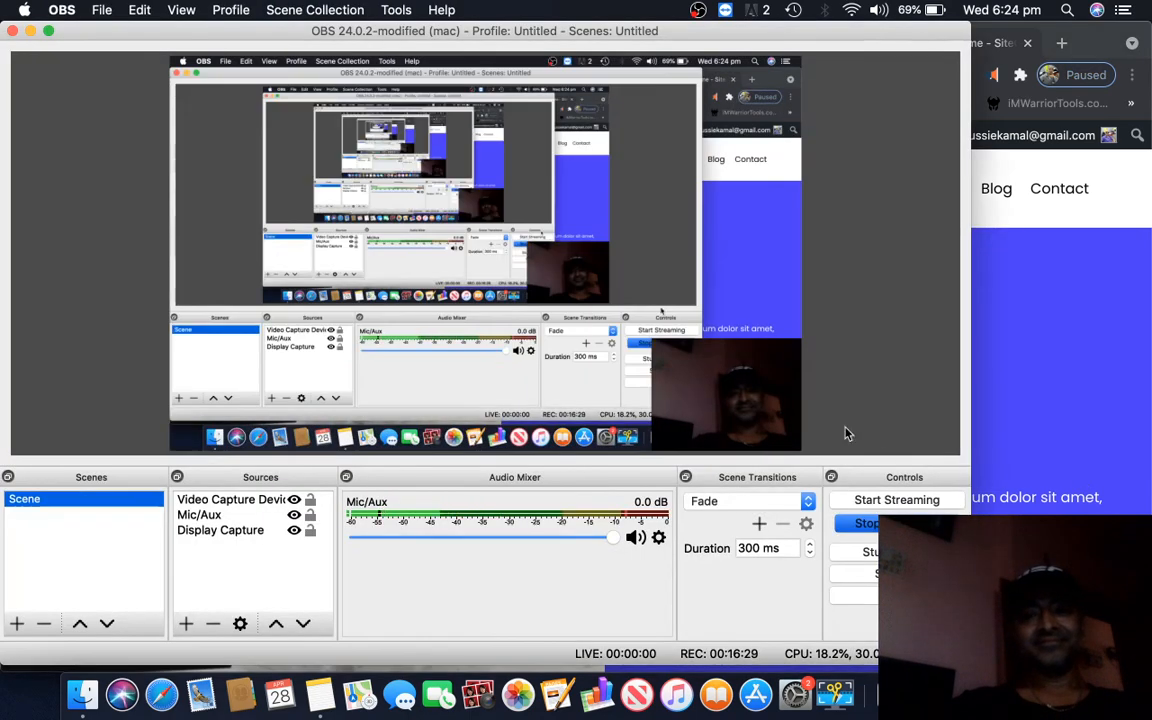